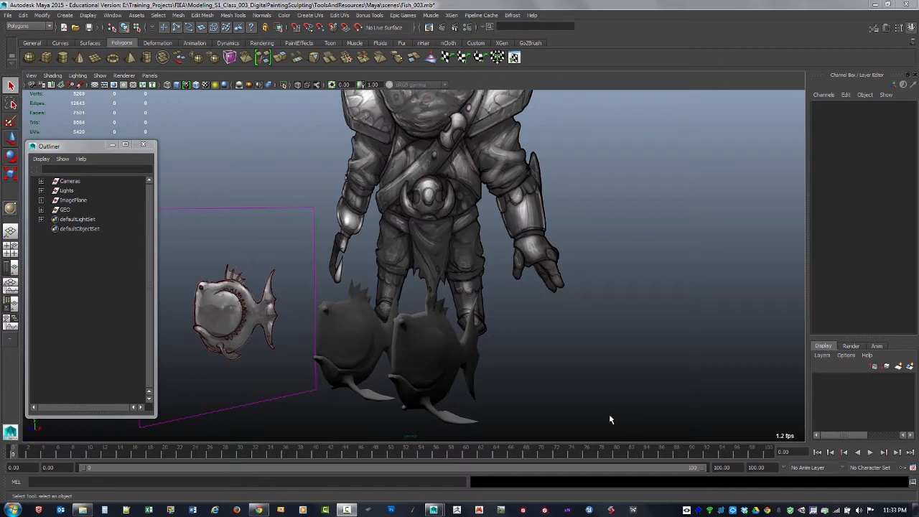
- Select the Fish_FinishedUVs model and display its UV layout in the UV Texture Editor beside the viewport
mouse_move(612, 336)
alt+mouse_down()
mouse_move(579, 340)
mouse_move(597, 334)
alt+mouse_up()
alt+middle_drag(531, 334, 530, 312)
mouse_move(530, 312)
alt+mouse_down()
mouse_move(517, 311)
mouse_move(538, 318)
mouse_move(518, 318)
alt+mouse_up()
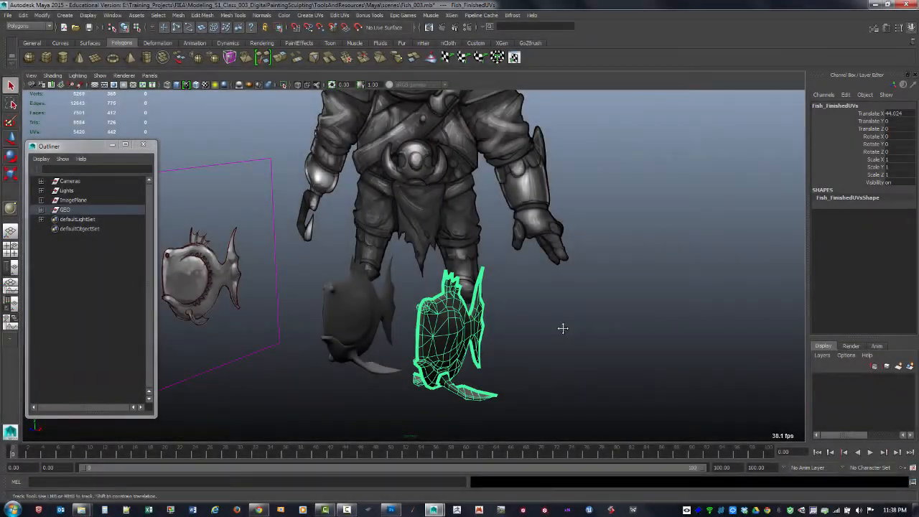
alt+drag(562, 326, 582, 319)
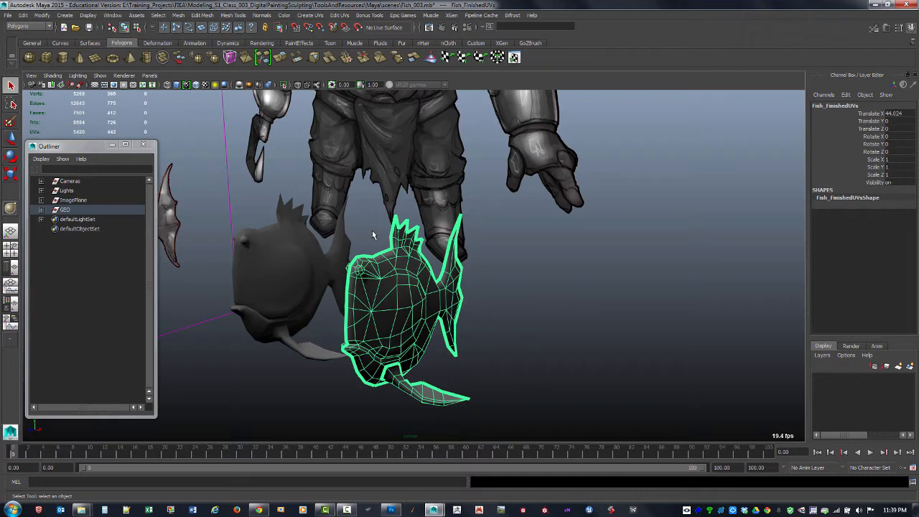
click(113, 15)
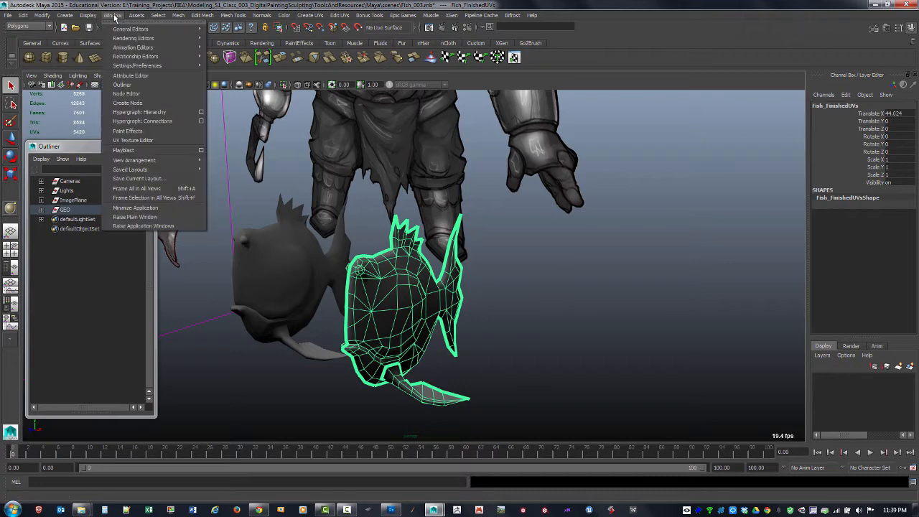
click(153, 142)
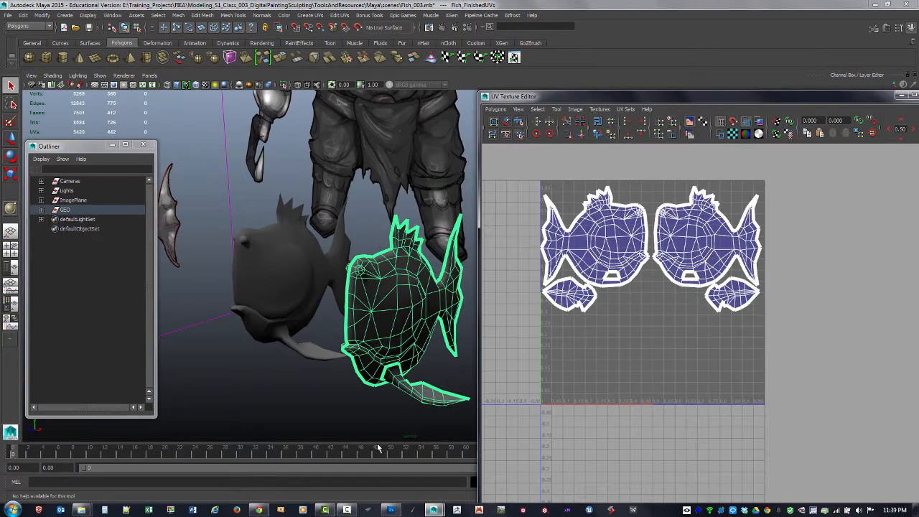
alt+middle_drag(404, 388, 324, 344)
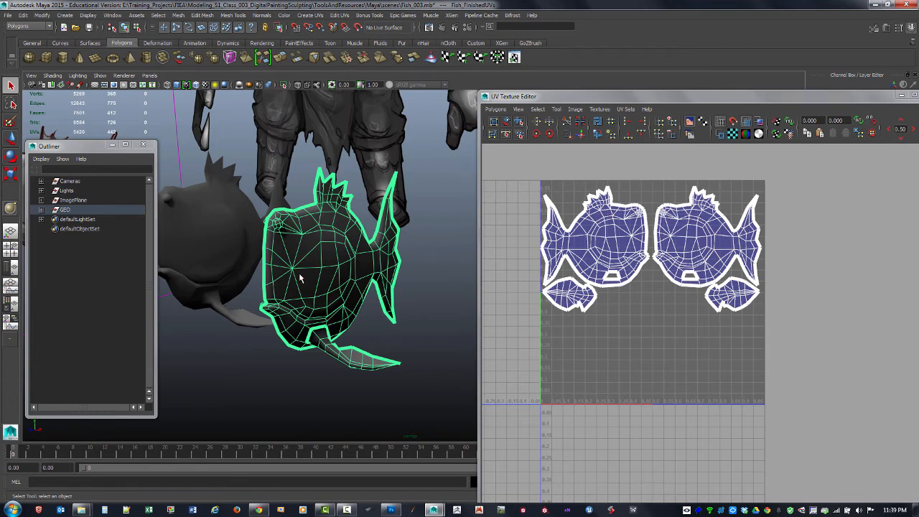
- Compare the UV layout of the Fish_FinishedUVs model with the UVs of the neighbouring fish under Fish_02
alt+drag(312, 307, 307, 298)
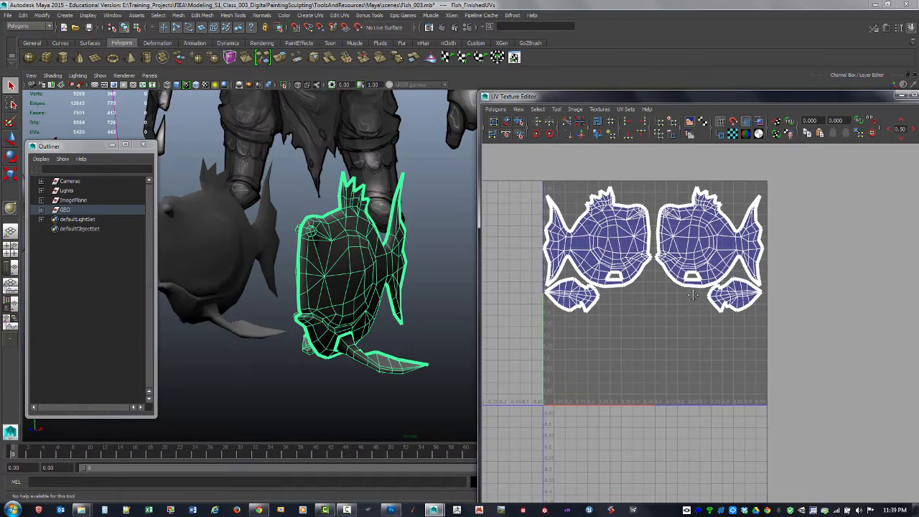
alt+drag(319, 397, 400, 318)
alt+middle_drag(399, 318, 411, 323)
alt+right_drag(411, 322, 435, 327)
alt+drag(435, 326, 327, 307)
click(372, 333)
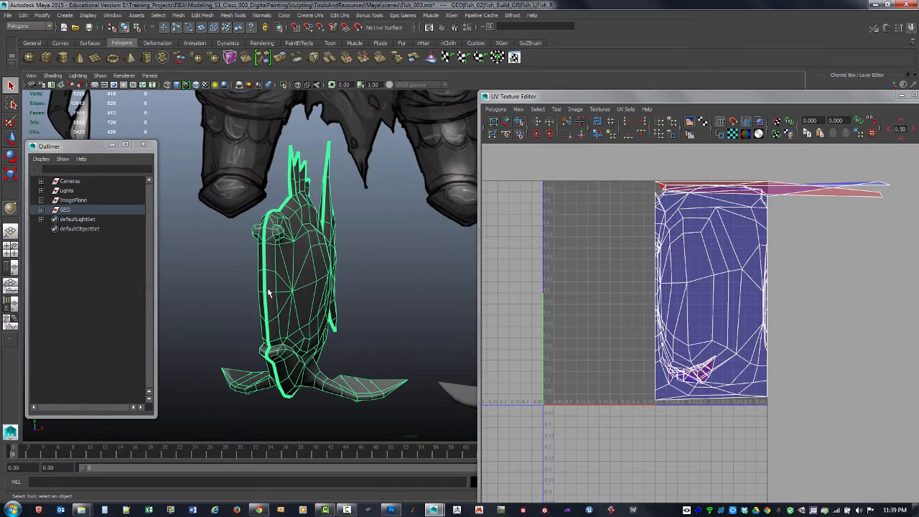
mouse_move(271, 294)
alt+mouse_down()
mouse_move(303, 304)
mouse_move(349, 295)
mouse_move(323, 291)
mouse_move(329, 282)
mouse_move(280, 282)
alt+mouse_up()
alt+drag(338, 285, 317, 291)
click(335, 292)
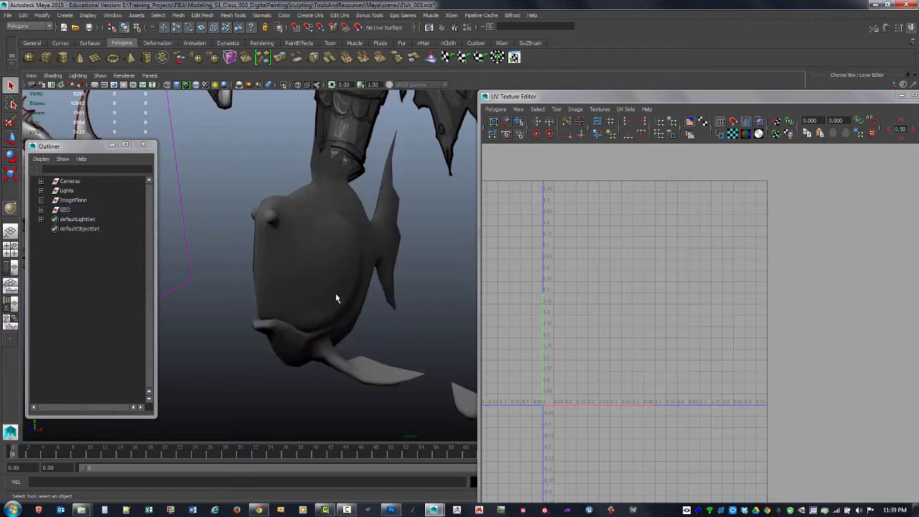
click(334, 293)
alt+drag(418, 298, 317, 283)
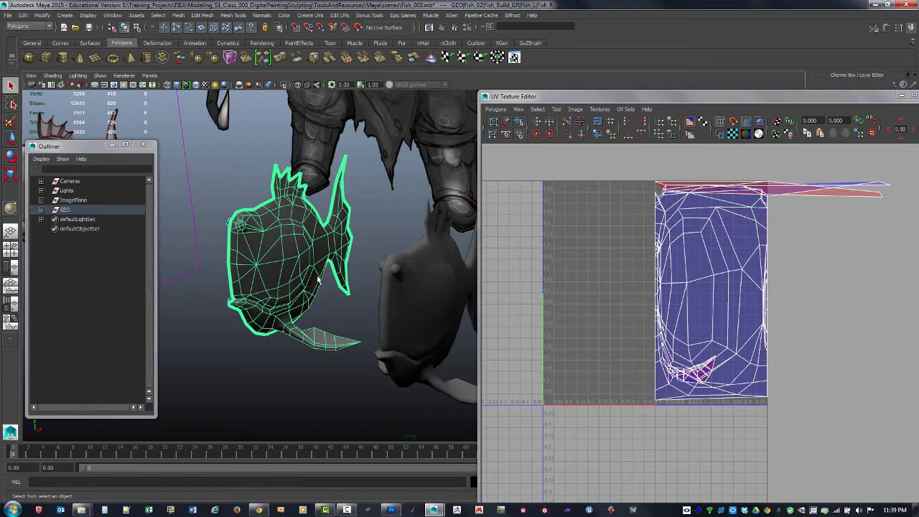
- Hide the Fish_R group inside Fish_Build_GR under GEO > Fish_02
shift+click(41, 209)
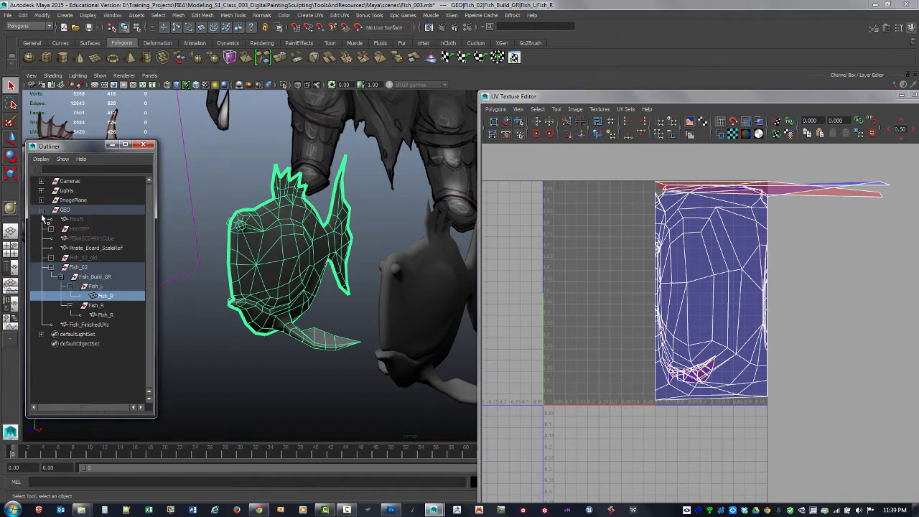
click(93, 307)
key(ctrl+h)
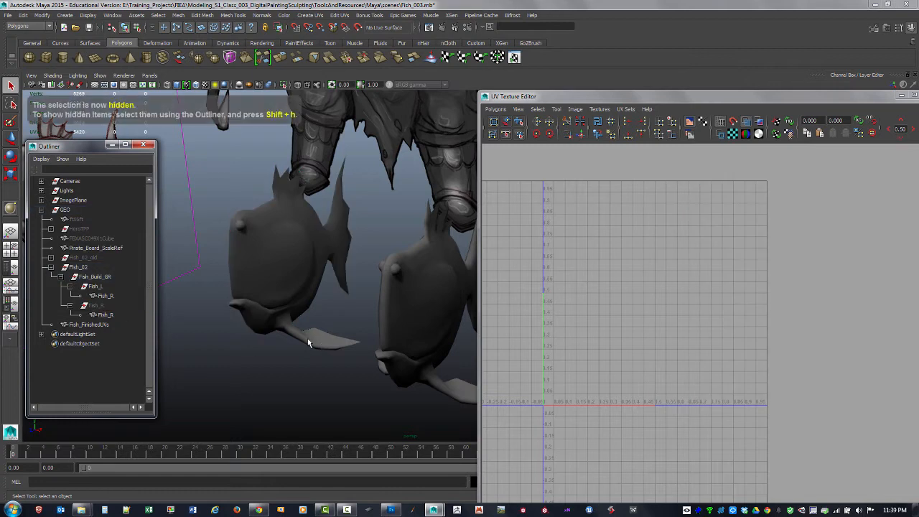
- Examine the UVs of the remaining Fish_02 mesh, followed by the separate body and fin shells of Fish_FinishedUVs
click(280, 295)
mouse_move(270, 327)
alt+mouse_down()
mouse_move(308, 322)
mouse_move(278, 322)
mouse_move(285, 327)
alt+mouse_up()
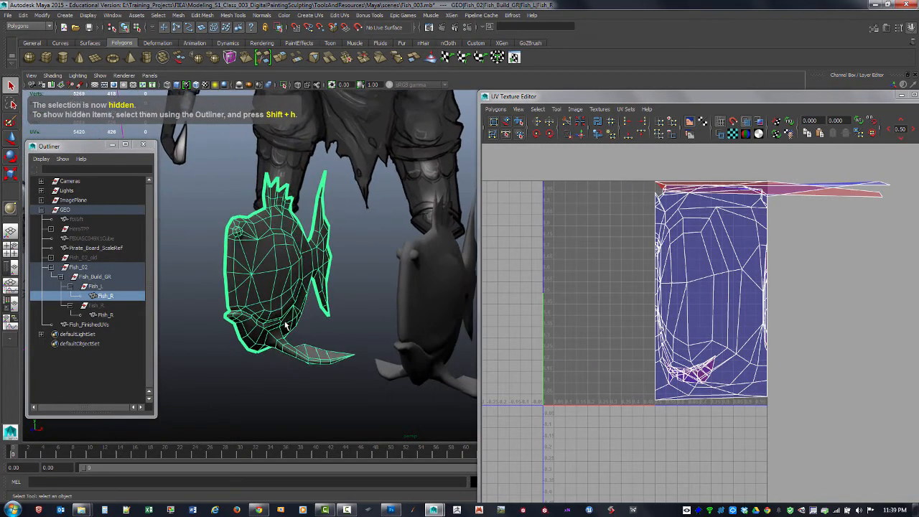
click(429, 287)
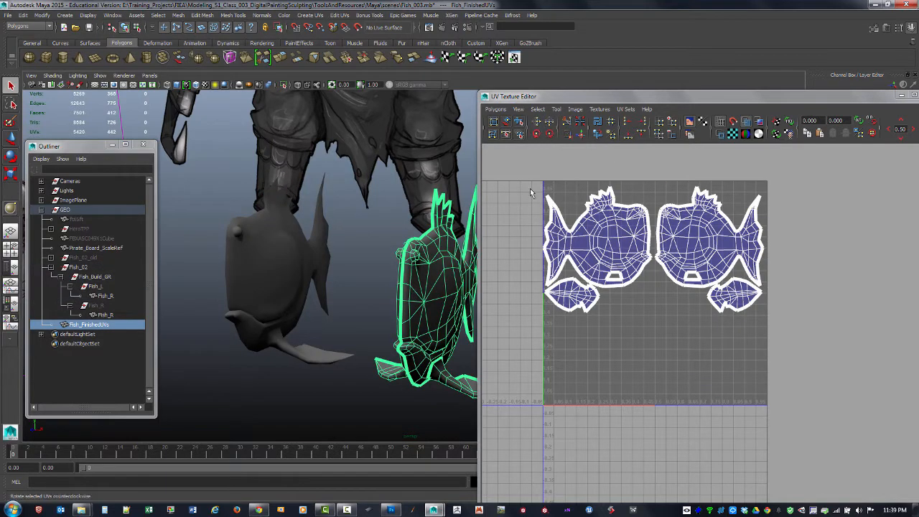
alt+middle_drag(409, 338, 396, 337)
alt+drag(396, 338, 383, 334)
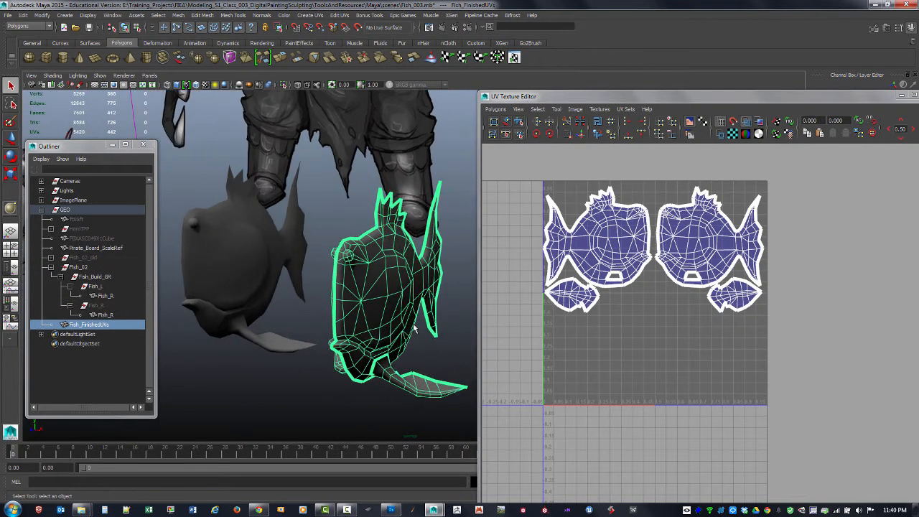
alt+drag(345, 296, 351, 298)
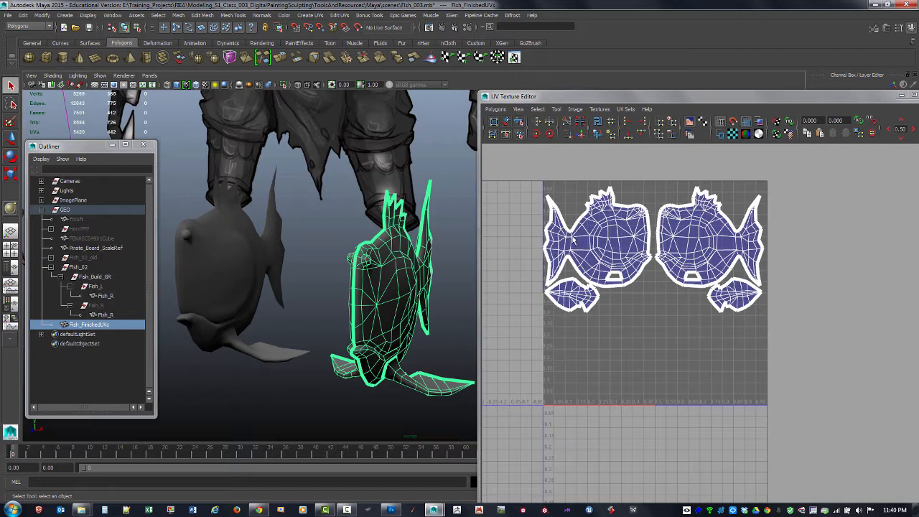
scroll(646, 288, up, 2)
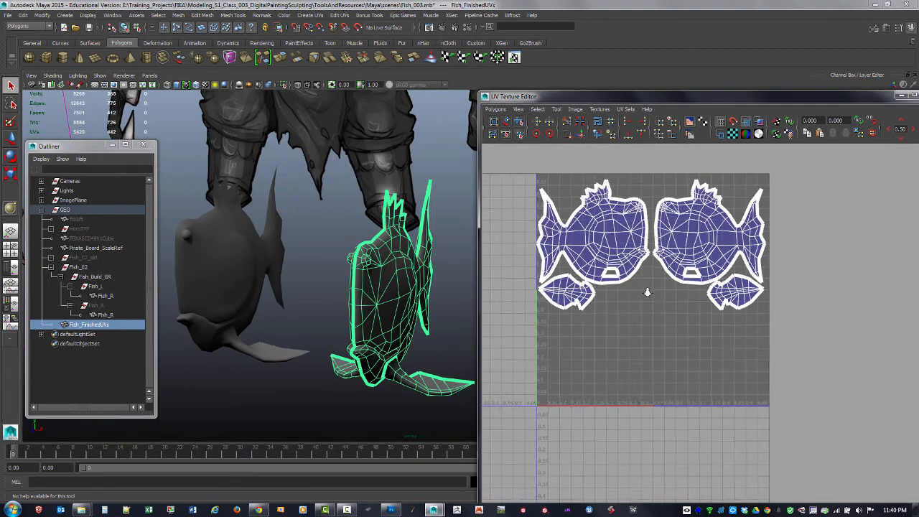
alt+middle_drag(698, 346, 735, 383)
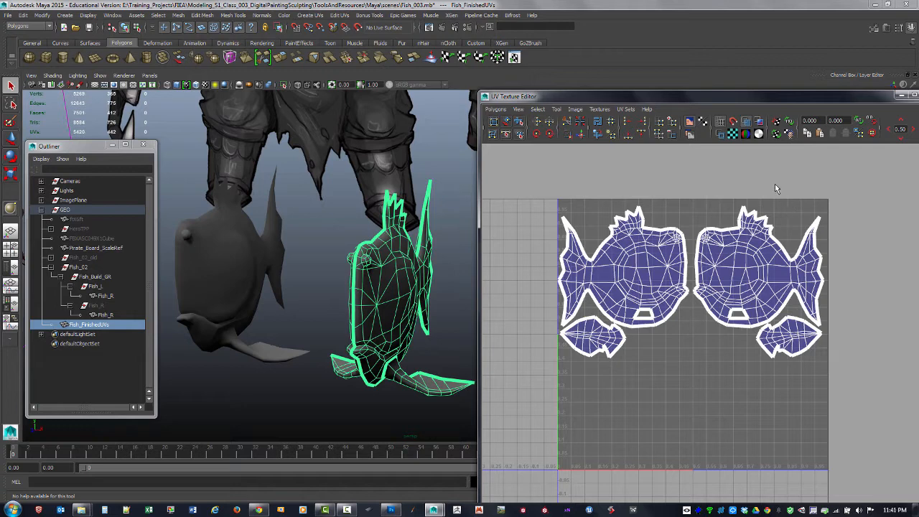
- Turn on the checker pattern for the finished fish and its UV layout
click(723, 136)
click(723, 136)
click(734, 135)
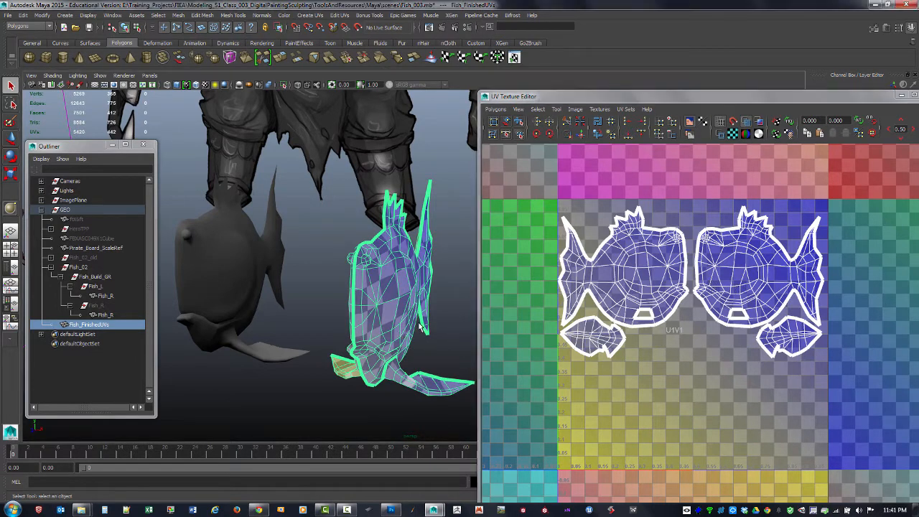
- Examine the checker squares on the fish's sides, front and fins against the matching UV shells
scroll(462, 334, up, 5)
alt+drag(462, 334, 352, 282)
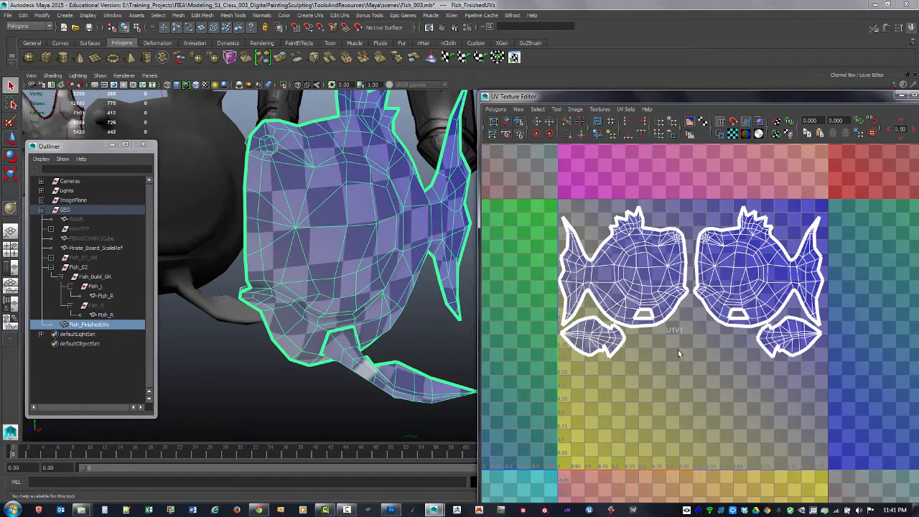
alt+middle_drag(653, 369, 672, 369)
alt+middle_drag(768, 329, 716, 351)
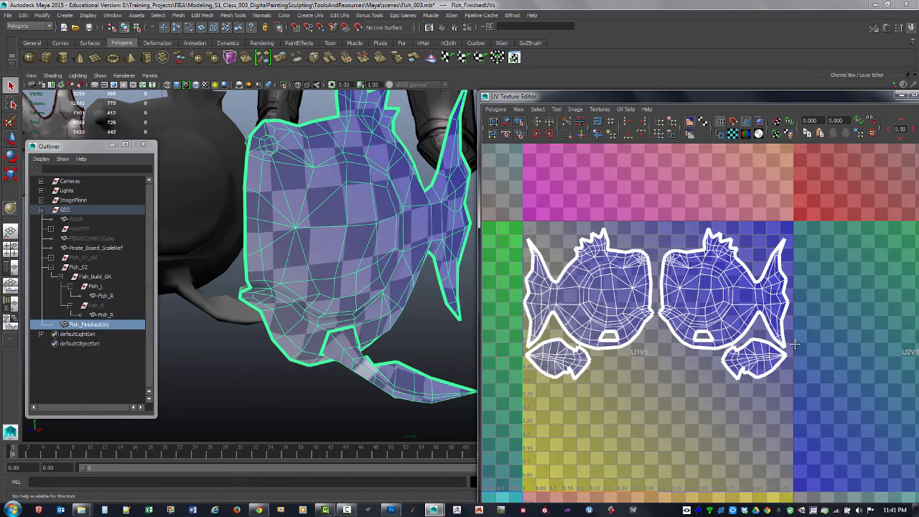
alt+middle_drag(797, 338, 822, 307)
alt+right_drag(712, 271, 691, 275)
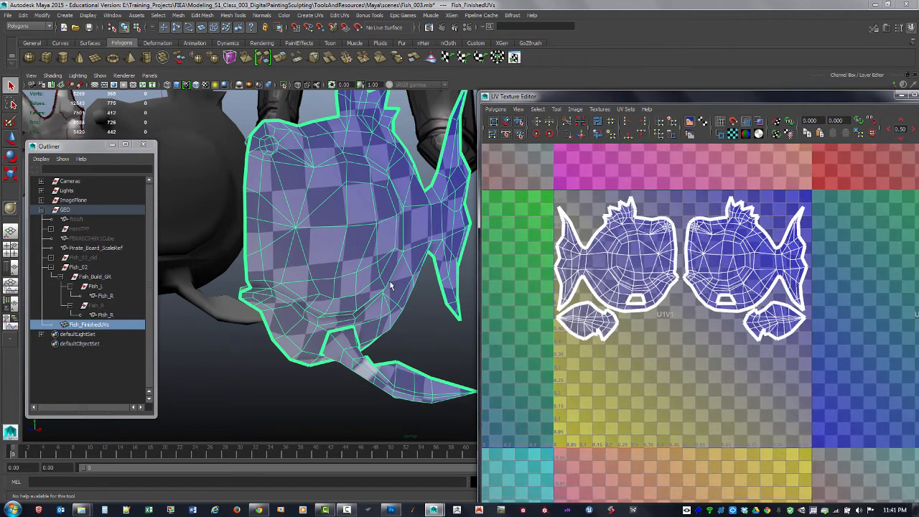
mouse_move(365, 284)
alt+mouse_down()
mouse_move(431, 283)
mouse_move(367, 302)
alt+mouse_up()
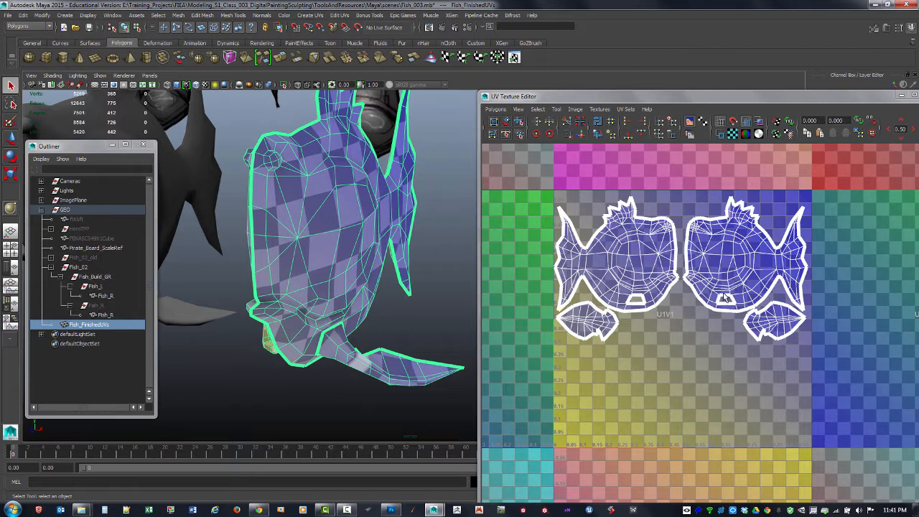
alt+drag(218, 379, 309, 375)
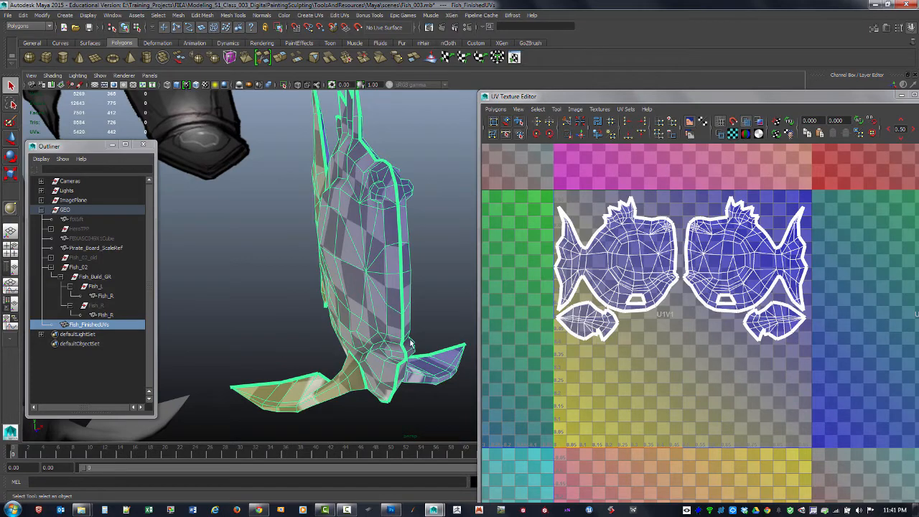
alt+drag(411, 342, 394, 361)
alt+middle_drag(701, 264, 685, 272)
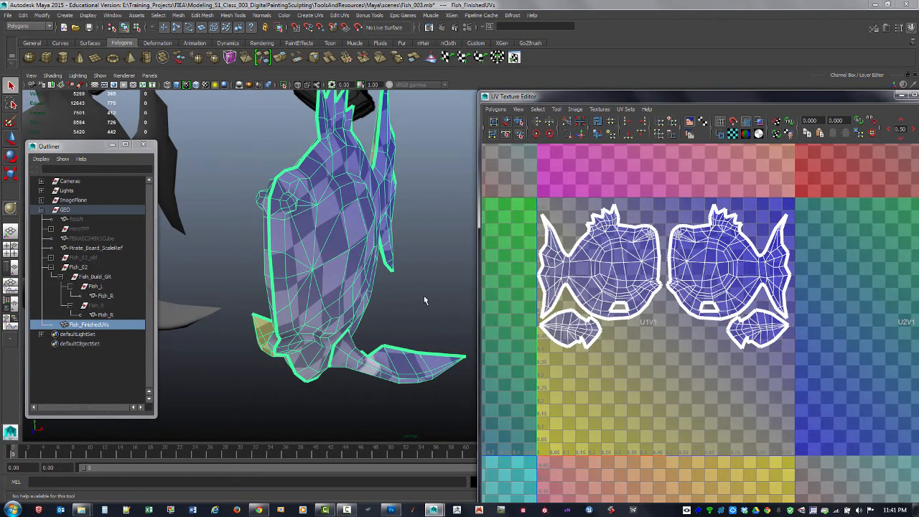
alt+drag(423, 300, 327, 329)
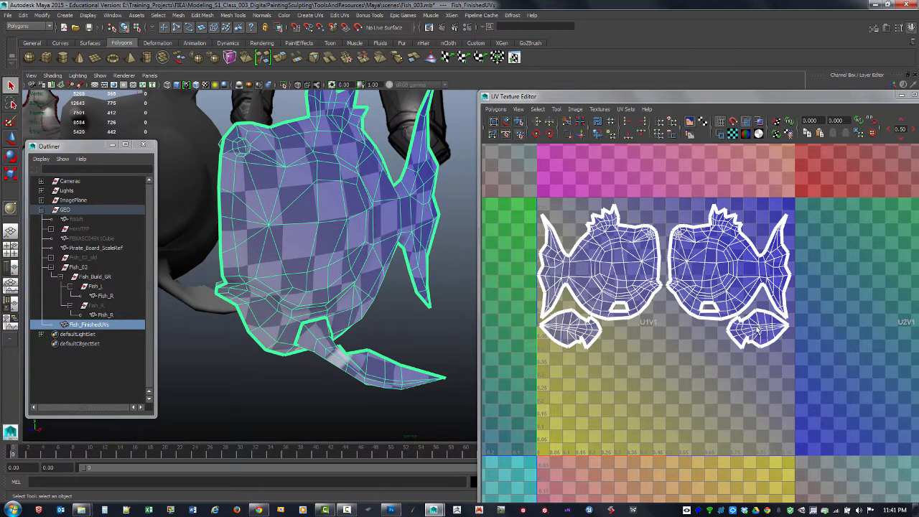
alt+middle_drag(743, 327, 737, 337)
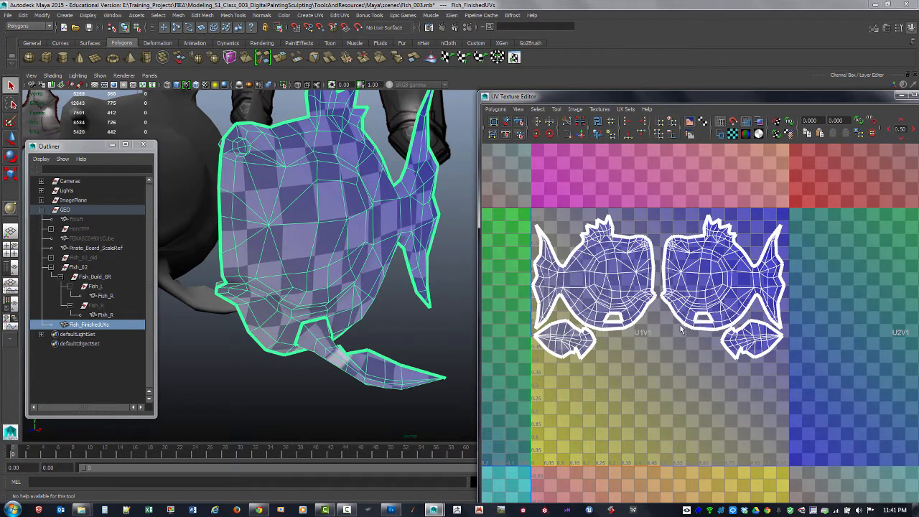
alt+drag(425, 325, 403, 325)
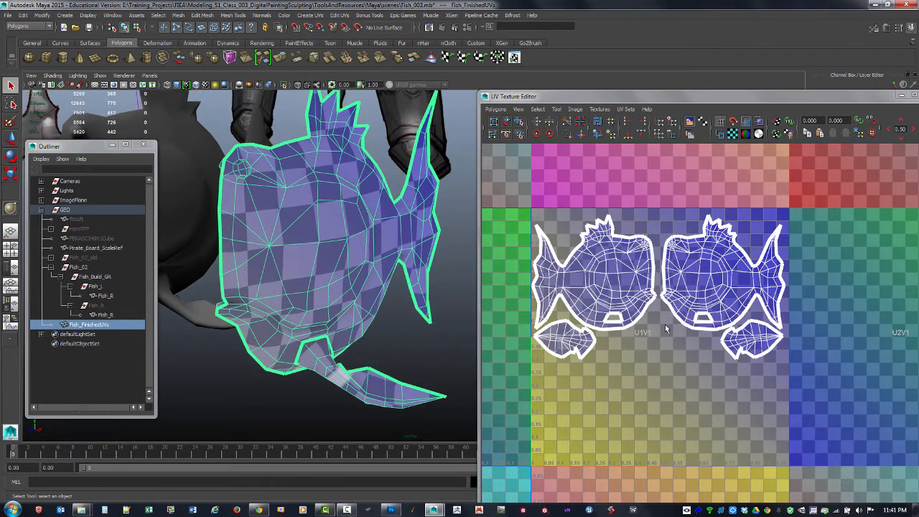
- Try to move a side fin's UV shell onto the body shell and rotate it, and undo both changes
right_click(751, 348)
click(719, 335)
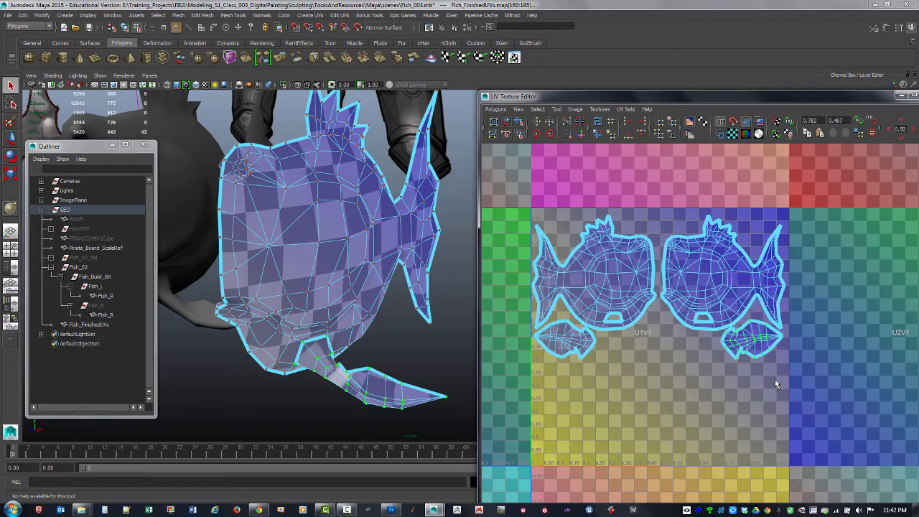
key(w)
drag(752, 339, 725, 325)
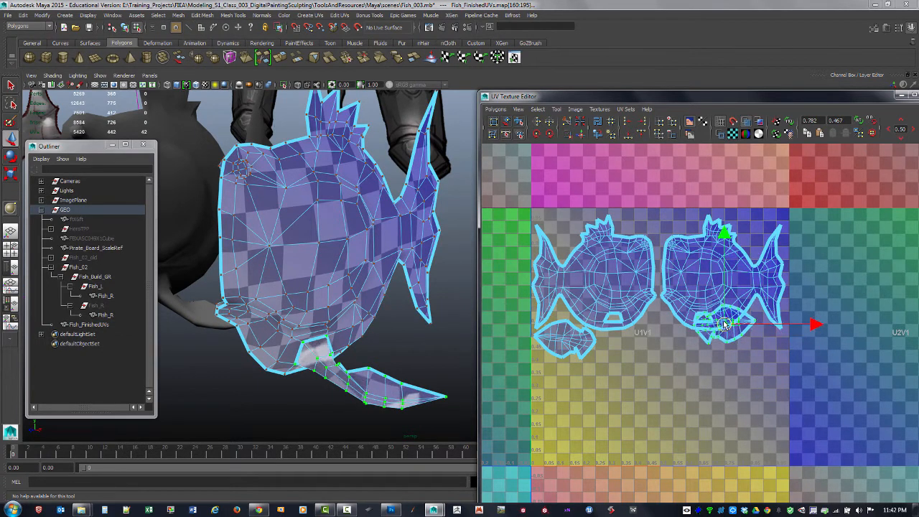
key(e)
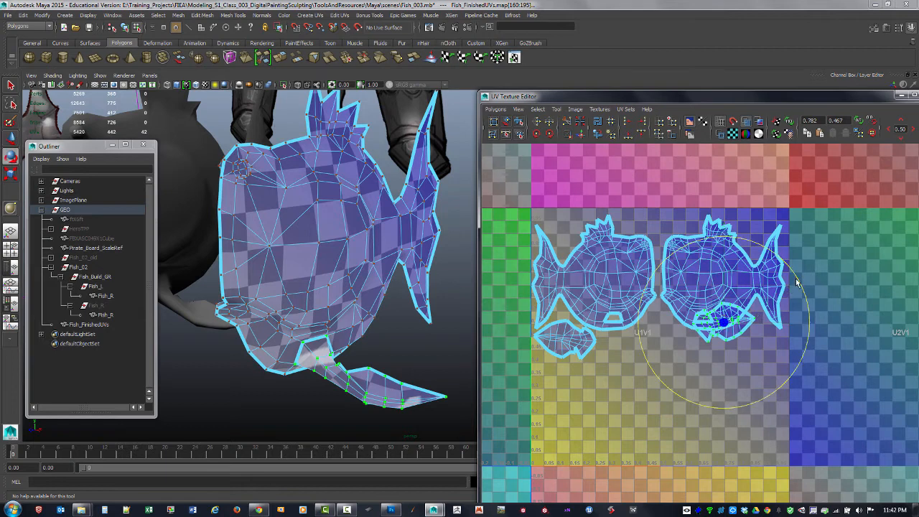
drag(796, 279, 789, 352)
key(ctrl+z)
key(ctrl+z)
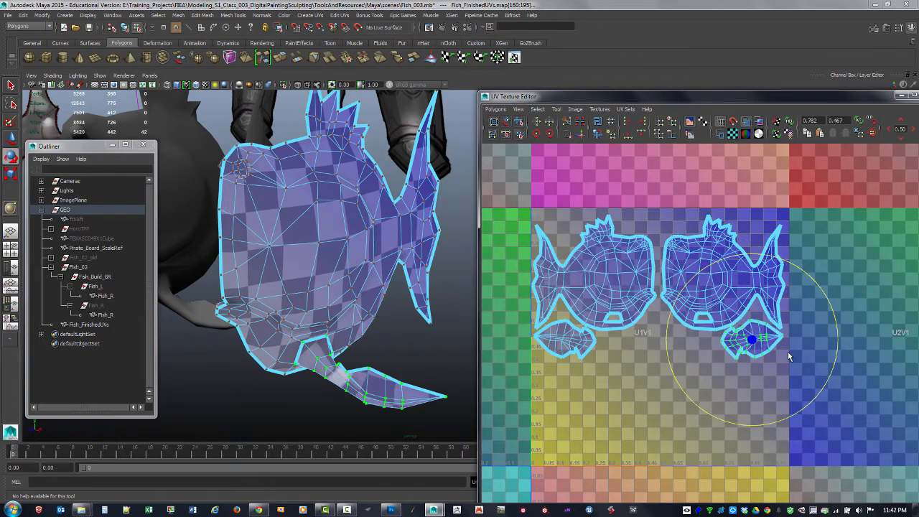
click(659, 382)
- Examine the body and side fin UV shells up close against the checkered fish model
alt+middle_drag(654, 375, 645, 382)
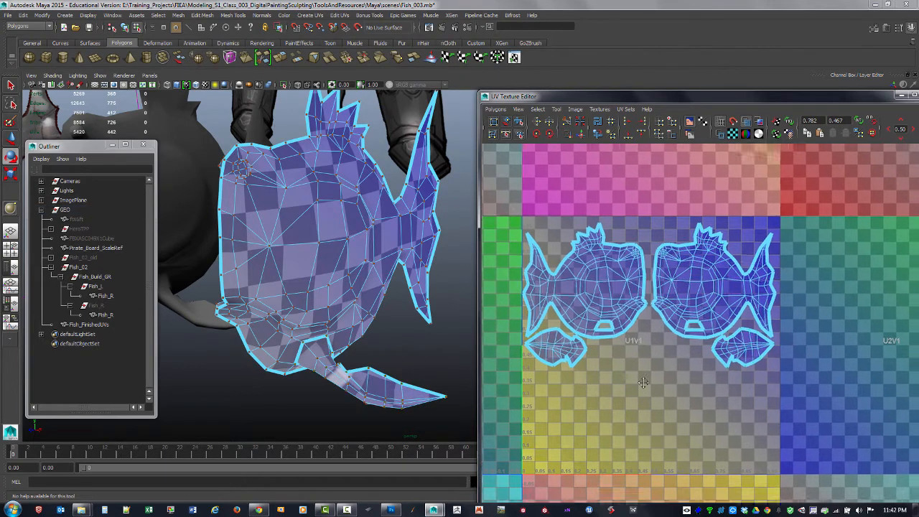
alt+right_drag(644, 382, 869, 439)
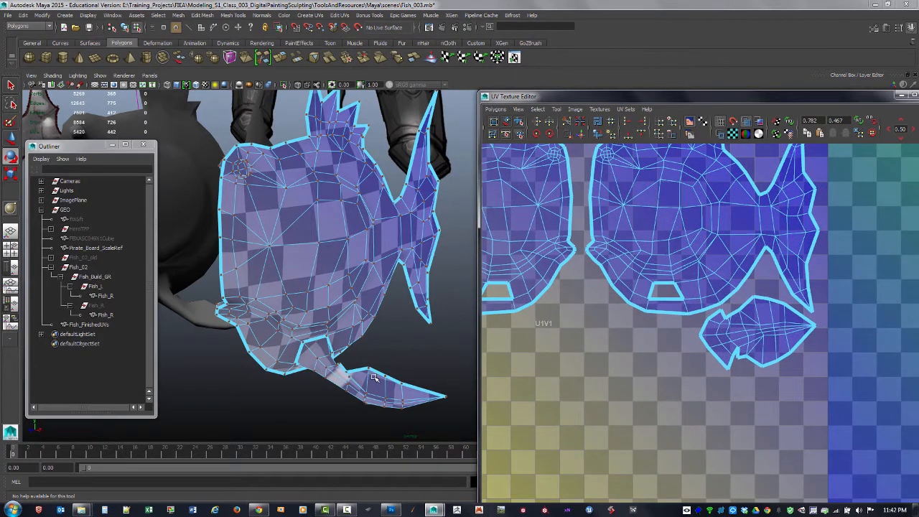
alt+drag(324, 376, 323, 390)
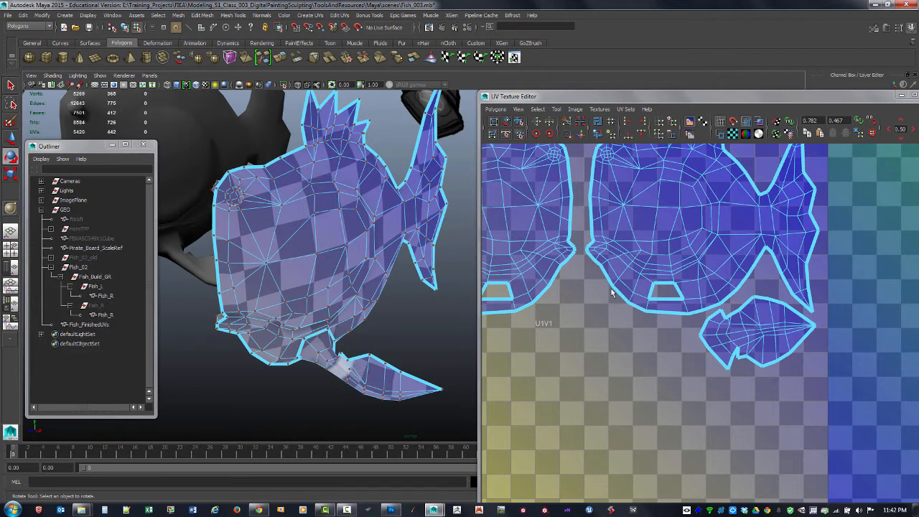
alt+middle_drag(644, 182, 640, 237)
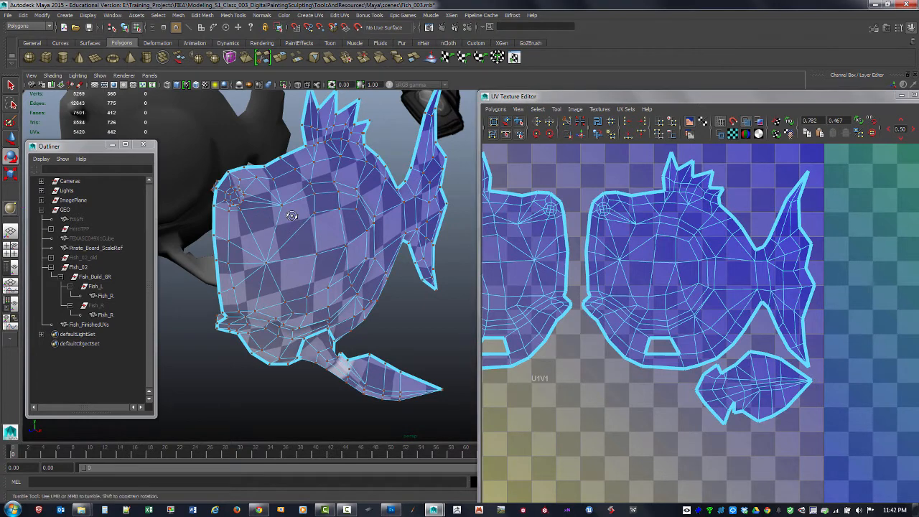
- Examine the checker pattern on the finished fish from several angles, and return the model to object selection
alt+drag(292, 216, 544, 189)
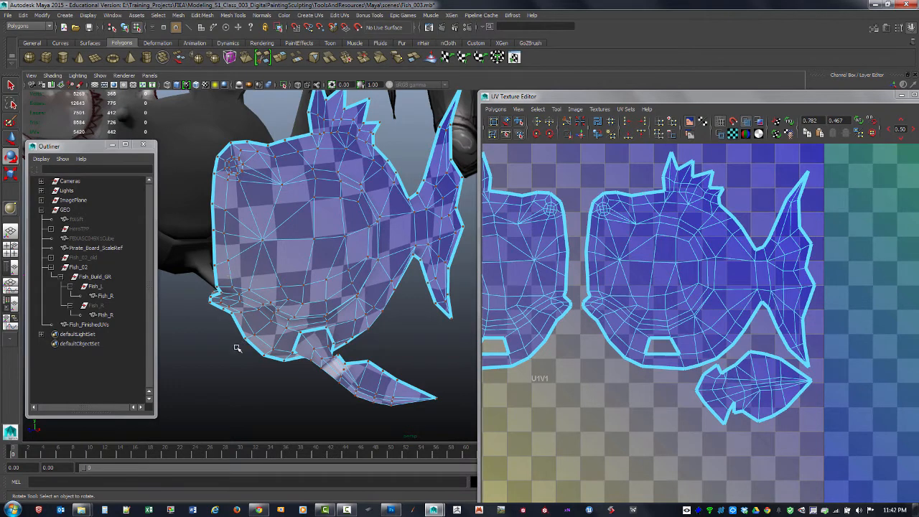
alt+drag(230, 365, 229, 314)
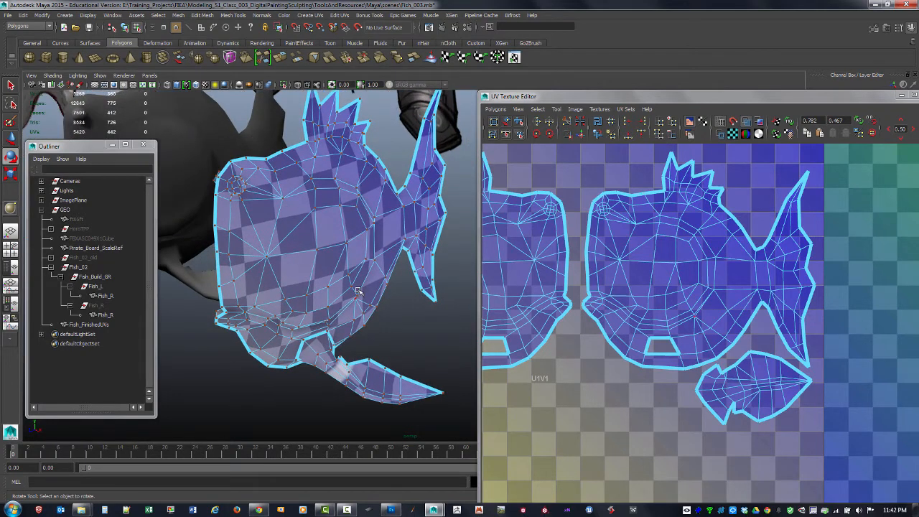
alt+drag(358, 291, 425, 292)
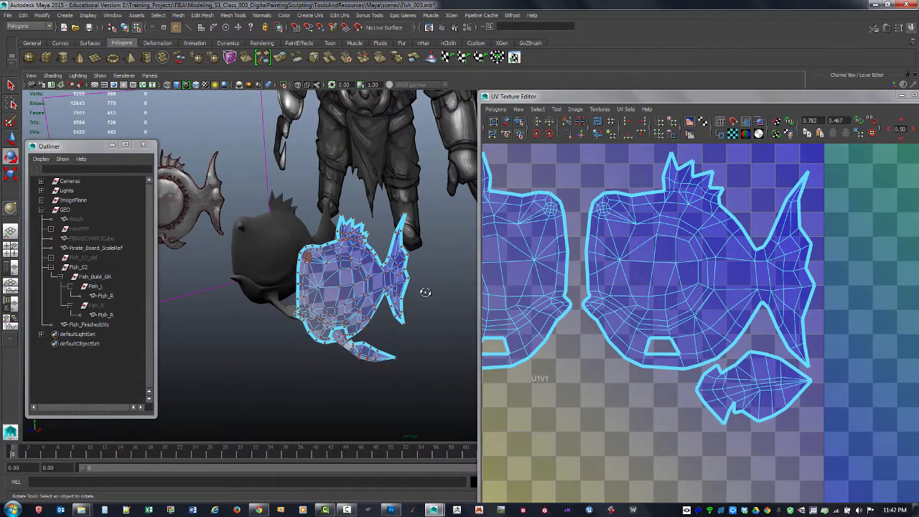
key(F8)
click(423, 357)
click(354, 317)
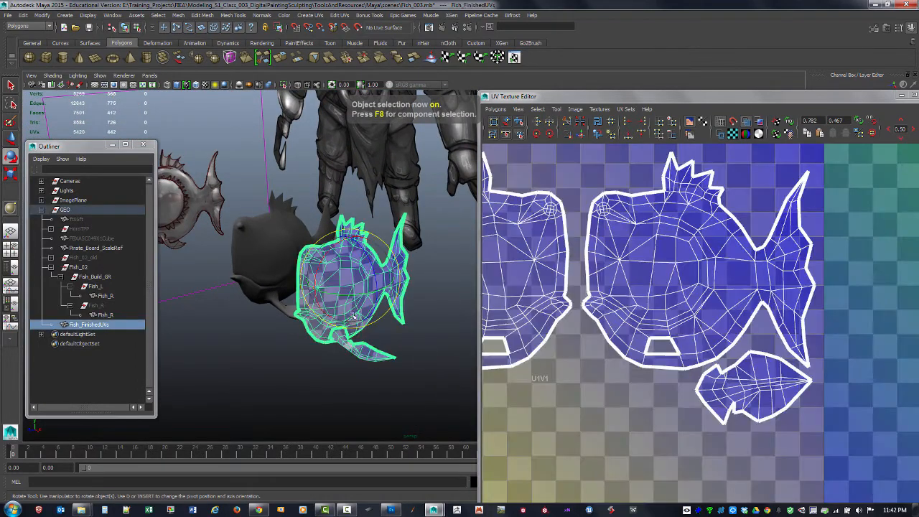
alt+drag(349, 397, 355, 390)
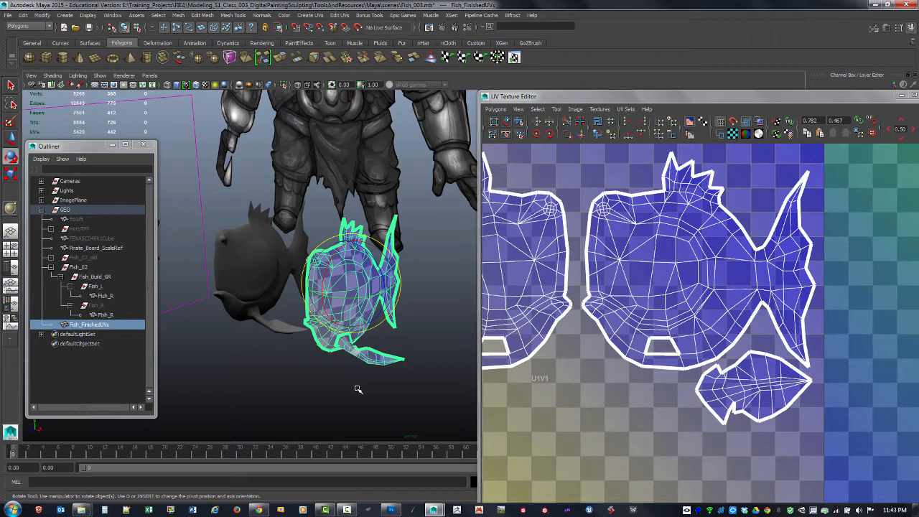
- Examine how the finished fish's body and fin UV shells are laid out inside the 0–1 UV tile
alt+right_drag(811, 385, 462, 296)
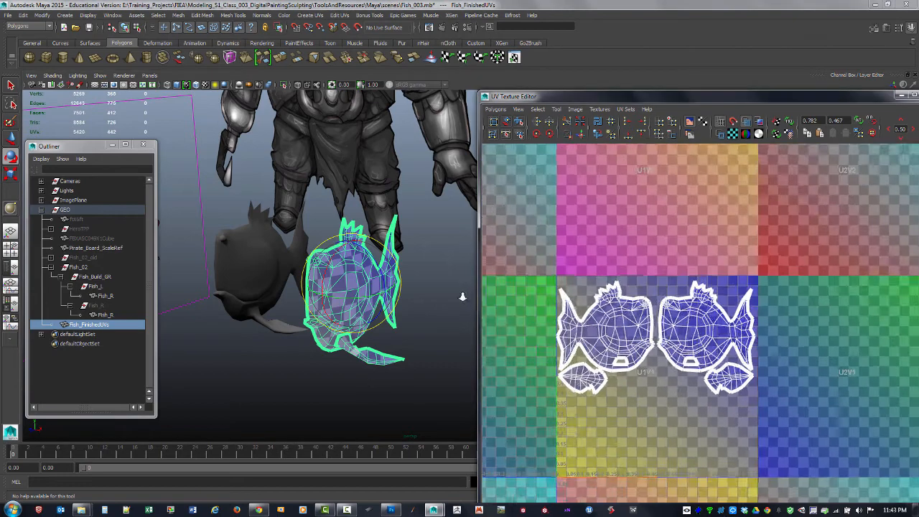
alt+middle_drag(522, 323, 528, 247)
alt+right_drag(560, 252, 673, 281)
alt+middle_drag(673, 281, 696, 311)
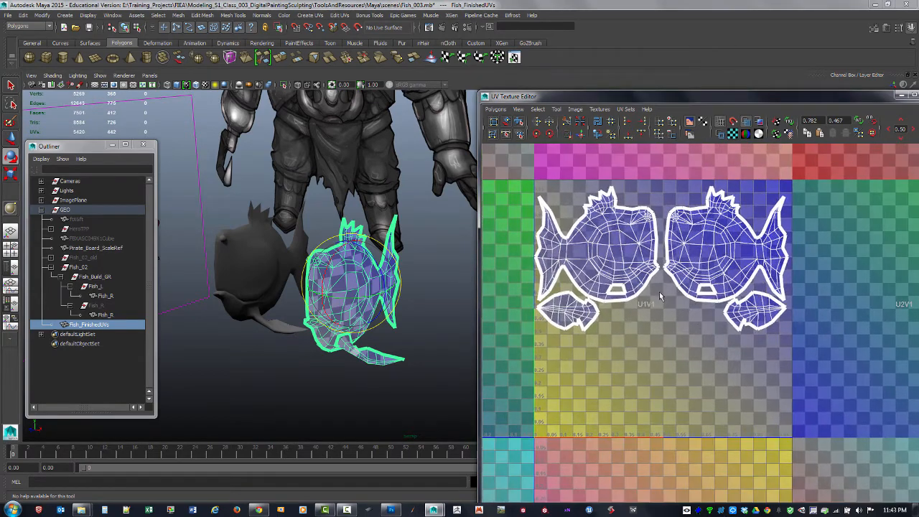
alt+right_drag(657, 302, 681, 311)
alt+middle_drag(681, 311, 687, 316)
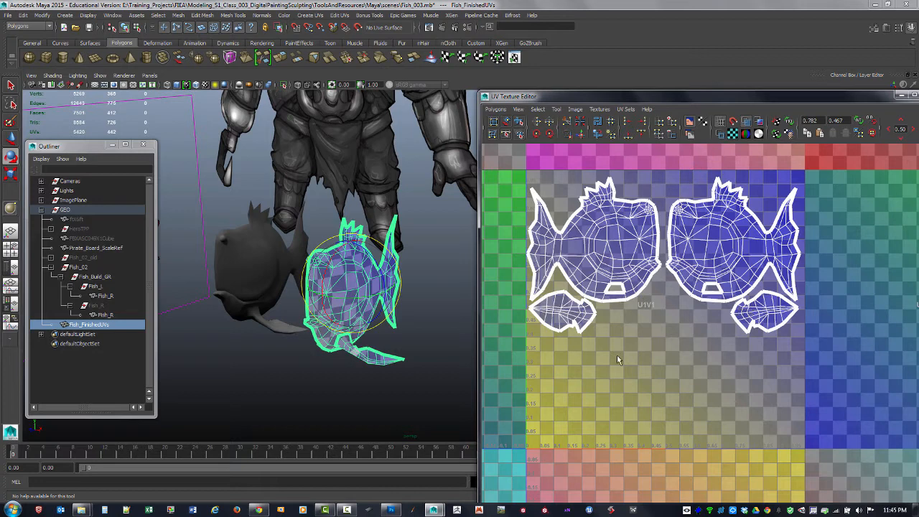
- Hide the Fish_FinishedUVs model
click(434, 371)
alt+drag(437, 349, 375, 334)
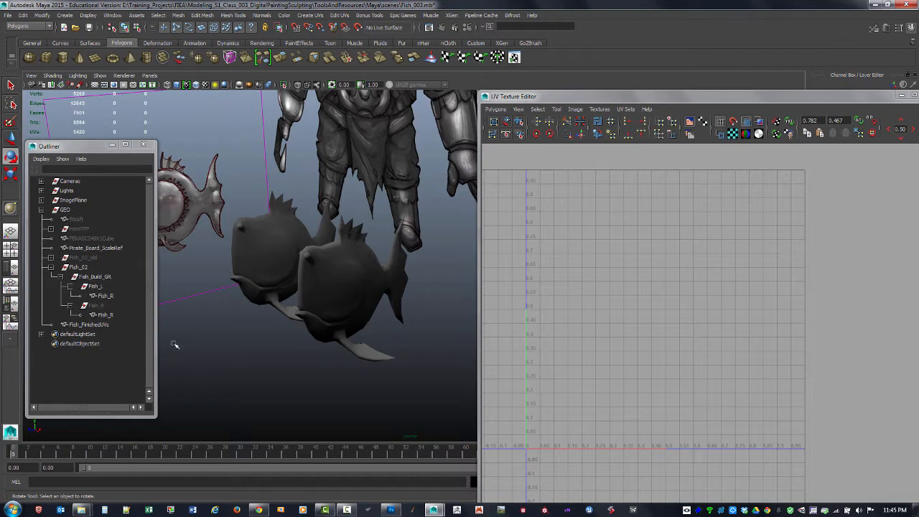
click(99, 325)
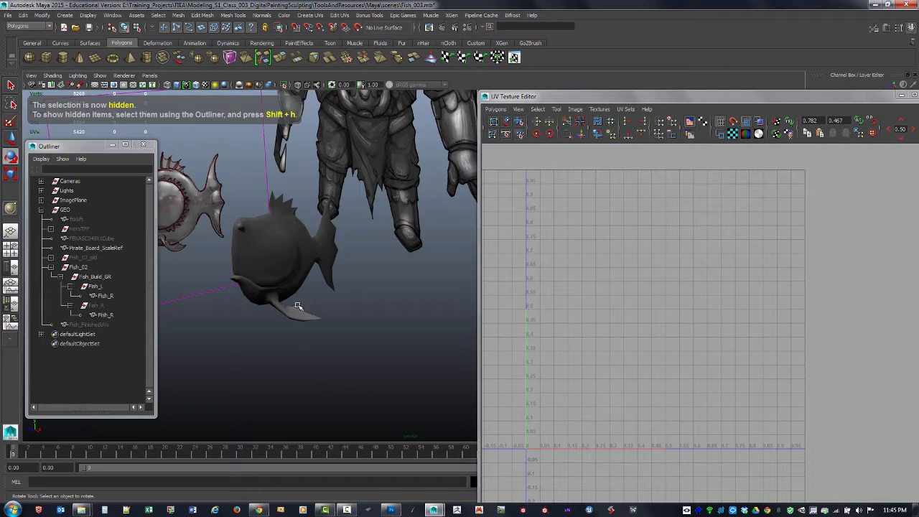
- Select the remaining Fish_R mesh under Fish_L and examine its checker pattern against its current UVs
click(285, 273)
alt+drag(288, 276, 391, 363)
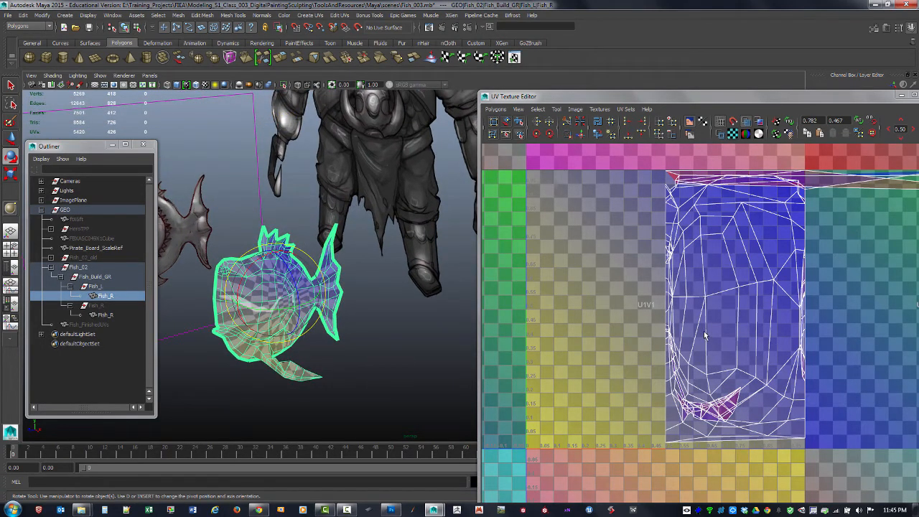
click(369, 405)
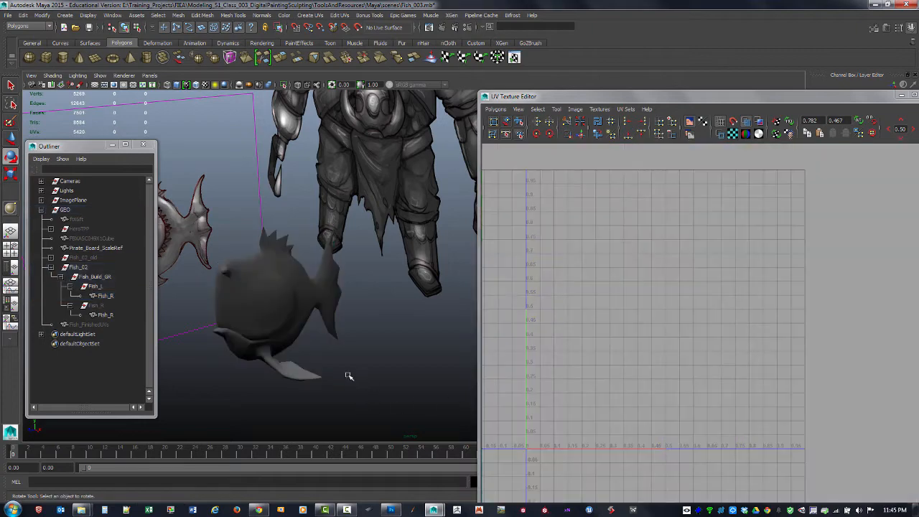
click(287, 329)
key(f)
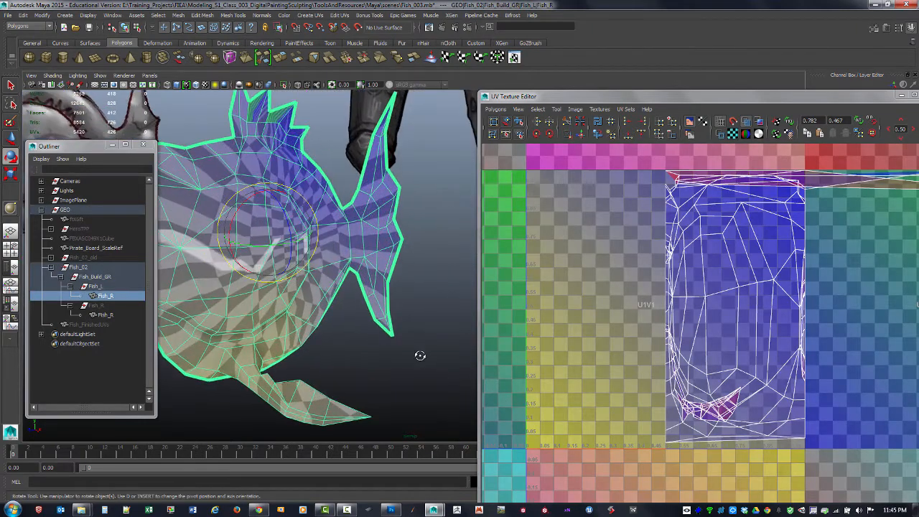
alt+drag(380, 345, 333, 292)
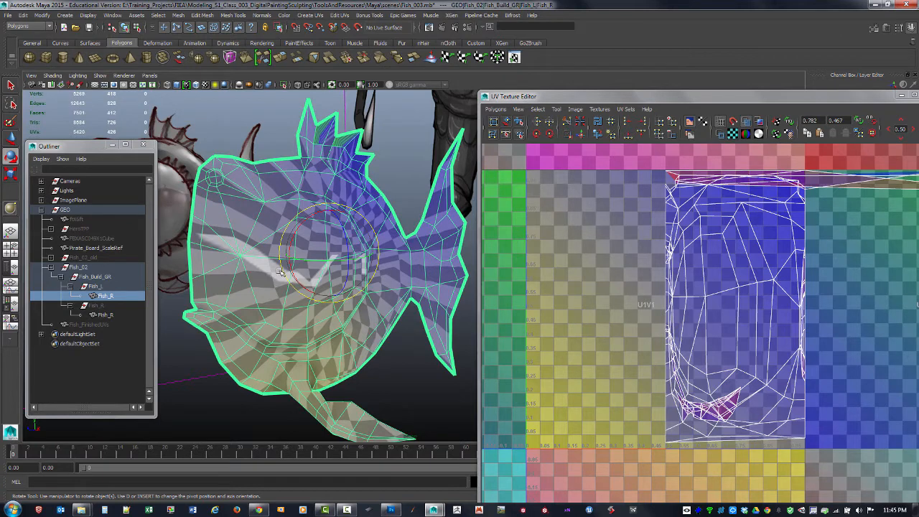
- Select the tail UVs along the UV shell's right edge and move them slightly past the 0–1 tile border
right_drag(758, 288, 786, 288)
click(789, 292)
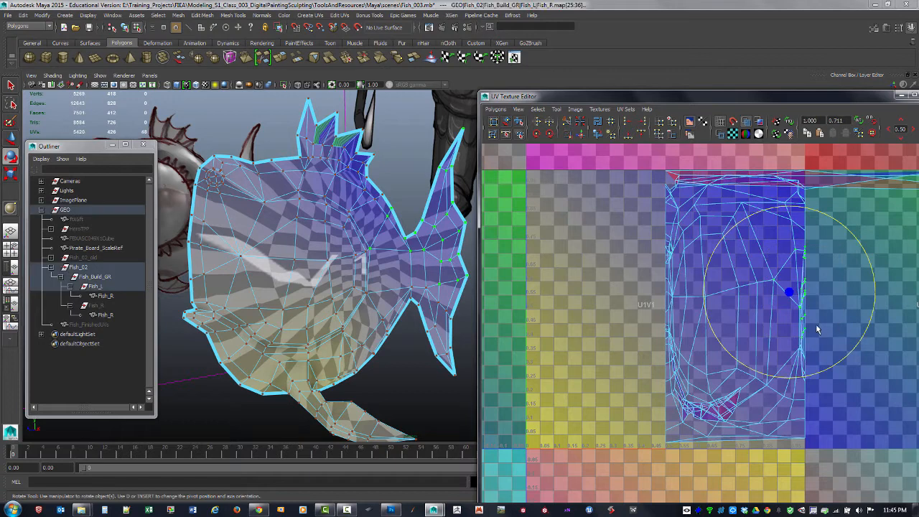
key(w)
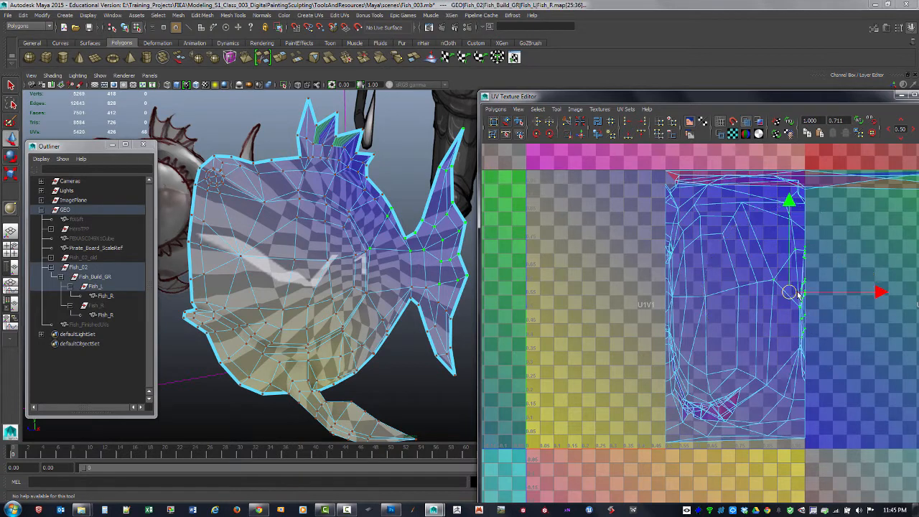
mouse_move(797, 296)
mouse_down()
mouse_move(837, 295)
mouse_move(777, 296)
mouse_move(833, 293)
mouse_move(784, 284)
mouse_move(806, 295)
mouse_up()
alt+right_drag(750, 281, 710, 292)
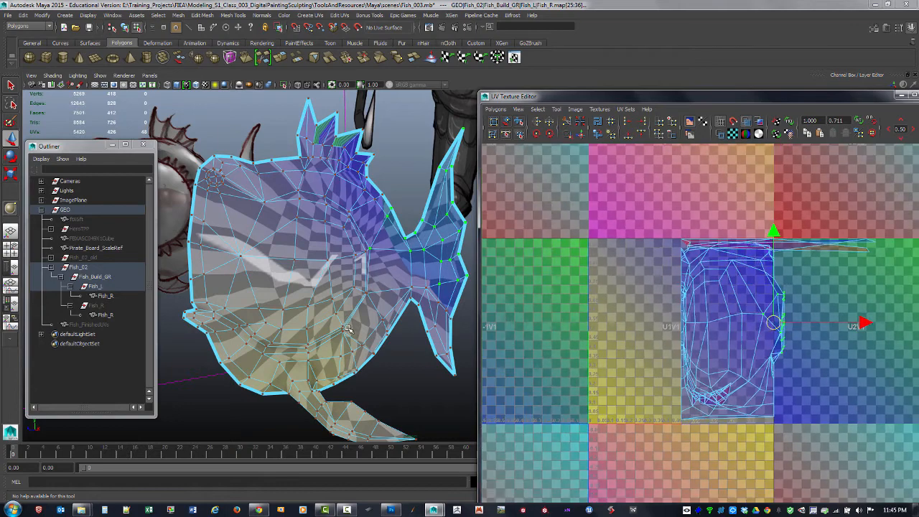
alt+right_drag(362, 302, 308, 287)
alt+drag(308, 287, 399, 286)
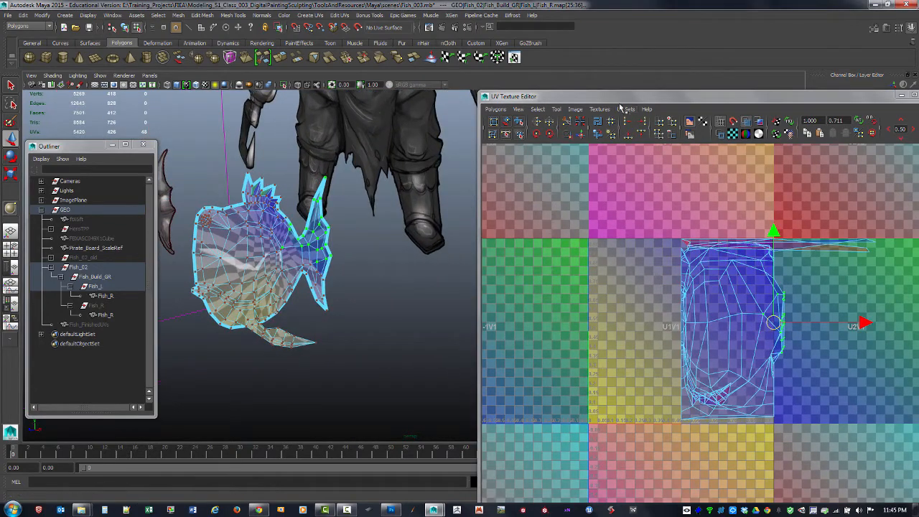
- Shift the UV Texture Editor aside to widen the model view, and return the fish to object selection
drag(609, 99, 655, 105)
alt+middle_drag(363, 280, 431, 295)
alt+drag(431, 295, 423, 316)
alt+drag(362, 330, 383, 330)
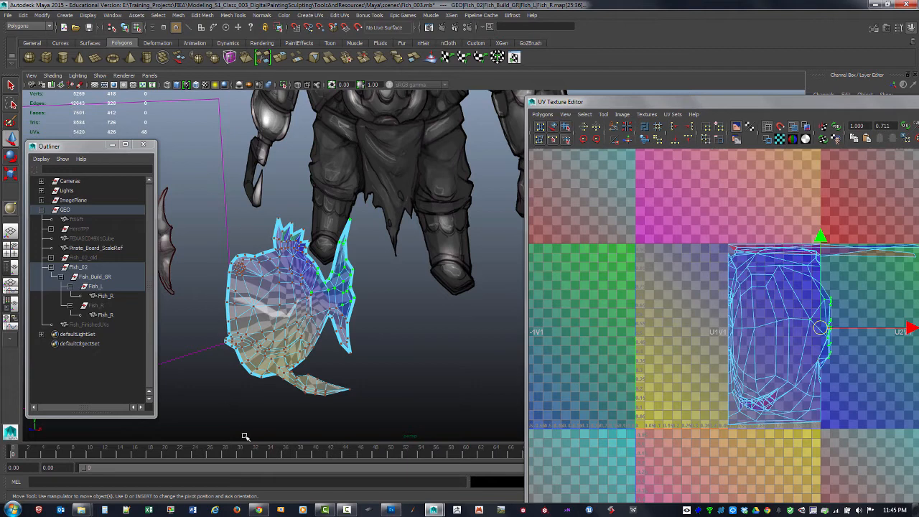
alt+drag(406, 367, 385, 369)
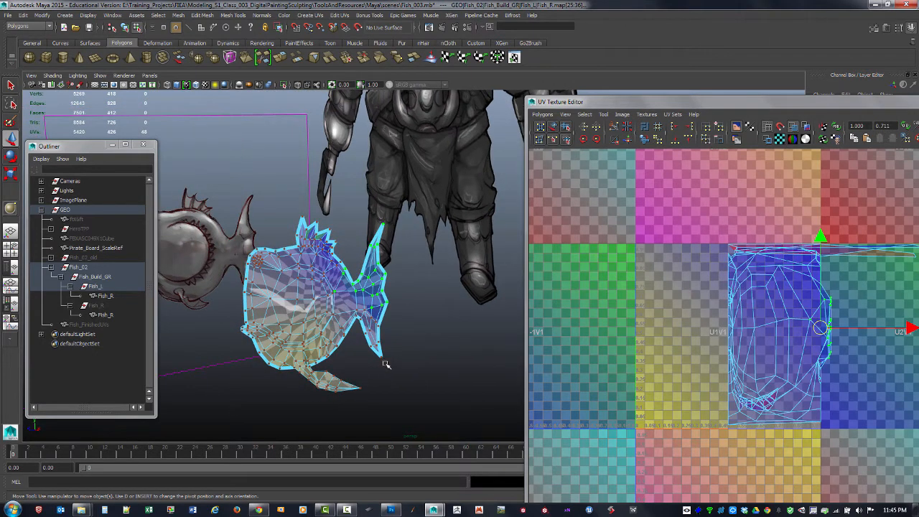
key(F8)
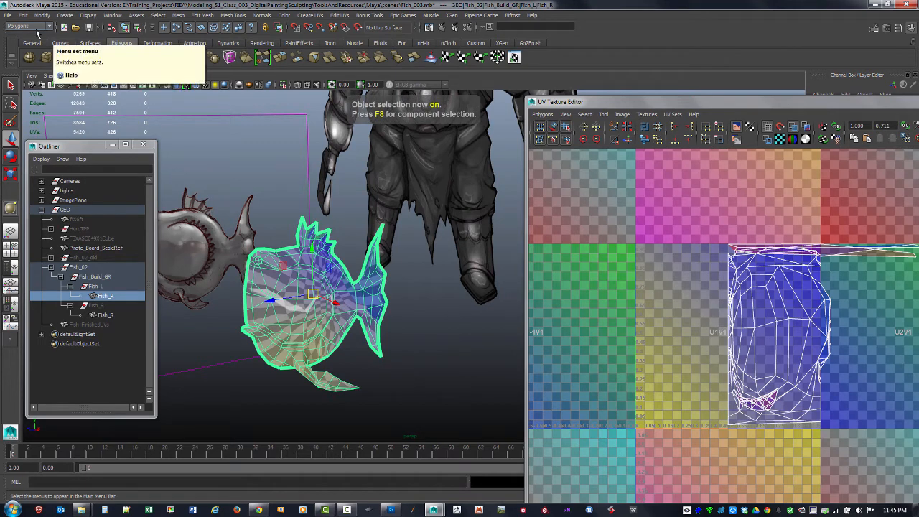
- Open the Planar Mapping options for the selected fish, and place the options window and Outliner clear of the model
click(311, 16)
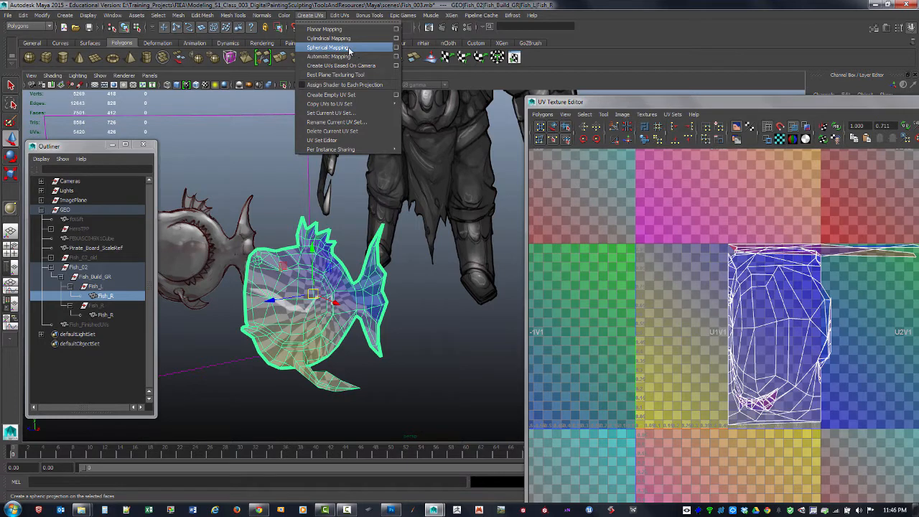
click(396, 29)
drag(569, 82, 606, 49)
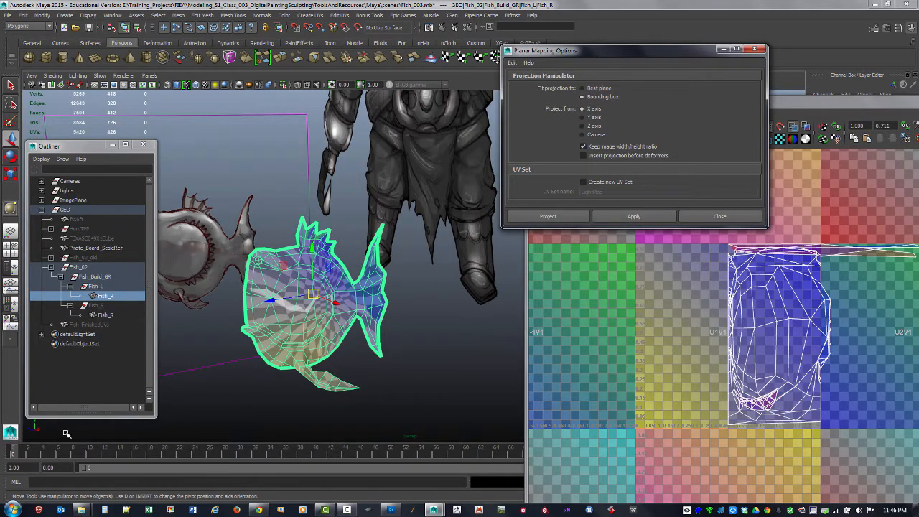
drag(79, 147, 79, 137)
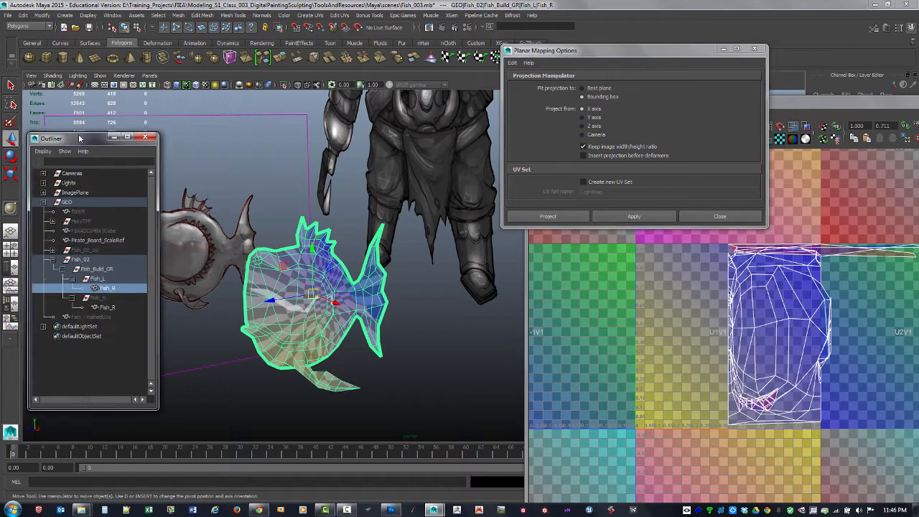
alt+drag(58, 426, 63, 431)
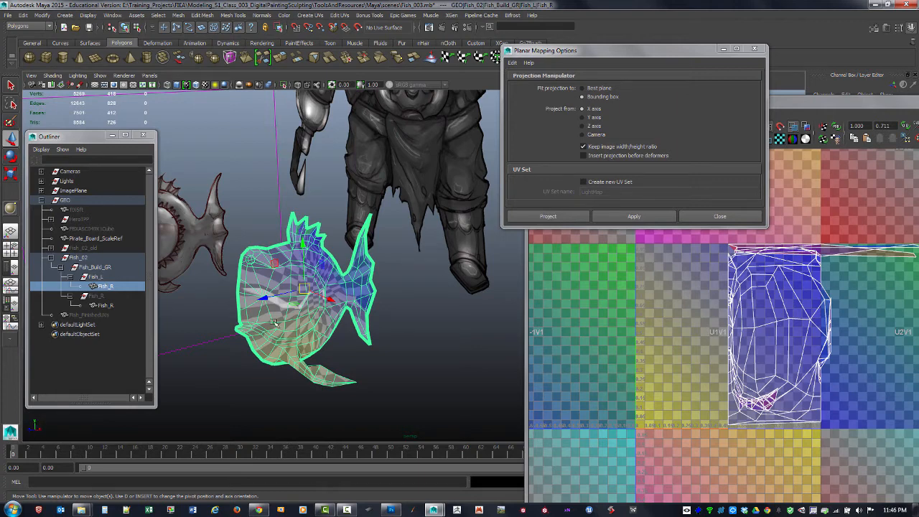
alt+drag(301, 358, 444, 310)
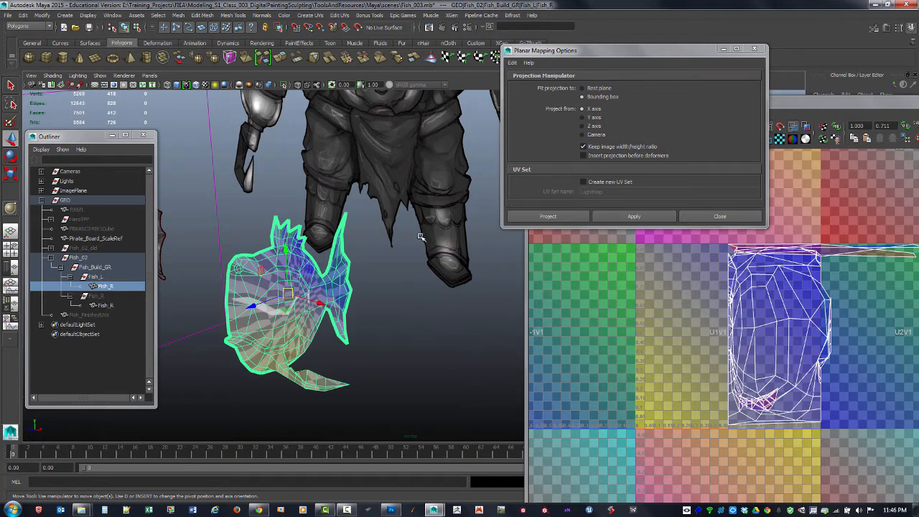
- Create a polygon plane, place it beside the fish at about 50 on X and rotate it upright around Z
click(64, 15)
mouse_move(84, 41)
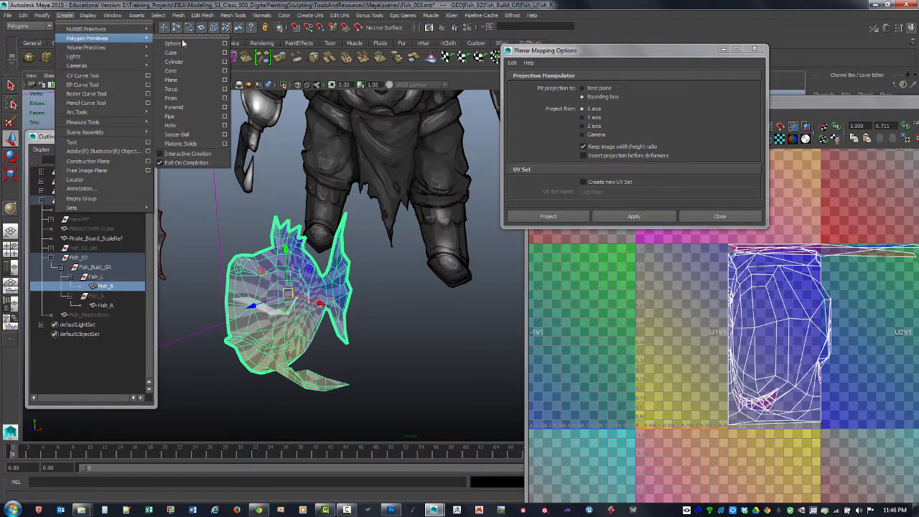
click(187, 80)
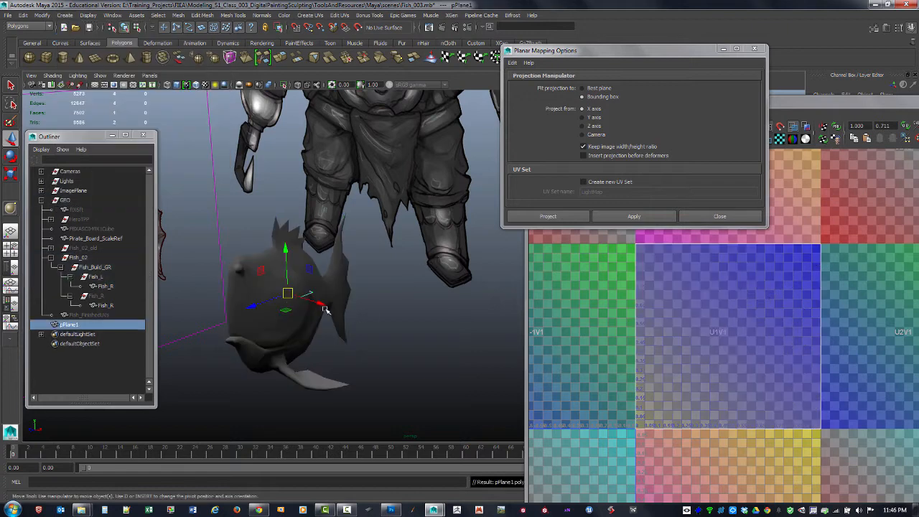
drag(325, 309, 464, 351)
key(e)
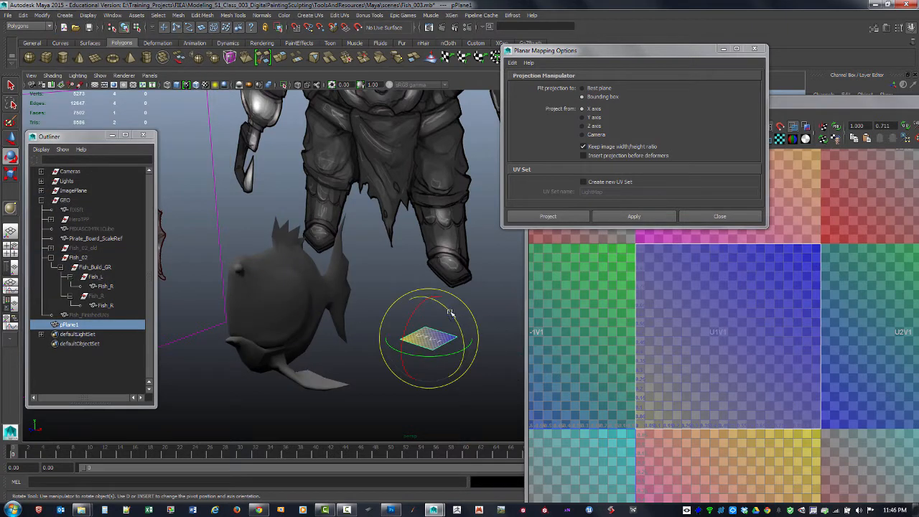
drag(449, 312, 485, 391)
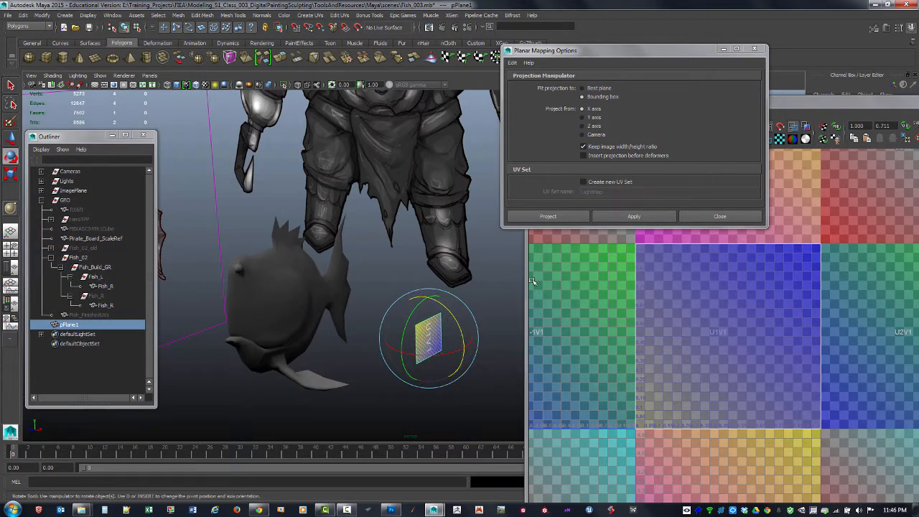
- Shift the UV Texture Editor clear of the plane's transform values and set the plane's Rotate Z to -90
drag(802, 105, 758, 336)
click(907, 151)
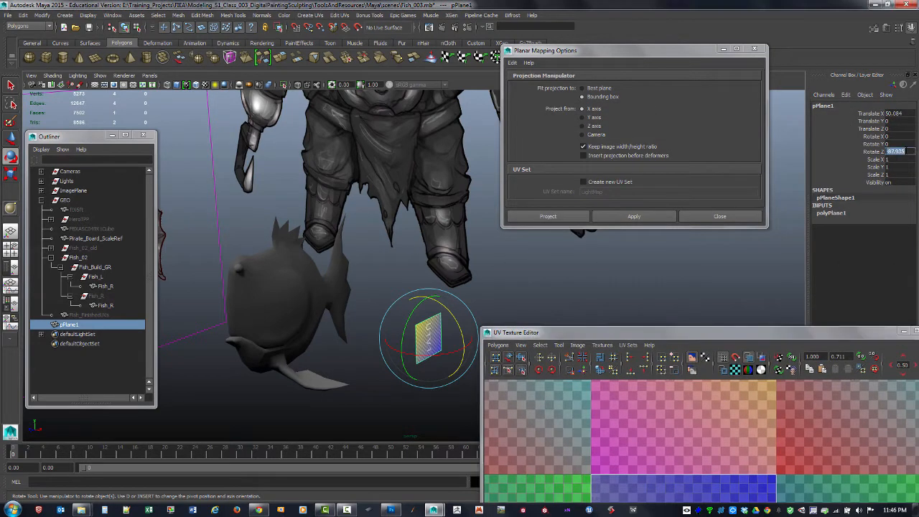
key(BackSpace)
text(-=90)
key(Return)
text(90)
key(Return)
key(r)
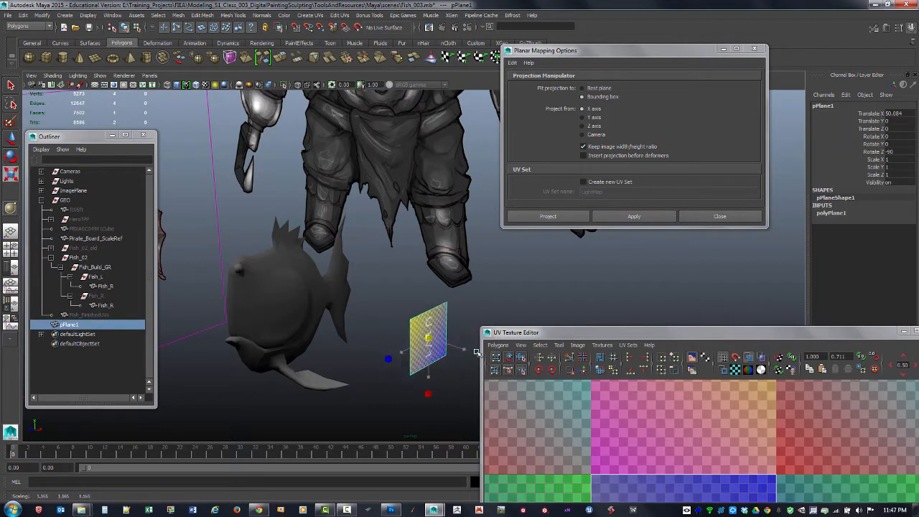
- Scale the plane uniformly to about 5.97, slide it along X through the fish to illustrate a planar projection, and delete it
drag(476, 352, 554, 384)
key(w)
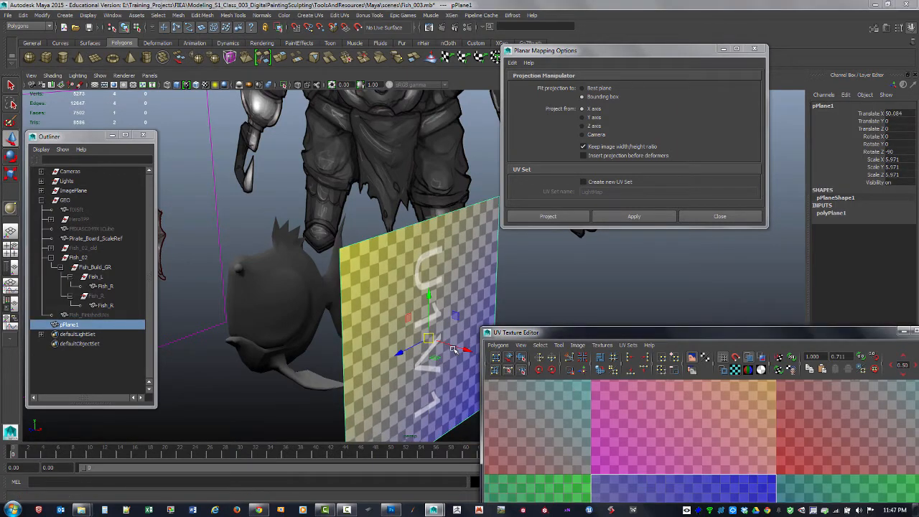
alt+middle_drag(454, 350, 442, 319)
alt+drag(431, 307, 249, 284)
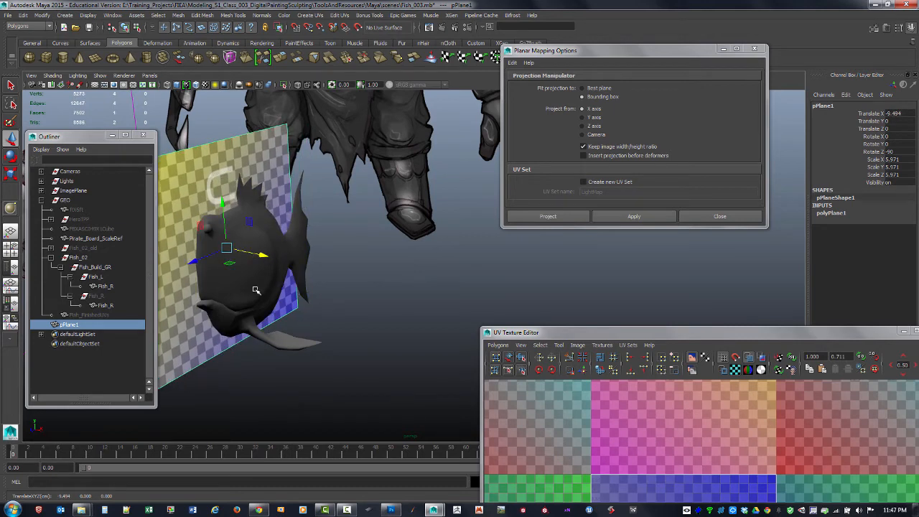
key(Delete)
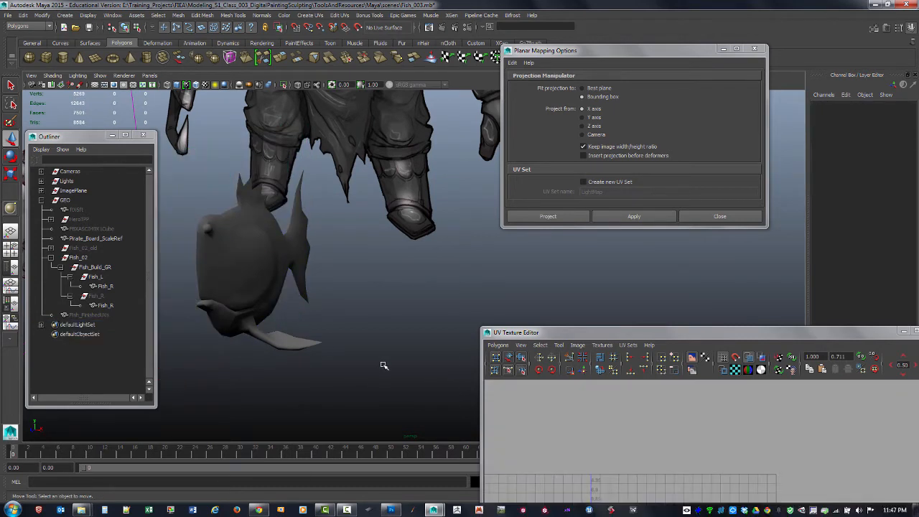
- Select the unmapped fish mesh and apply a planar projection from the X axis, keeping the image width/height ratio
alt+drag(381, 367, 251, 261)
click(251, 260)
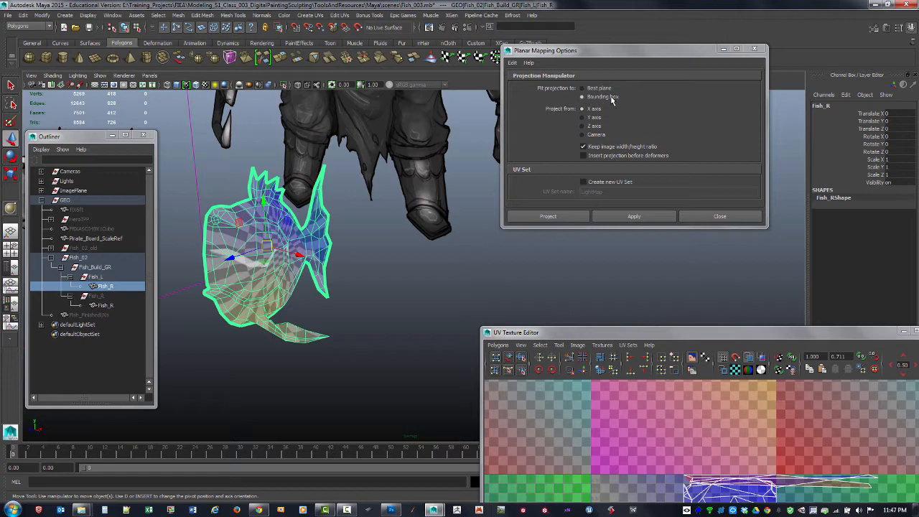
click(634, 219)
- Arrange the UV Texture Editor and the Planar Mapping options window so the fish and its projected UVs can be seen side by side
drag(632, 332, 660, 247)
alt+drag(406, 334, 353, 308)
drag(549, 249, 498, 184)
drag(313, 235, 367, 264)
alt+middle_drag(367, 264, 295, 277)
alt+right_drag(296, 277, 400, 338)
alt+middle_drag(400, 338, 398, 355)
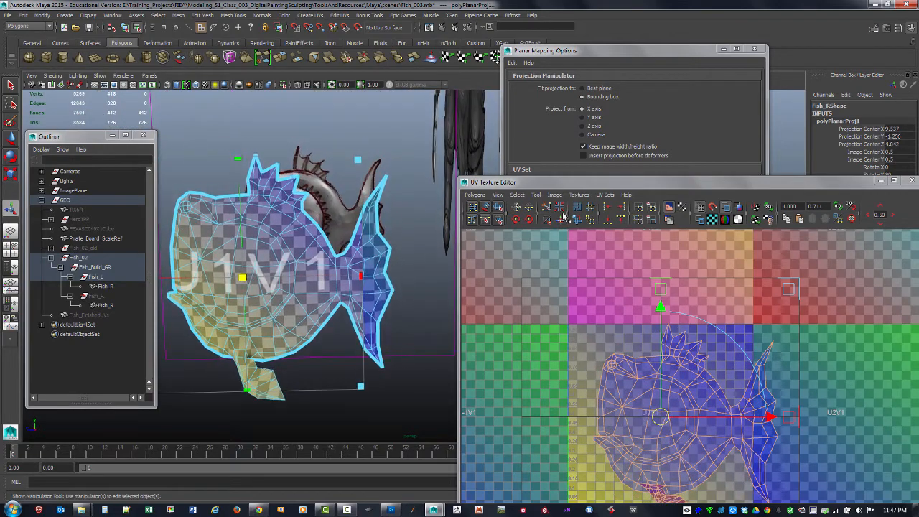
drag(718, 51, 874, 33)
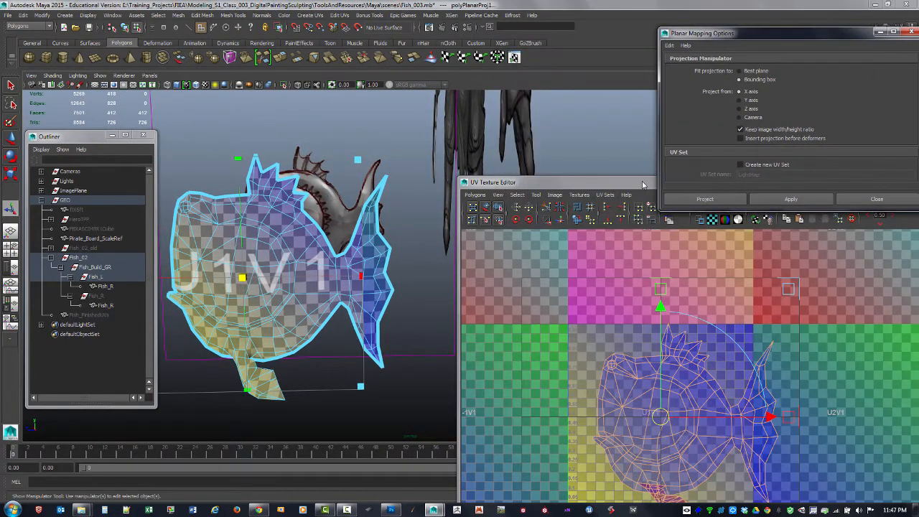
drag(641, 181, 614, 46)
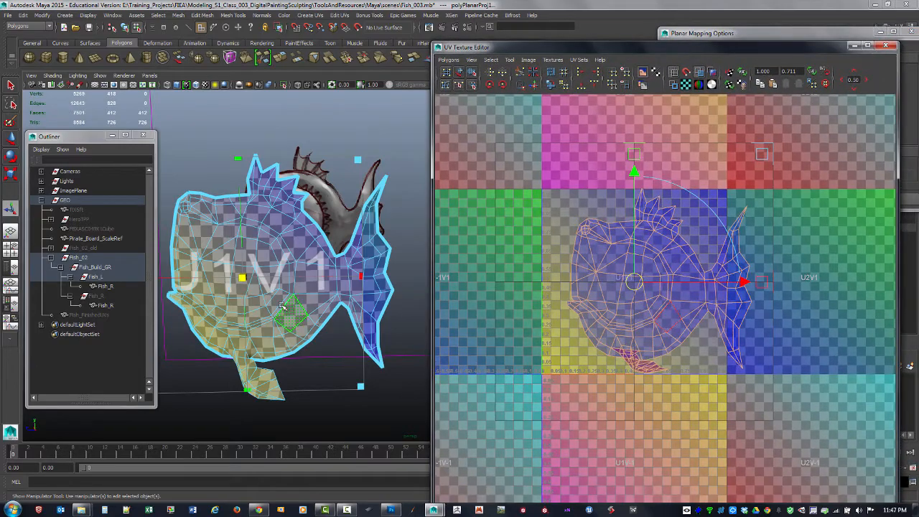
- Slide the planar projection along the fish's length so its UVs fit the U1V1 tile, and switch the projection manipulator's mode
drag(242, 277, 276, 278)
alt+drag(366, 323, 342, 305)
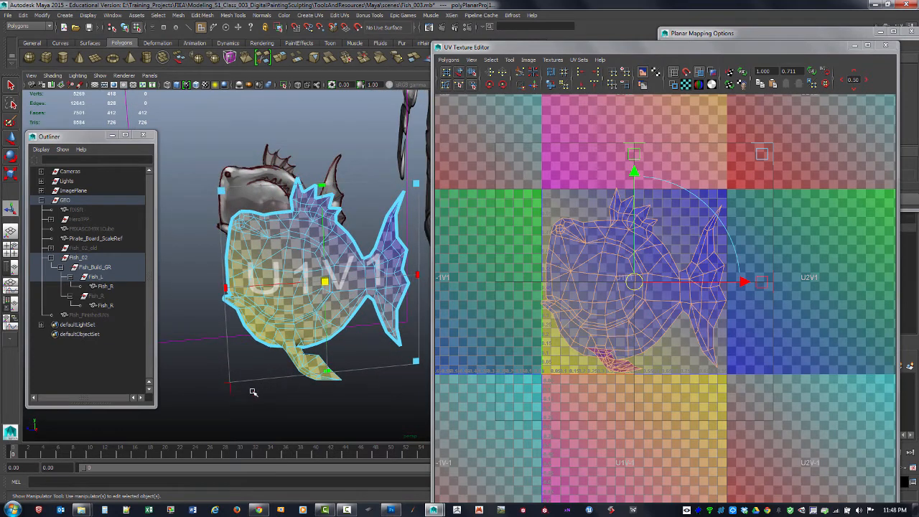
alt+drag(253, 392, 239, 383)
click(235, 376)
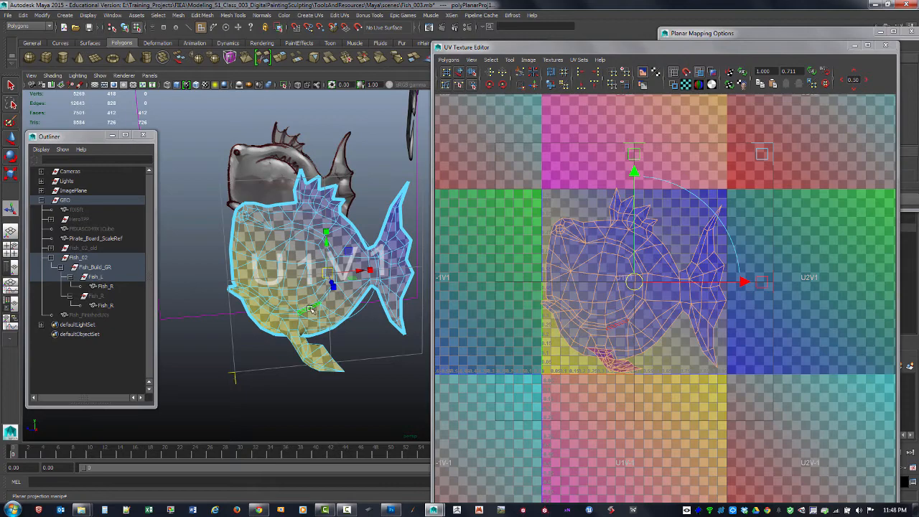
- Try adjusting the planar projection with its transform handles and undo the change
alt+drag(311, 308, 316, 262)
key(ctrl+z)
click(311, 215)
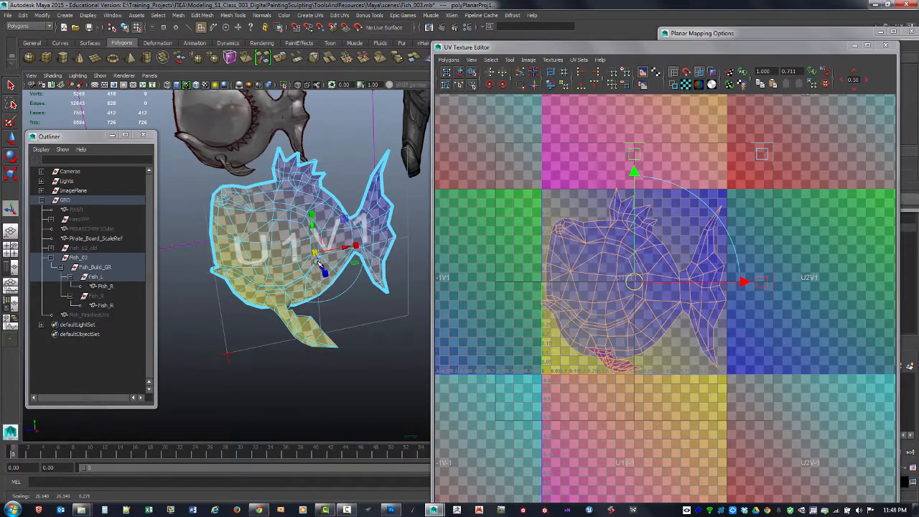
alt+middle_drag(356, 245, 354, 278)
alt+right_drag(686, 306, 671, 294)
alt+middle_drag(671, 293, 685, 311)
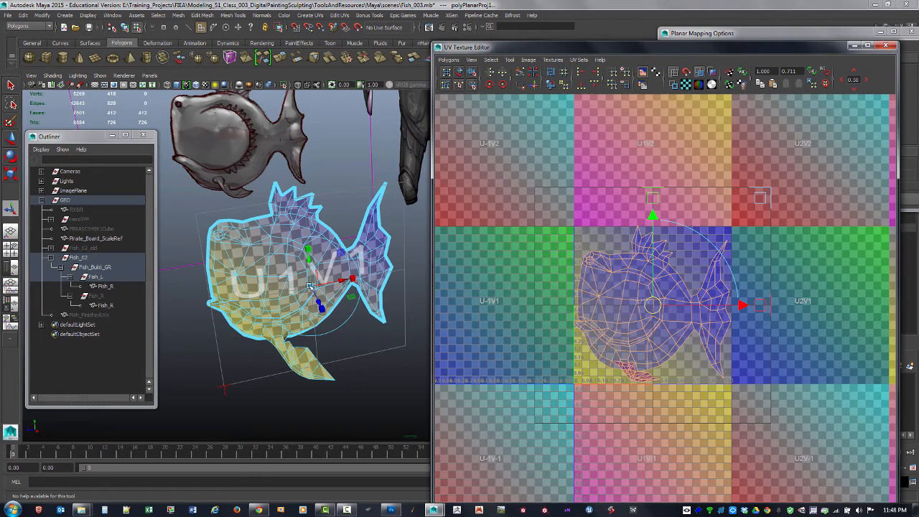
- Scale the planar projection up uniformly to about 95 and shift the shrunken UVs into the upper-left corner of the U1V1 tile
drag(310, 286, 370, 273)
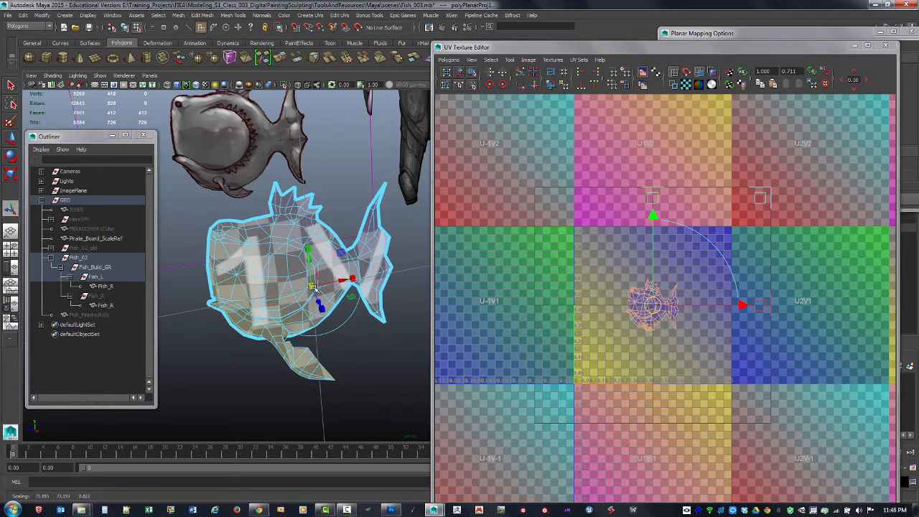
drag(315, 287, 321, 289)
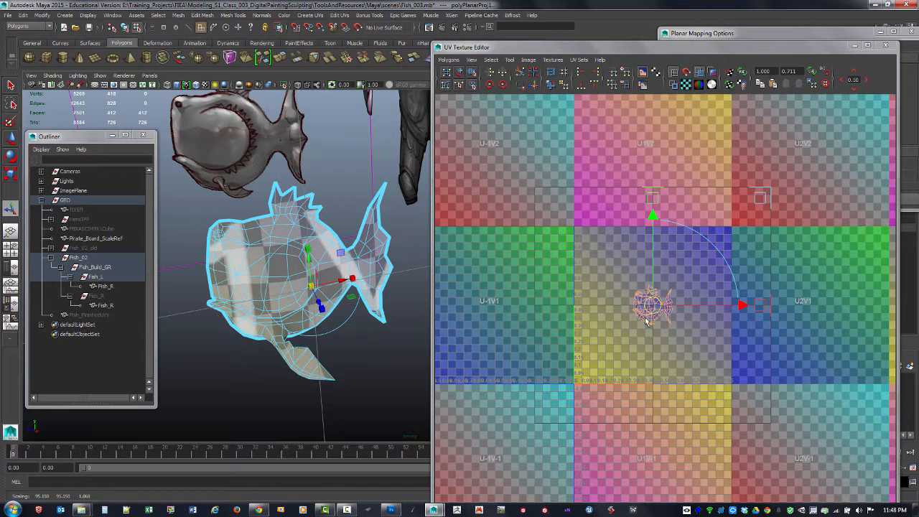
drag(655, 311, 601, 256)
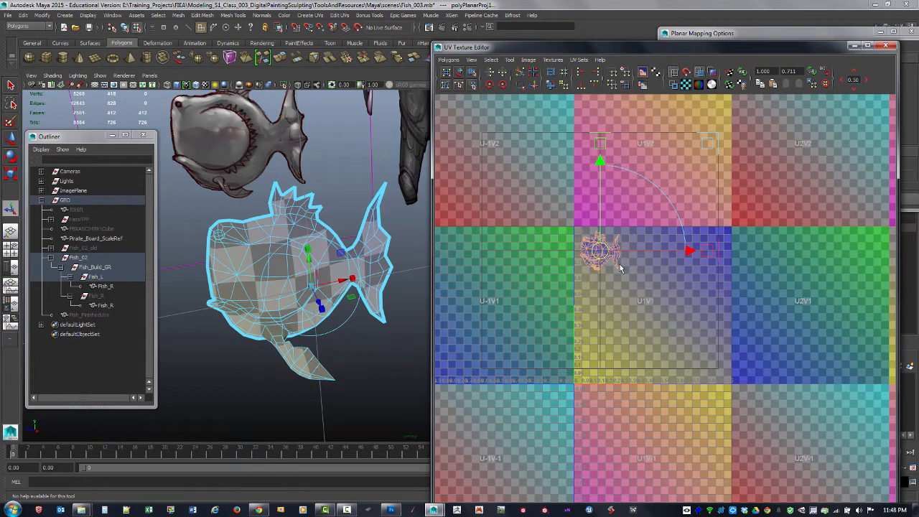
- Select all of the fish's UVs, then scale and move them to fill the U1V1 tile with a small margin
drag(603, 252, 875, 379)
key(r)
key(w)
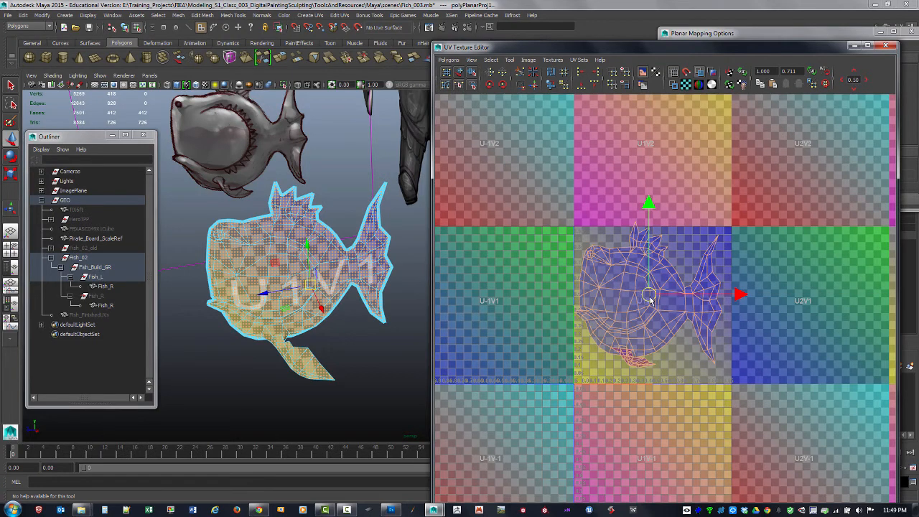
drag(650, 300, 652, 305)
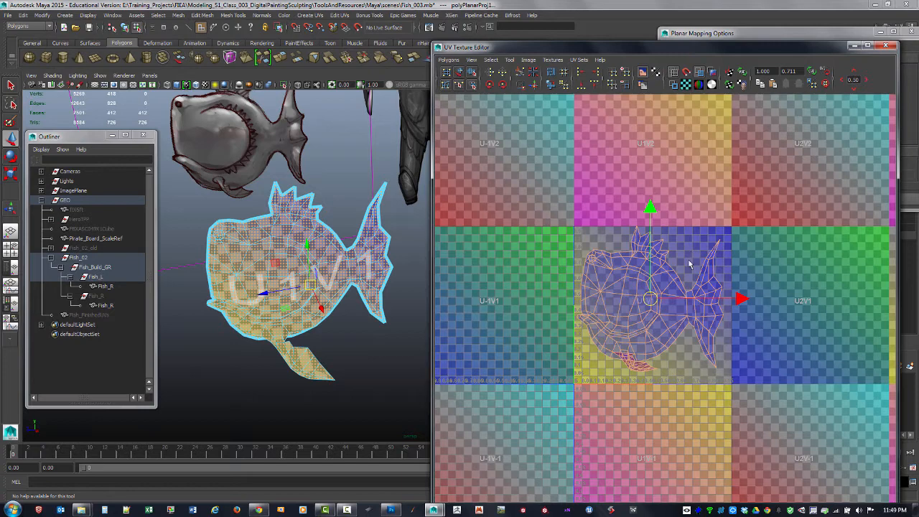
click(372, 368)
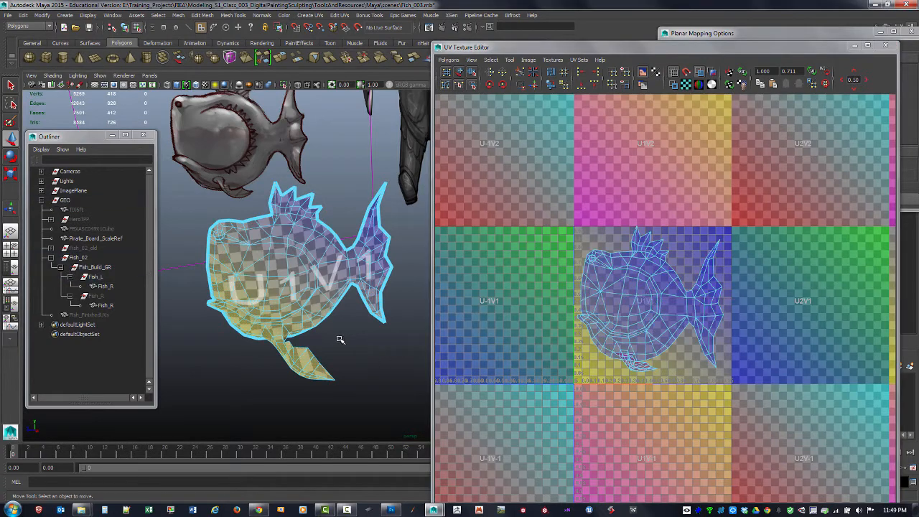
- Select the edges around the base of the fish's lower fin and cut the UVs along them
alt+middle_drag(341, 340, 314, 308)
alt+right_drag(314, 309, 324, 349)
alt+drag(324, 349, 339, 345)
alt+middle_drag(340, 345, 413, 313)
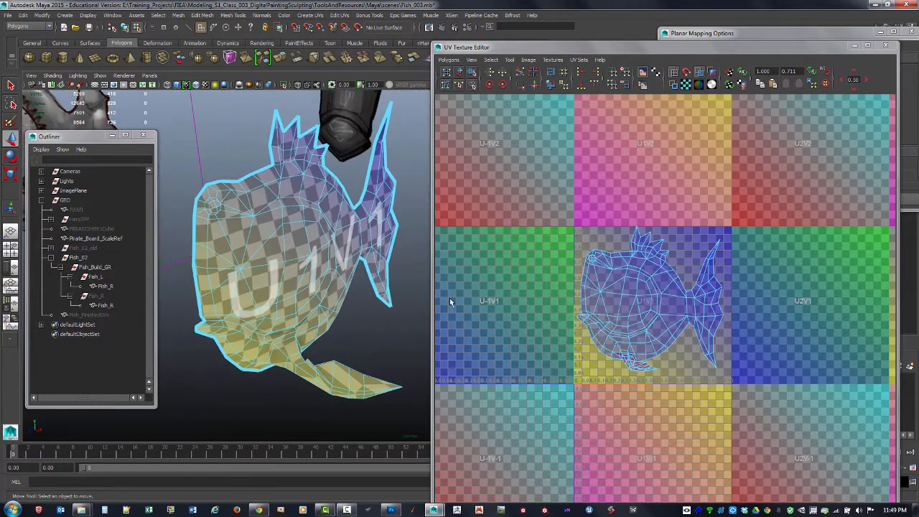
alt+drag(358, 290, 374, 290)
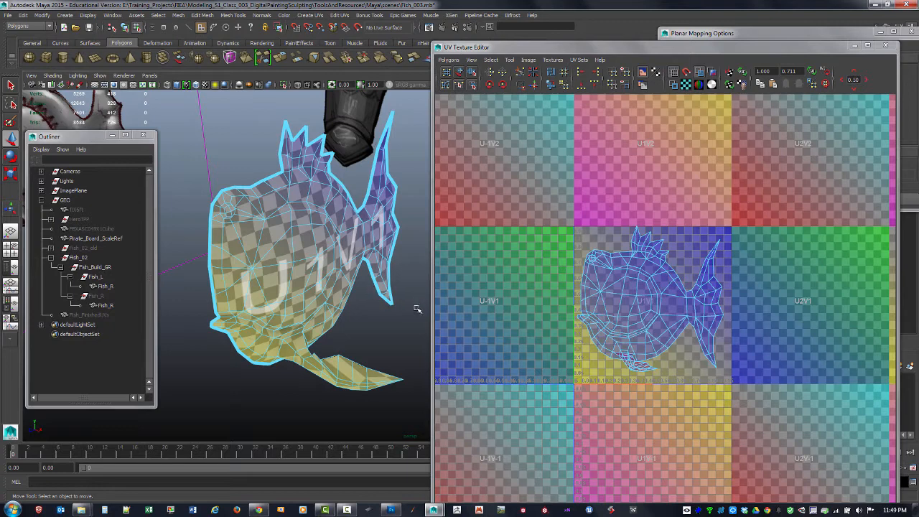
key(F10)
click(293, 339)
alt+drag(255, 363, 280, 380)
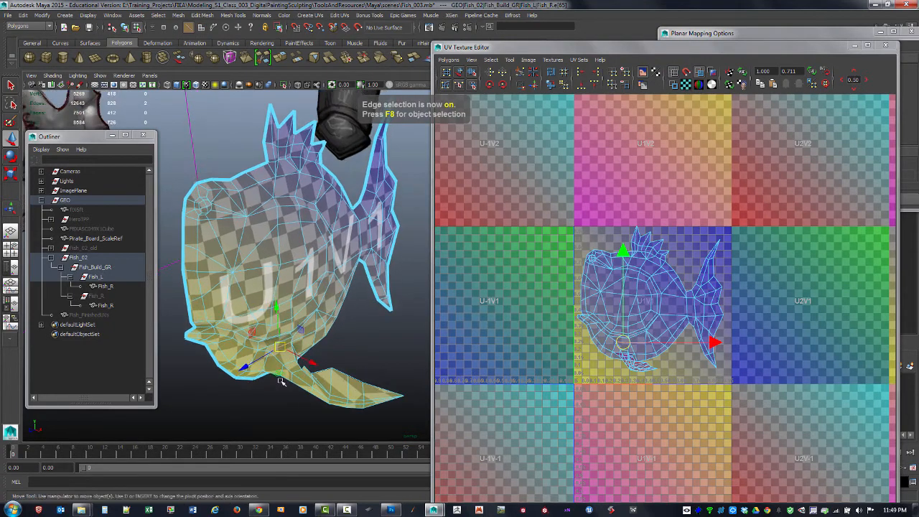
key(q)
scroll(280, 381, up, 5)
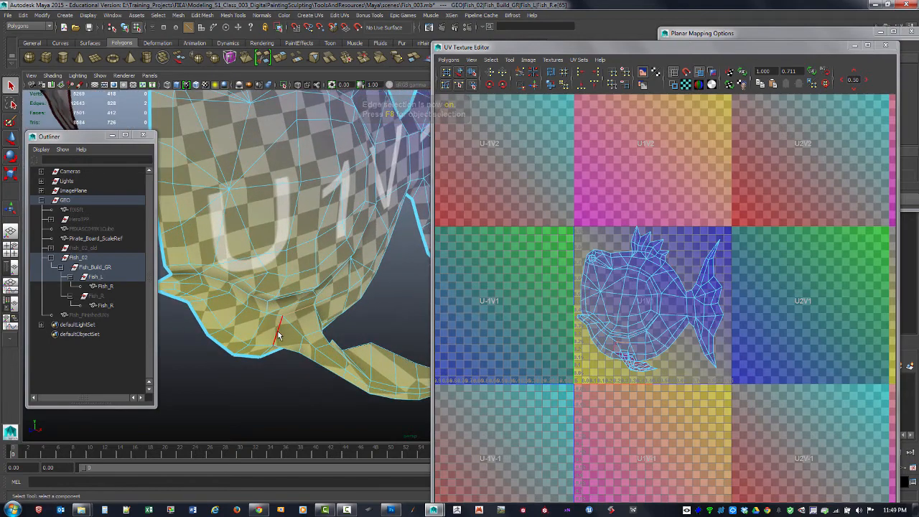
alt+drag(279, 337, 321, 269)
shift+click(287, 314)
alt+drag(371, 338, 285, 402)
alt+middle_drag(391, 299, 277, 283)
alt+drag(277, 283, 357, 308)
shift+click(263, 287)
alt+middle_drag(353, 307, 328, 313)
mouse_move(327, 313)
alt+mouse_down()
mouse_move(322, 304)
mouse_move(330, 306)
mouse_move(324, 321)
alt+mouse_up()
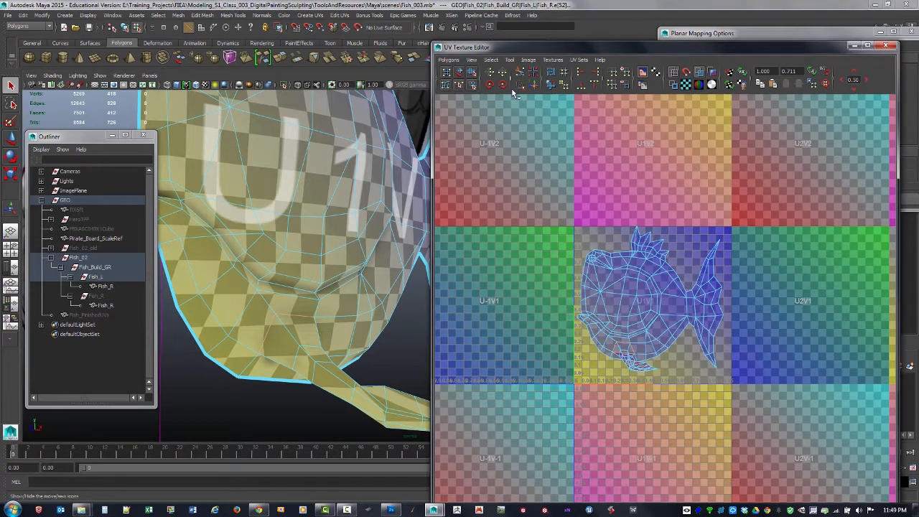
- Turn on the texture border display and inspect the cut seam around the lower fin's base
click(676, 86)
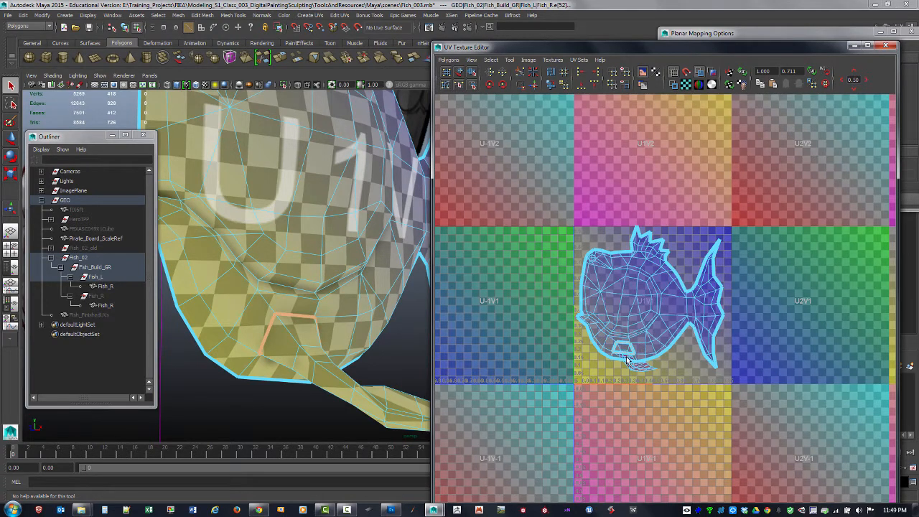
alt+drag(371, 359, 338, 310)
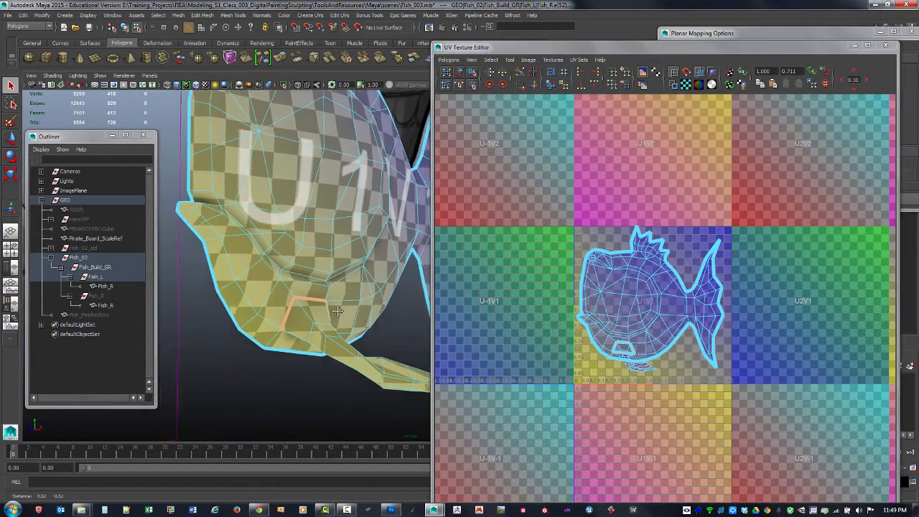
alt+middle_drag(338, 310, 350, 316)
mouse_move(351, 316)
alt+mouse_down()
mouse_move(338, 324)
mouse_move(367, 314)
alt+mouse_up()
alt+right_drag(367, 314, 312, 307)
alt+drag(286, 350, 318, 315)
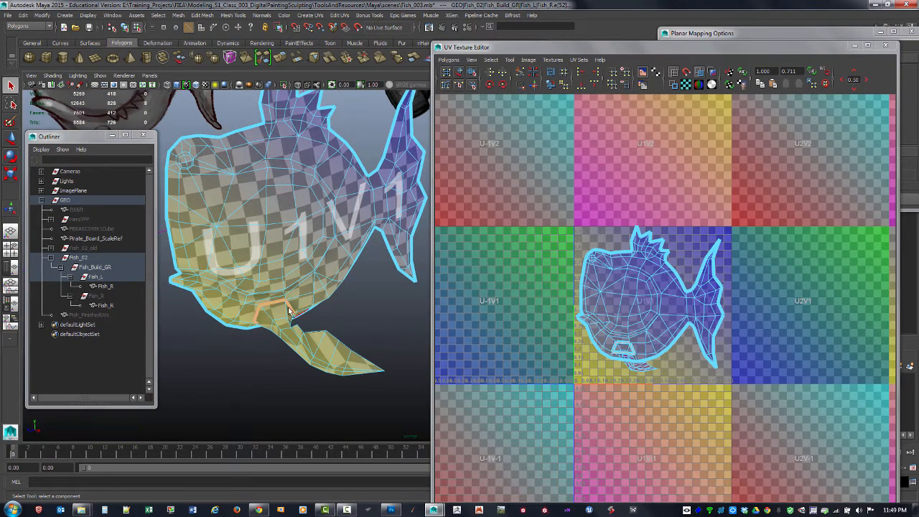
alt+right_drag(280, 309, 350, 310)
alt+middle_drag(350, 310, 346, 328)
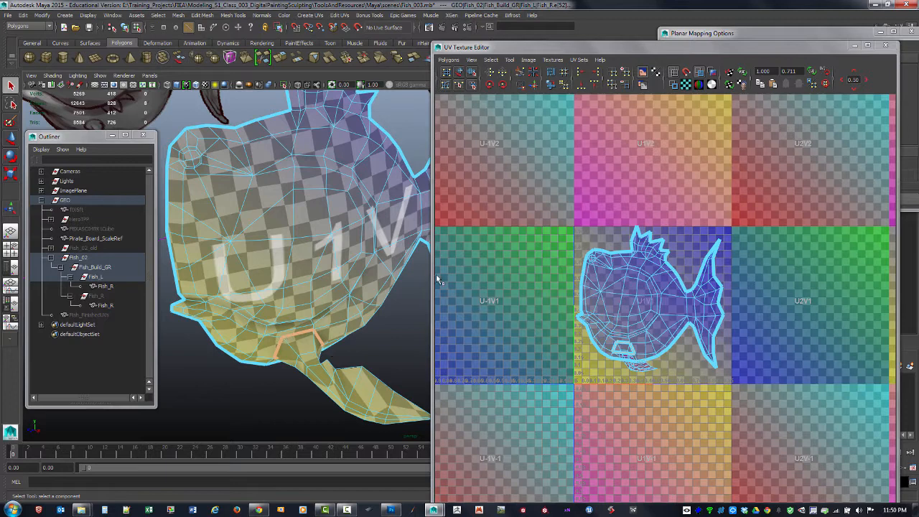
- Move the lower fin's UV shell out of the body and into the U-1V1 tile with the Move UV Shell Tool
click(462, 74)
click(644, 376)
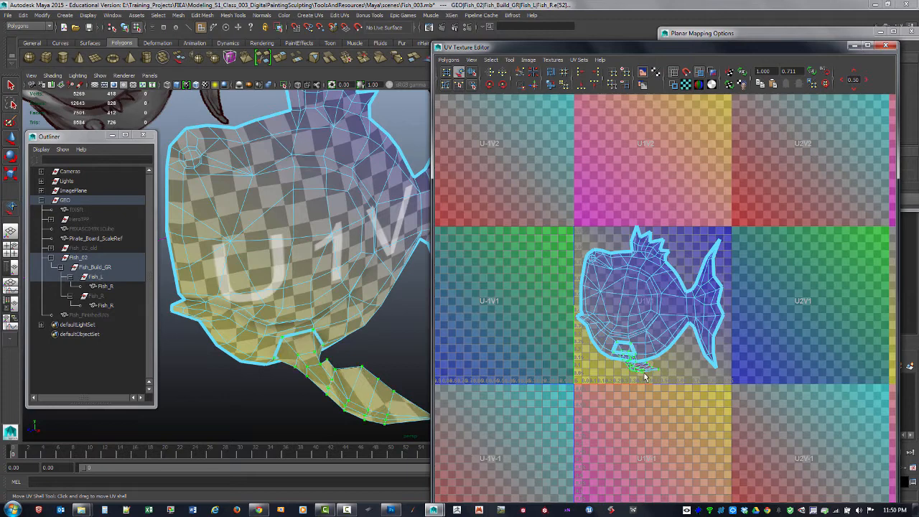
drag(644, 375, 546, 373)
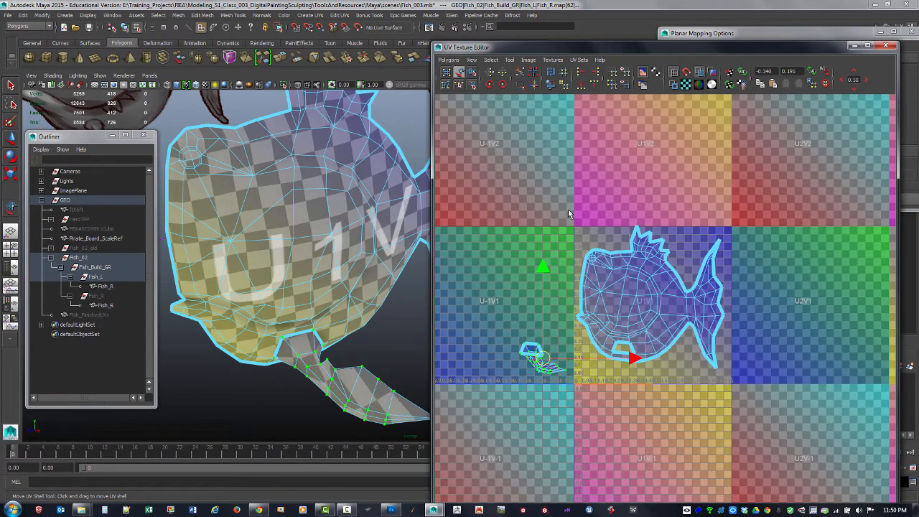
- Select the UVs of the fish's body shell and unfold them with the Smooth UV Tool
drag(568, 206, 776, 372)
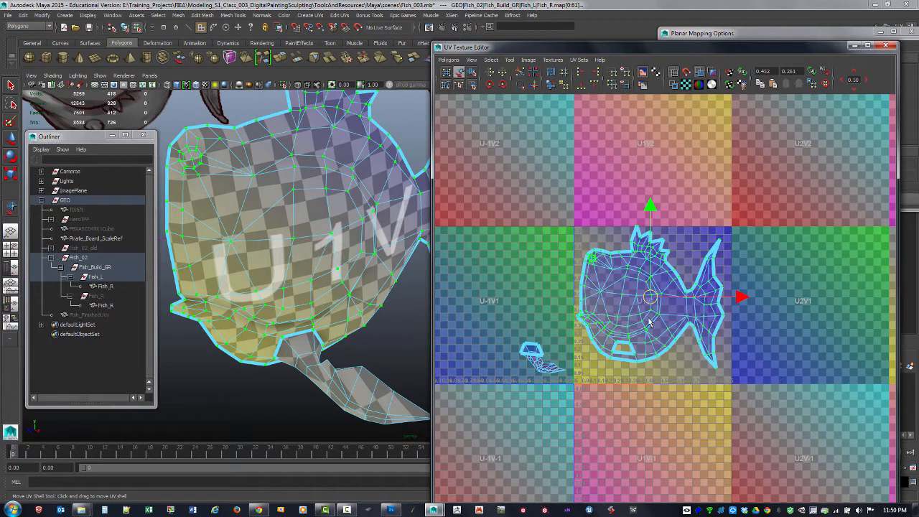
click(474, 75)
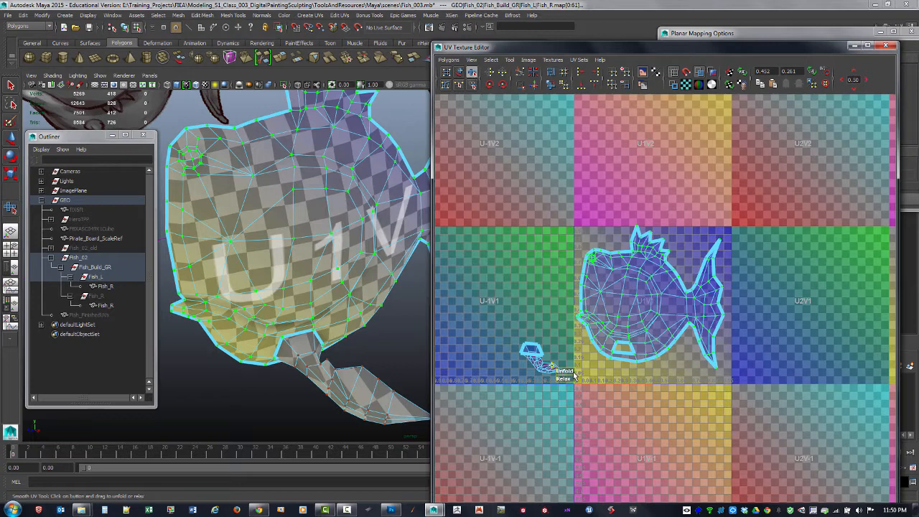
drag(565, 373, 676, 376)
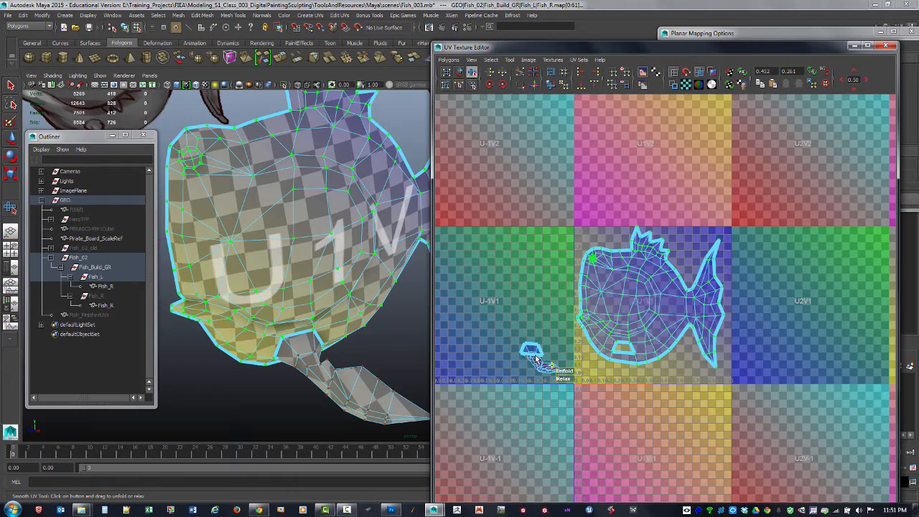
- Select the UVs of the detached lower fin shell and unfold them with the Smooth UV Tool
alt+middle_drag(635, 370, 651, 331)
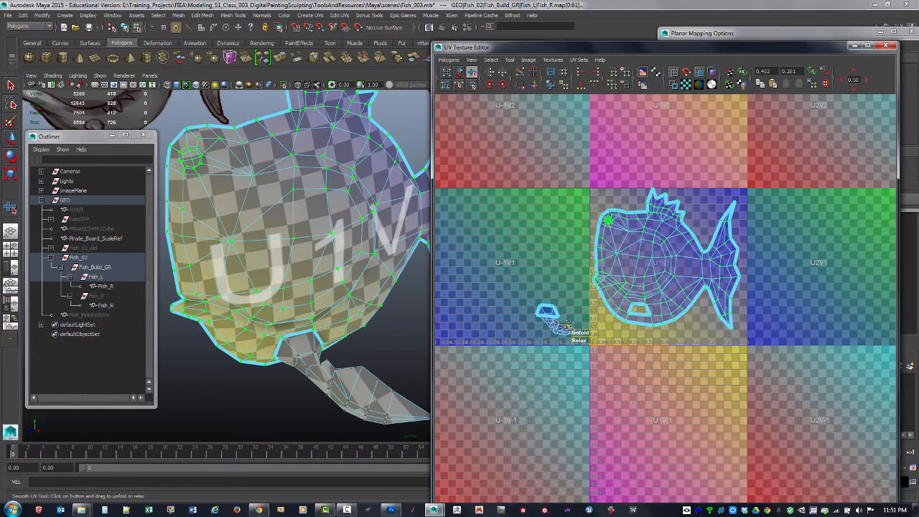
alt+right_drag(652, 332, 678, 380)
alt+middle_drag(677, 380, 719, 396)
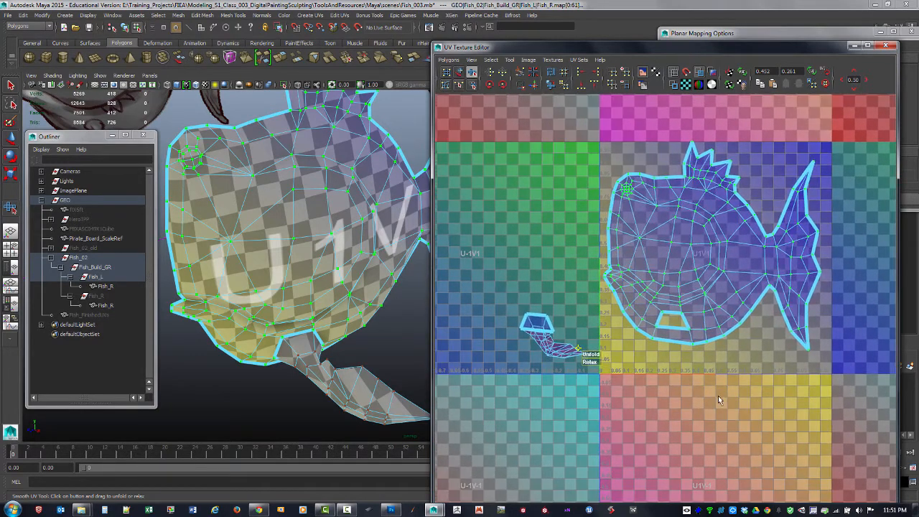
click(374, 363)
alt+middle_drag(373, 361, 353, 306)
alt+drag(353, 306, 363, 300)
drag(504, 304, 592, 385)
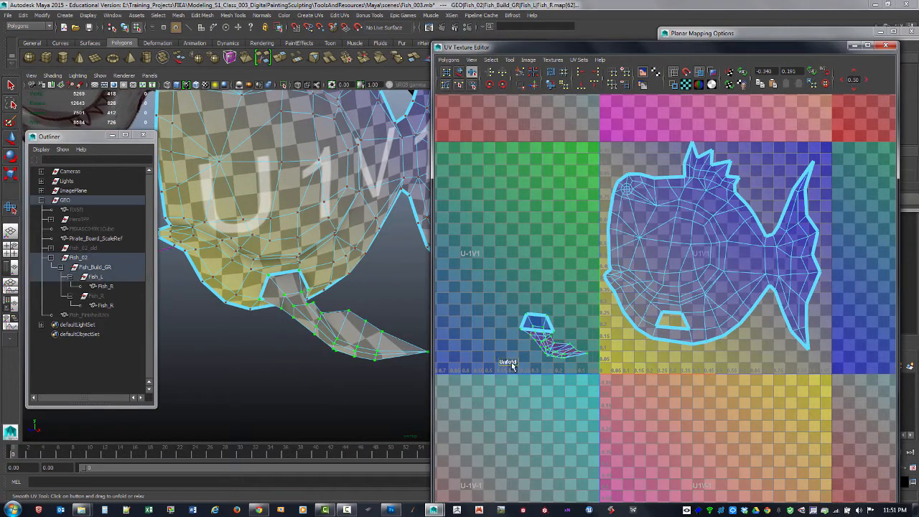
drag(507, 363, 557, 374)
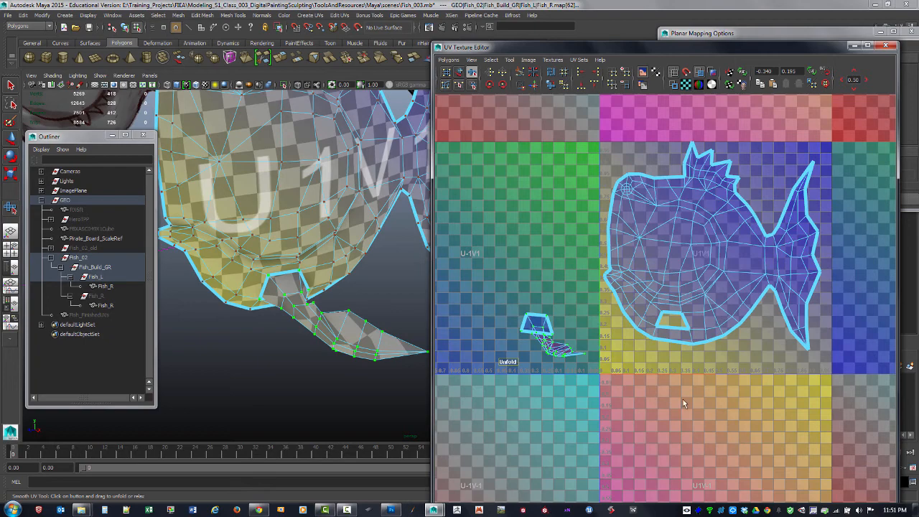
- Select the edges running along the lower fin's outer rim from its base to the tip and cut their UVs
alt+drag(355, 364, 301, 351)
alt+right_drag(313, 332, 381, 357)
alt+drag(381, 356, 321, 356)
key(F10)
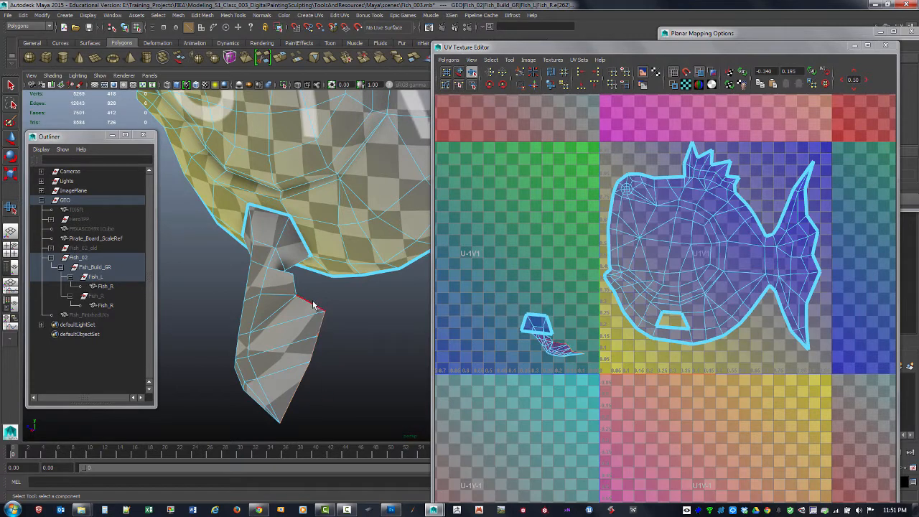
alt+drag(365, 324, 215, 332)
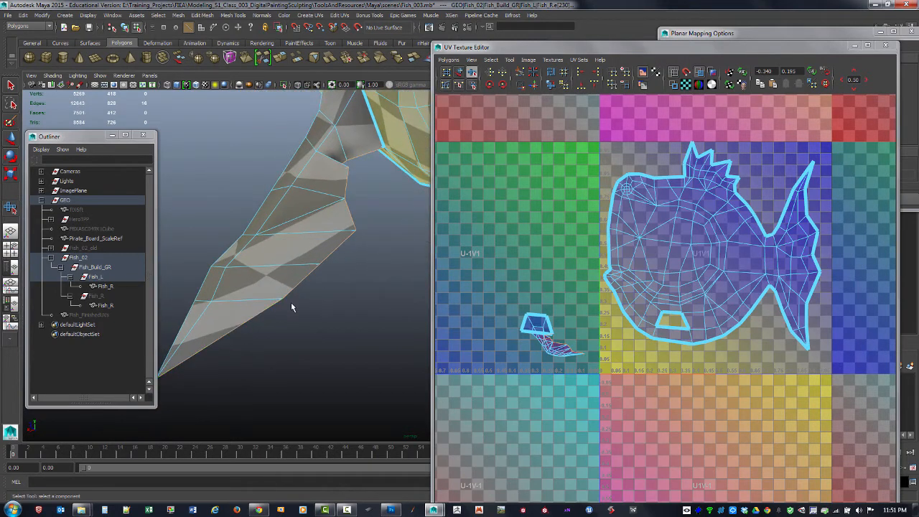
alt+drag(371, 154, 394, 154)
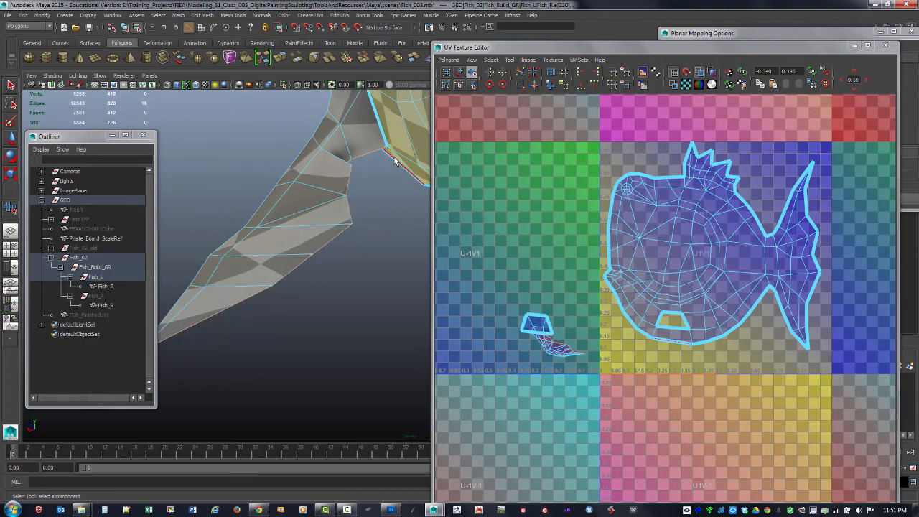
alt+right_drag(337, 148, 258, 146)
alt+drag(293, 180, 359, 208)
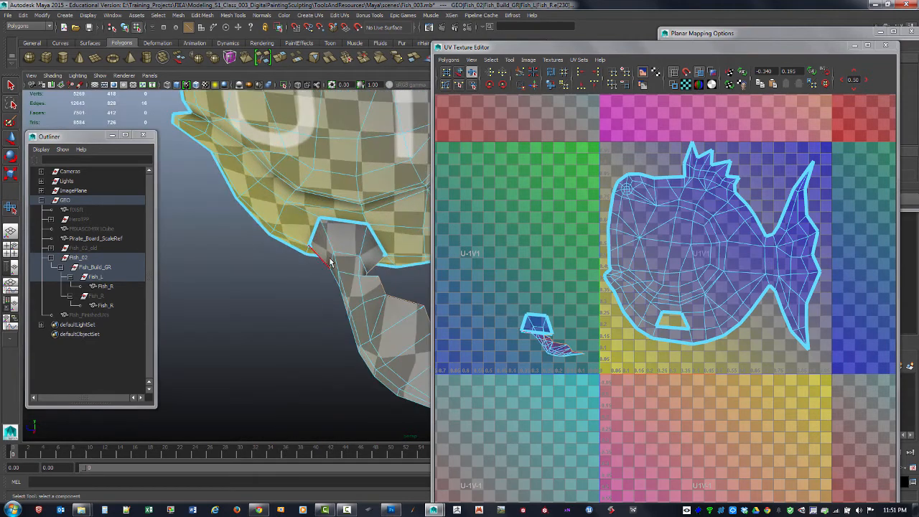
alt+drag(390, 241, 351, 232)
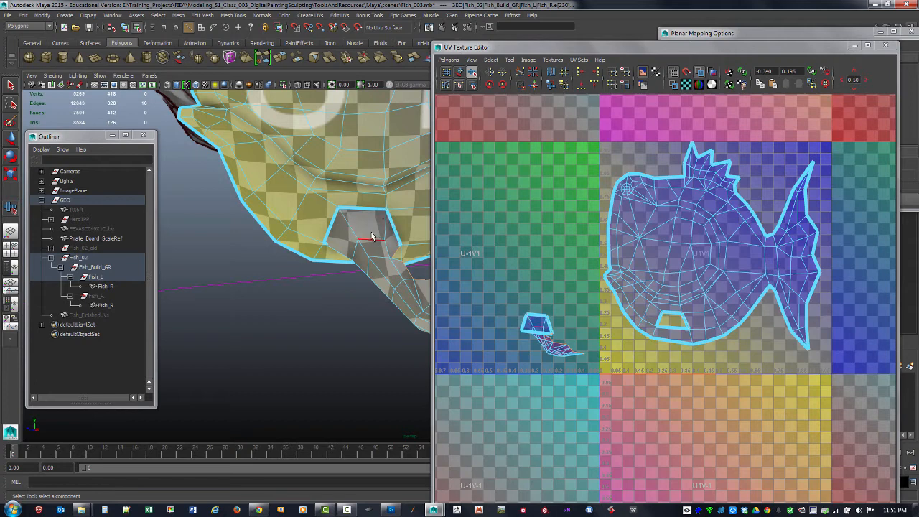
alt+drag(381, 243, 312, 247)
alt+right_drag(311, 247, 361, 277)
alt+middle_drag(362, 277, 374, 279)
mouse_move(374, 280)
alt+mouse_down()
mouse_move(360, 298)
mouse_move(349, 289)
alt+mouse_up()
key(4)
key(6)
alt+drag(339, 234, 380, 200)
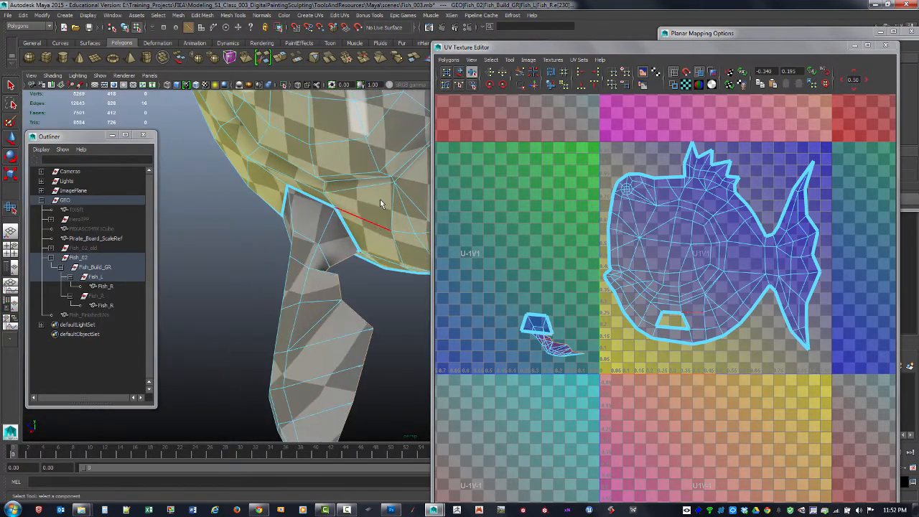
alt+drag(355, 261, 385, 270)
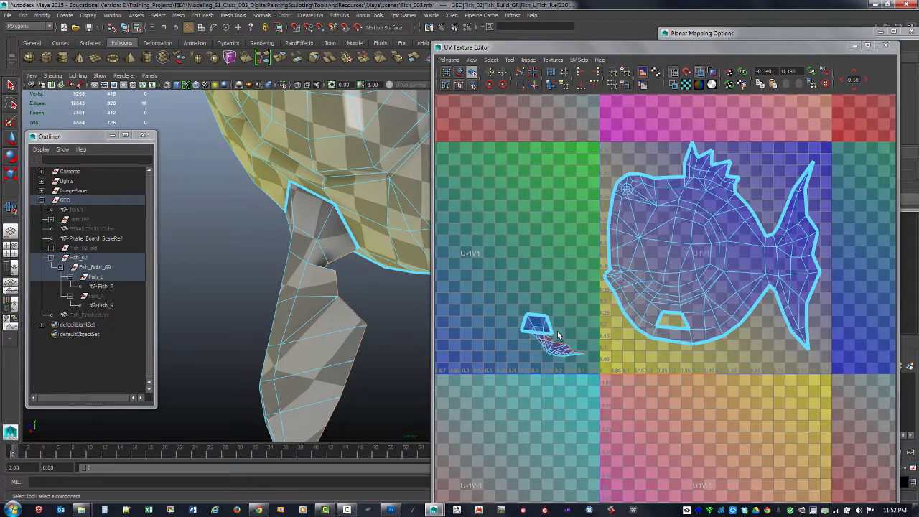
click(520, 72)
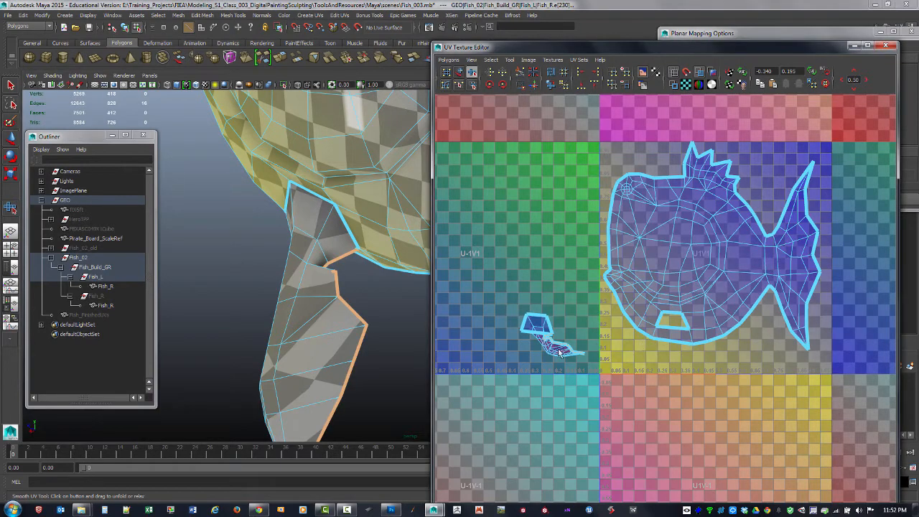
- Select the UVs of the lower fin's shell and unfold them flat with the Smooth UV Tool
scroll(528, 369, up, 5)
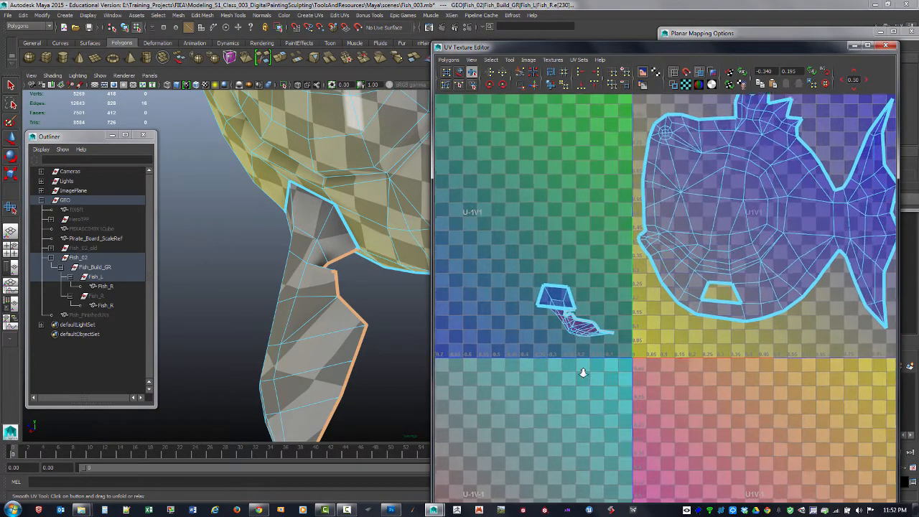
right_click(568, 331)
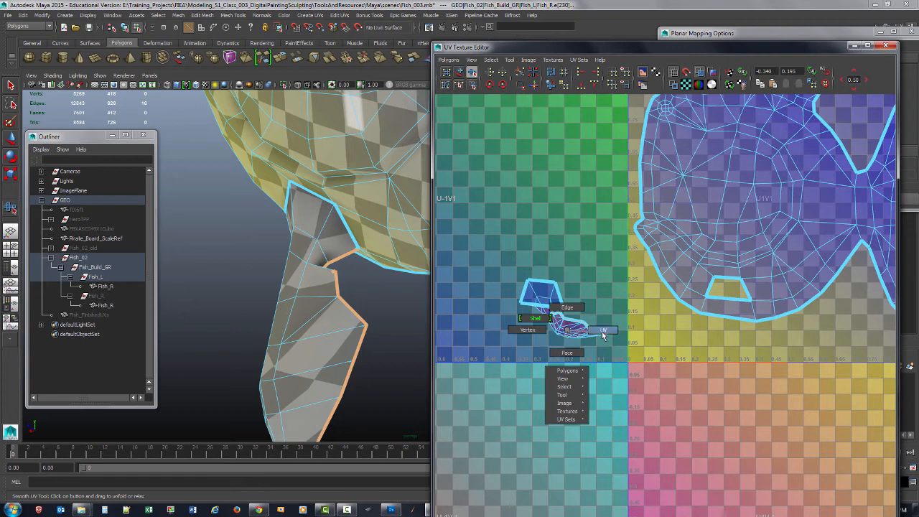
click(535, 318)
drag(624, 364, 619, 359)
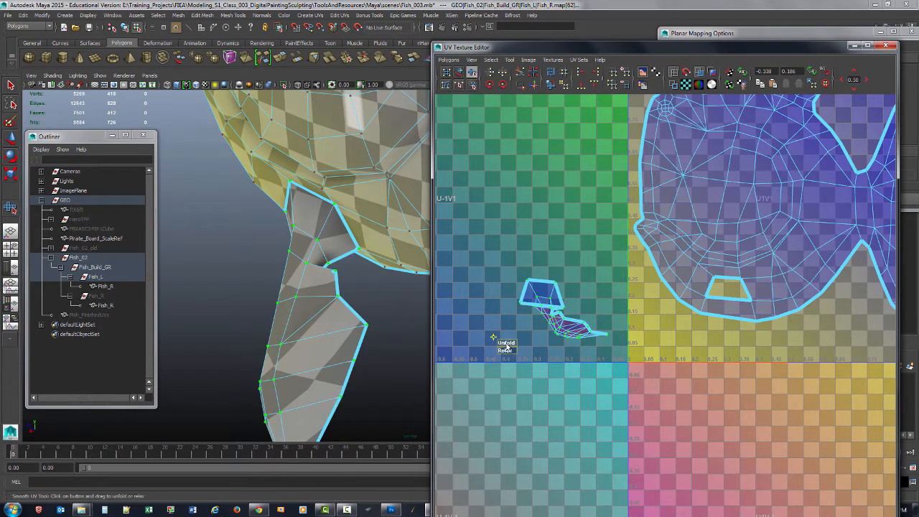
drag(505, 345, 642, 352)
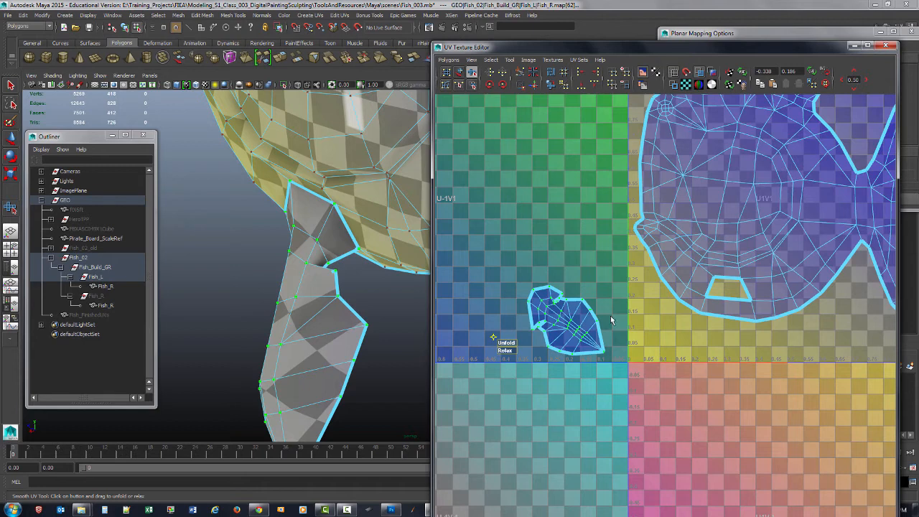
scroll(612, 320, down, 2)
alt+drag(331, 333, 388, 287)
- Pick individual UVs of the unfolded fin shell and its mesh to examine how they correspond to the model's points
right_click(585, 325)
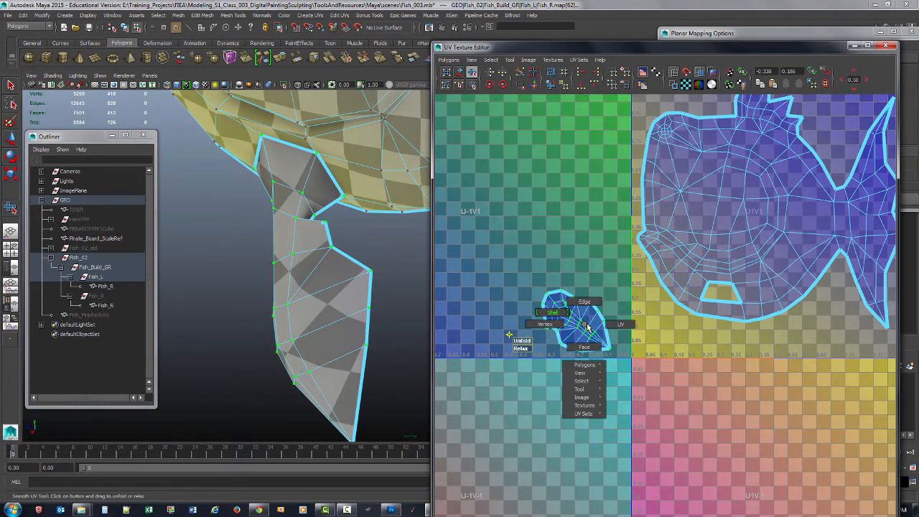
right_drag(588, 327, 626, 327)
key(q)
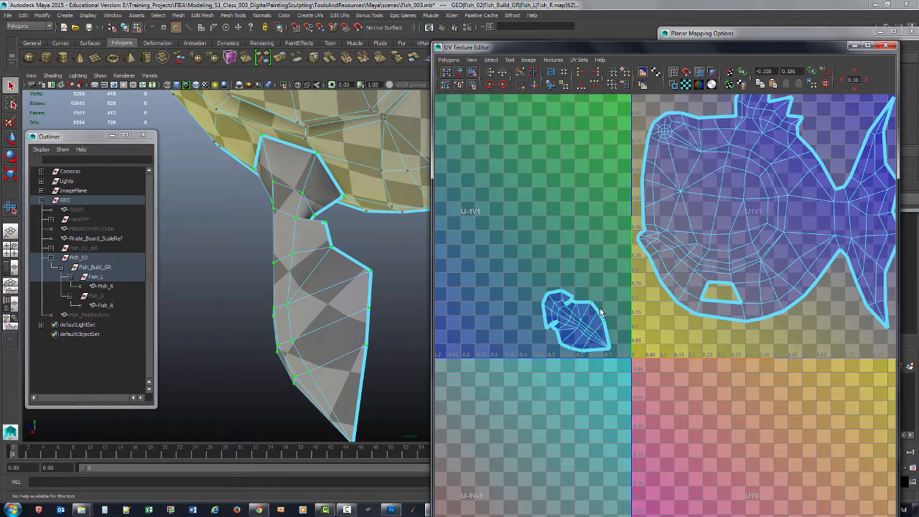
key(w)
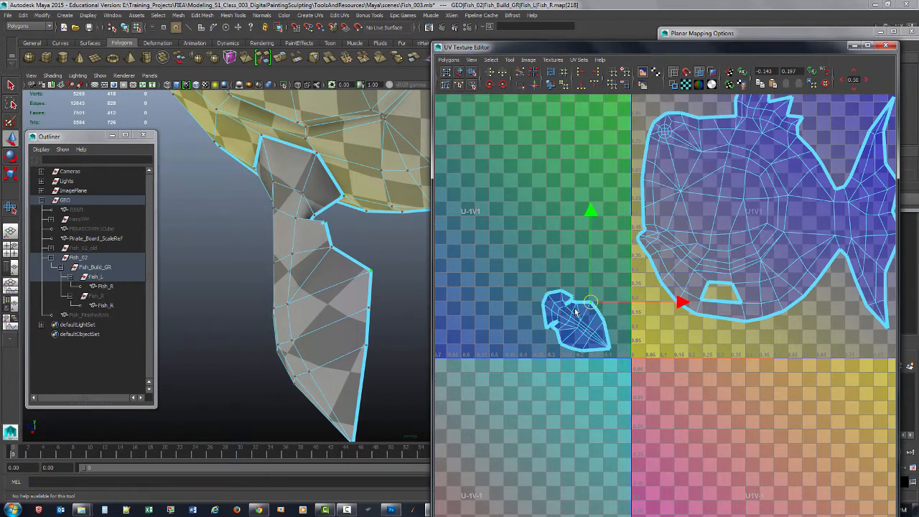
shift+click(601, 313)
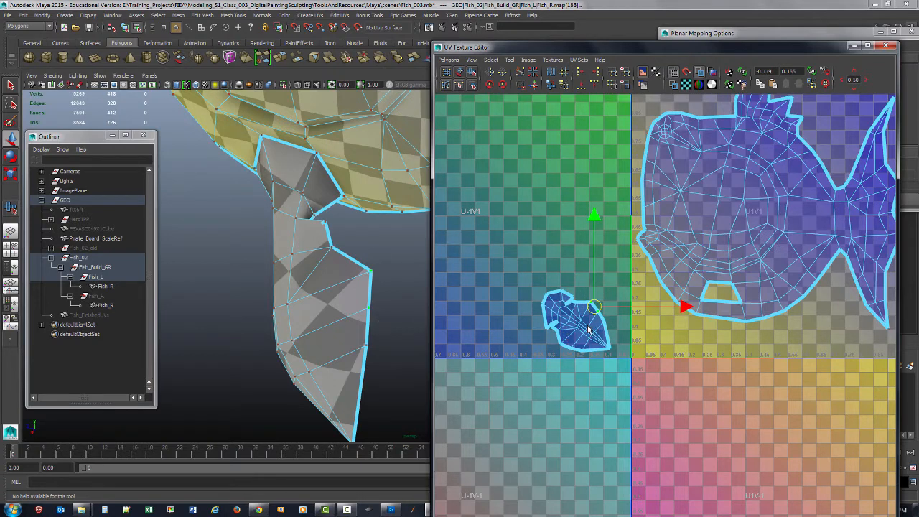
click(589, 329)
alt+right_drag(559, 329, 711, 384)
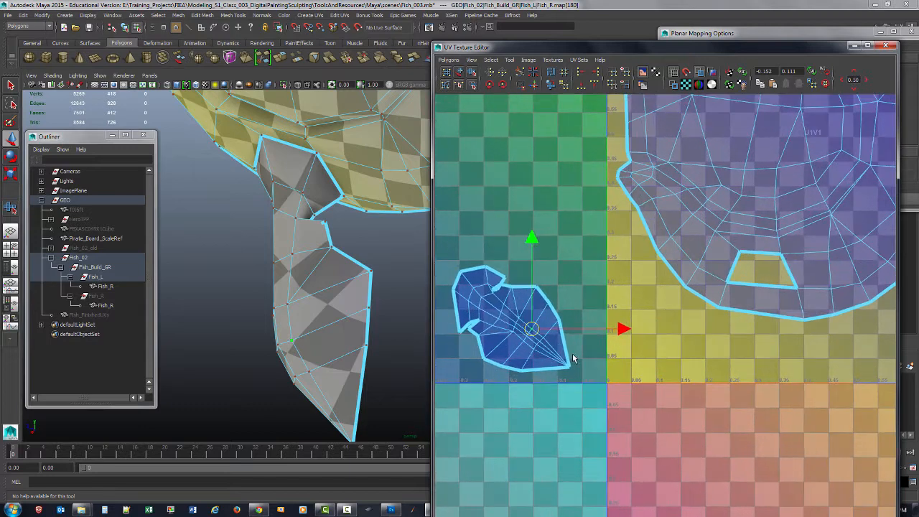
alt+middle_drag(572, 359, 681, 368)
alt+right_drag(593, 338, 643, 344)
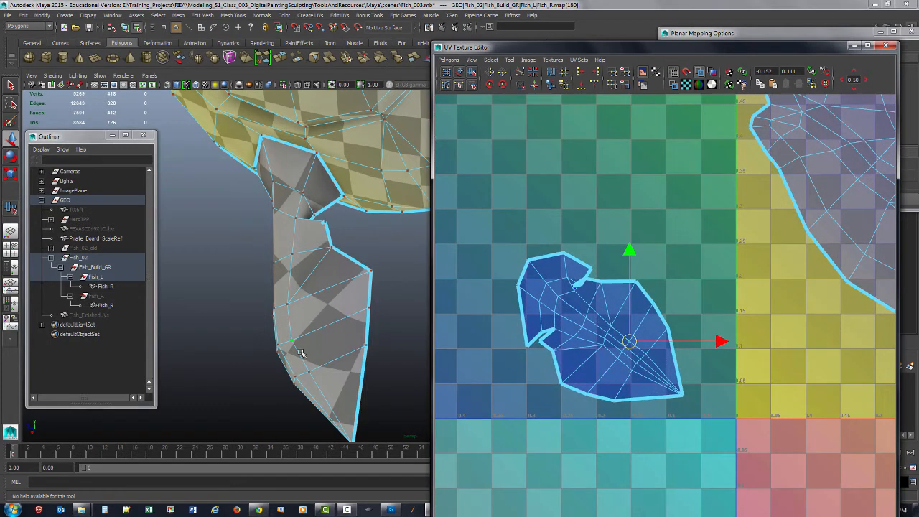
click(308, 371)
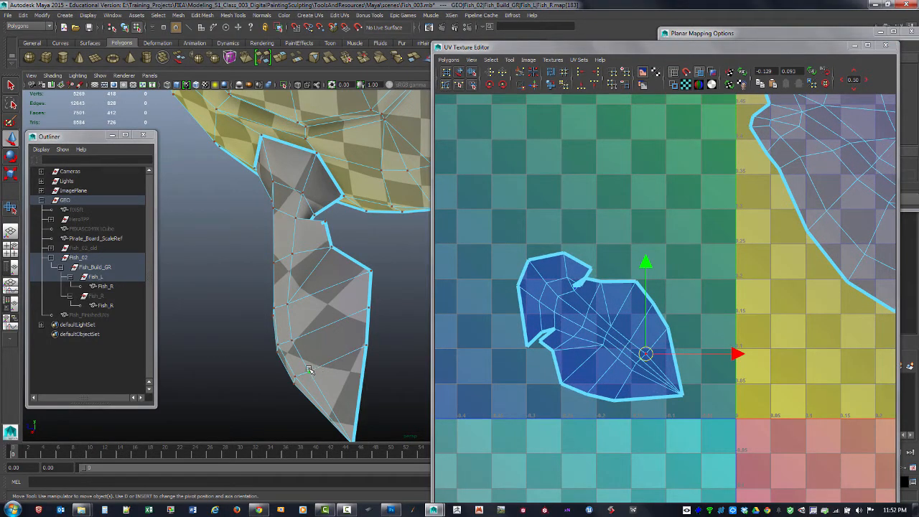
click(629, 342)
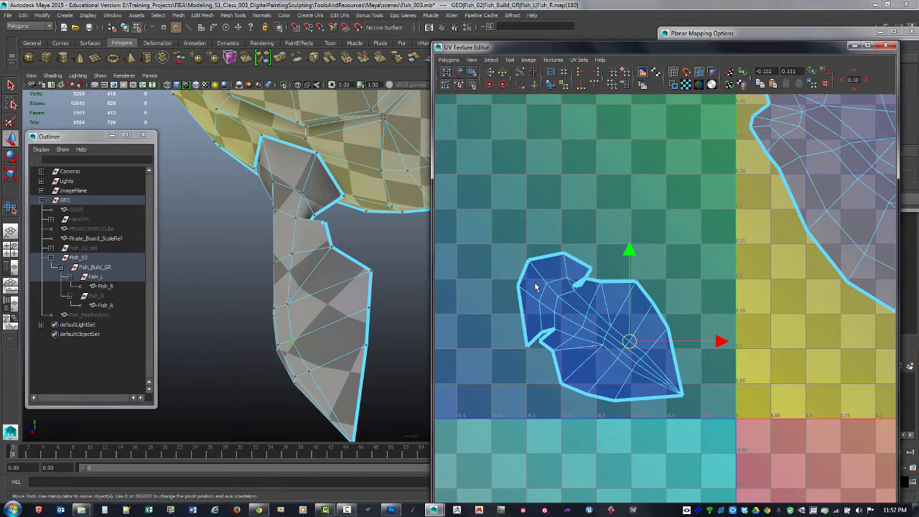
- Move the folded UVs in the fin shell's upper notch apart and shift the adjacent corner UV slightly down
alt+right_drag(554, 296, 722, 367)
alt+middle_drag(560, 289, 656, 317)
alt+right_drag(625, 325, 727, 356)
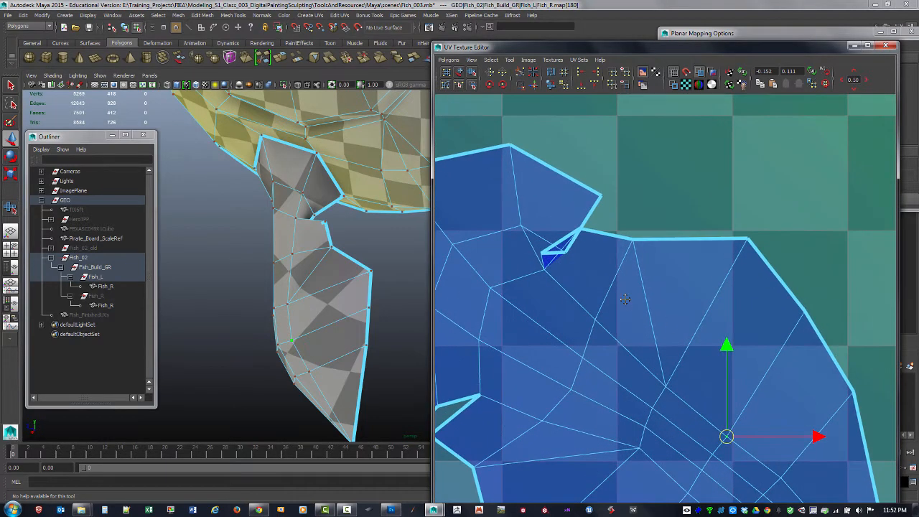
alt+right_drag(625, 299, 553, 269)
alt+middle_drag(519, 258, 606, 284)
alt+right_drag(607, 284, 693, 285)
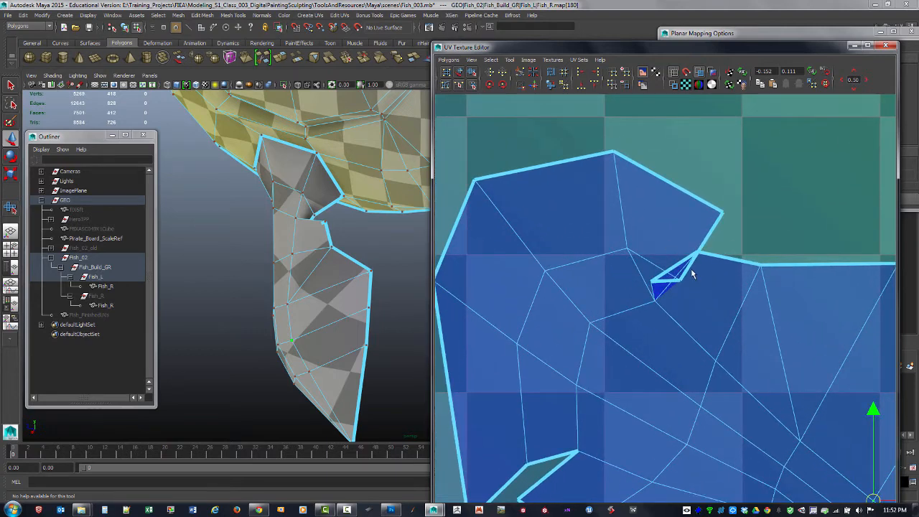
click(682, 280)
drag(681, 280, 660, 232)
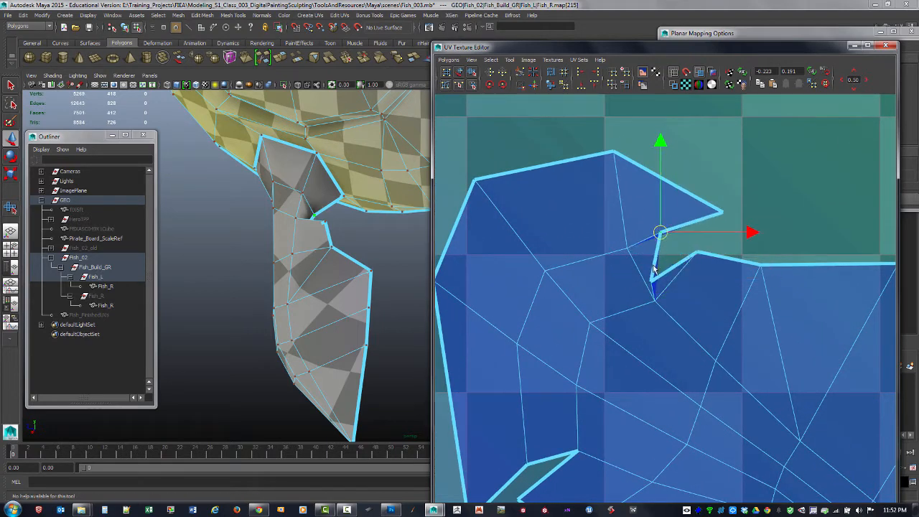
click(655, 282)
drag(655, 283, 660, 273)
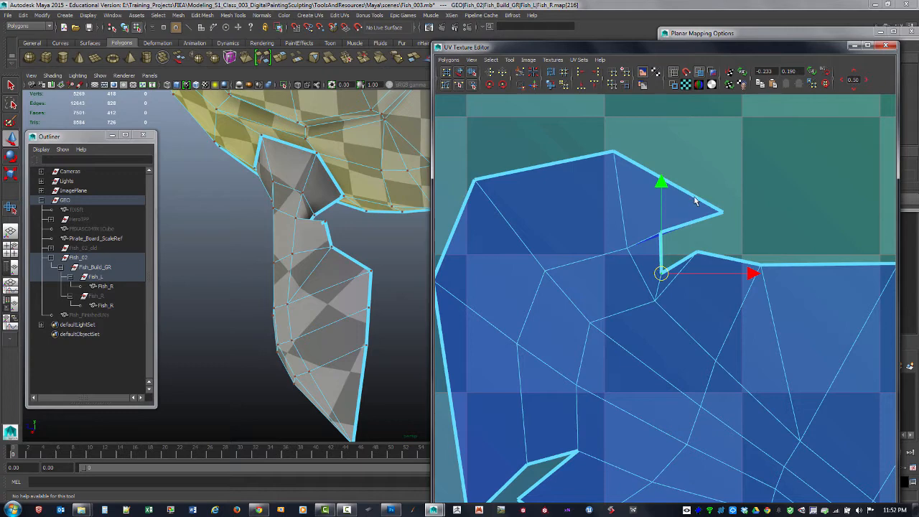
click(724, 213)
mouse_move(724, 213)
mouse_down()
mouse_move(706, 183)
mouse_move(721, 225)
mouse_up()
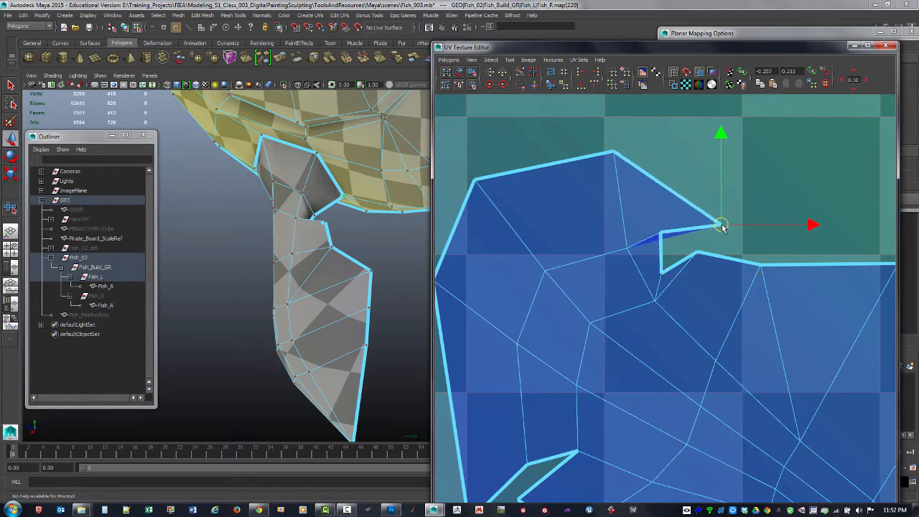
- Nudge the upper notch's inner UV upward and toggle the shaded UV display off and on to examine the overlap
click(658, 228)
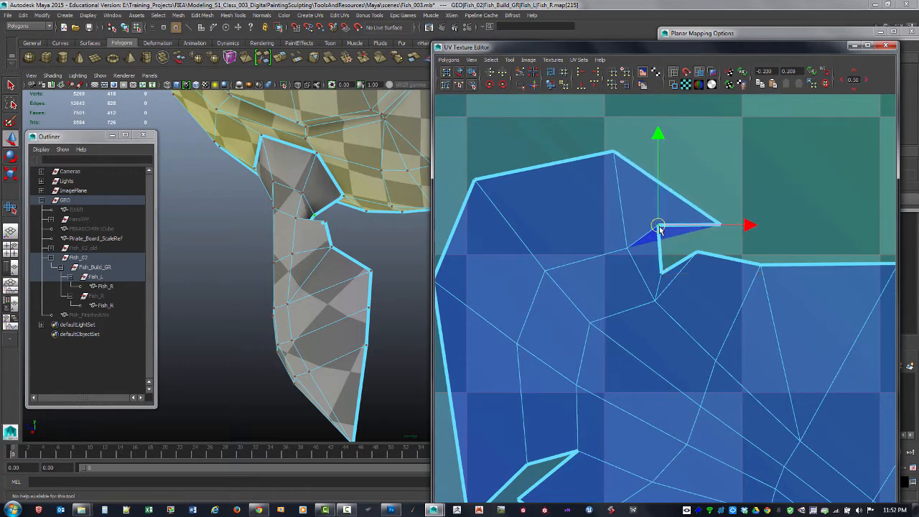
click(700, 74)
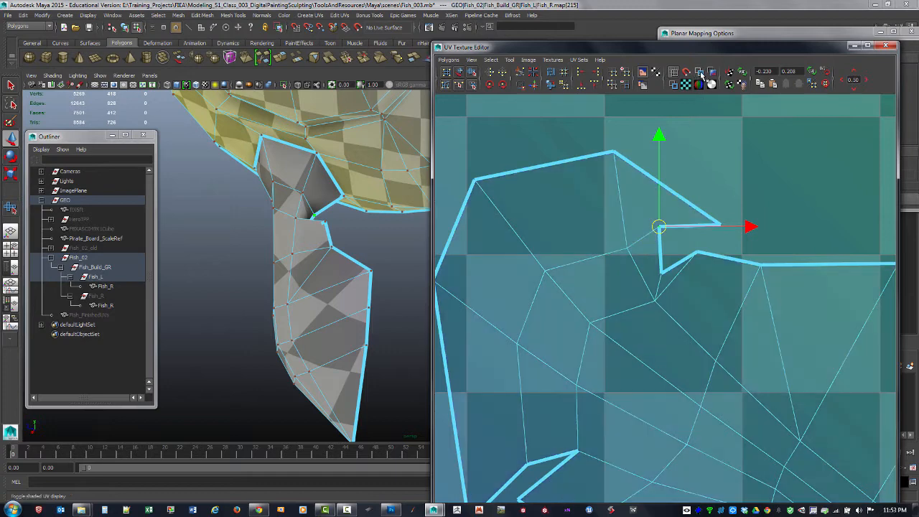
click(700, 74)
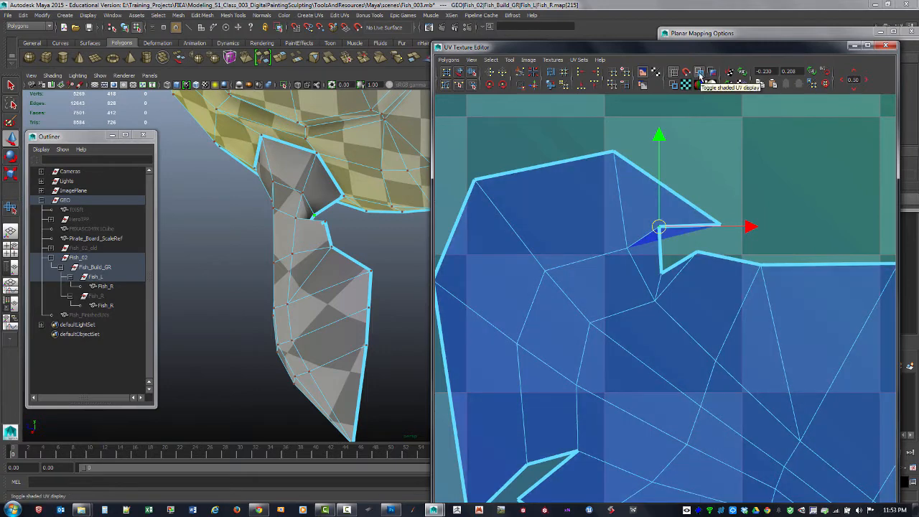
- Reposition the UVs along the fin shell's upper notch to clear the overlapping faces and open the gap
drag(660, 230, 706, 265)
drag(699, 252, 667, 288)
drag(663, 275, 676, 269)
alt+right_drag(774, 240, 644, 227)
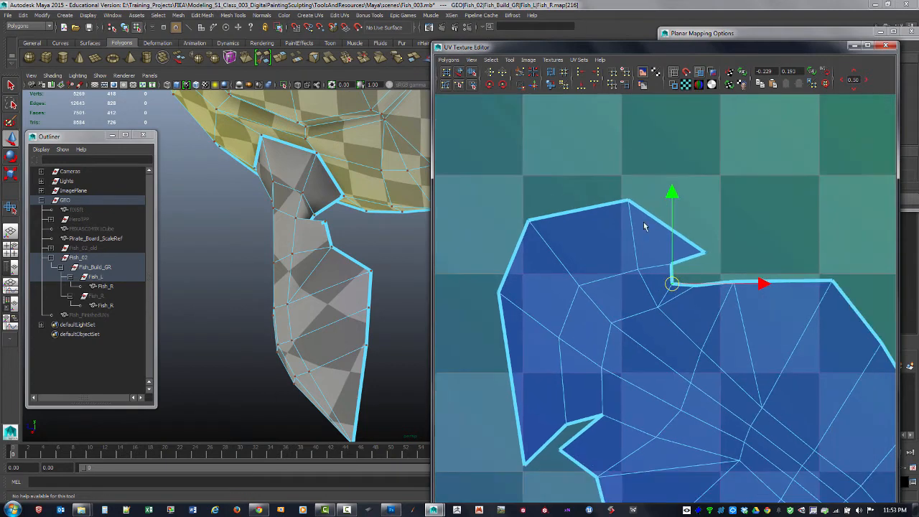
- Move the corner UV and its neighbouring border UV outward to widen the fin shell's lower notch
alt+middle_drag(682, 278, 679, 239)
alt+middle_drag(584, 362, 645, 283)
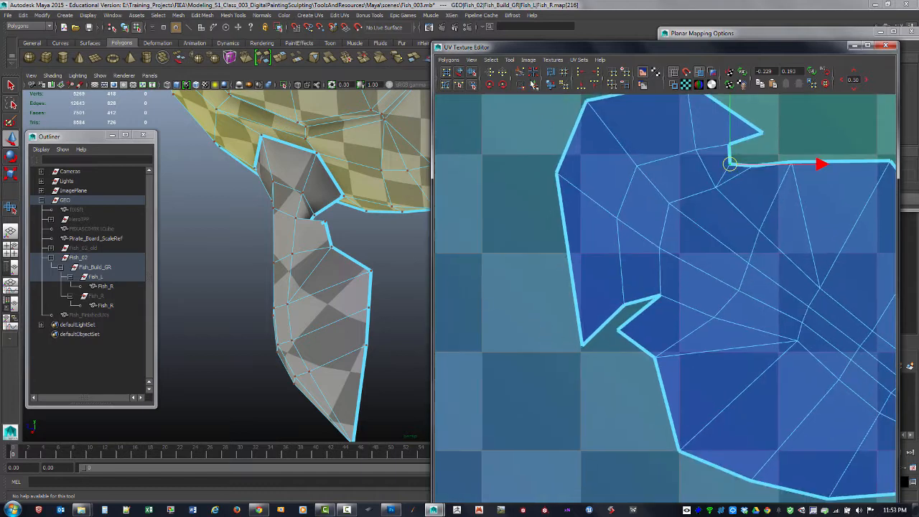
mouse_move(558, 327)
mouse_down()
mouse_move(595, 353)
mouse_move(553, 331)
mouse_up()
drag(528, 130, 550, 200)
mouse_move(616, 292)
mouse_down()
mouse_move(633, 316)
mouse_move(615, 305)
mouse_up()
alt+middle_drag(739, 199, 659, 300)
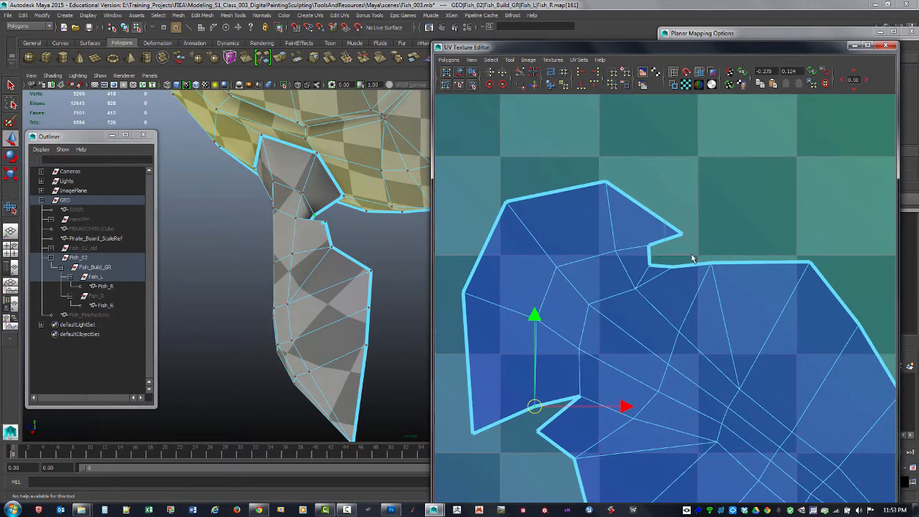
- Spread the upper notch's inner UVs and pull its corner UV farther outward, checking the matching seam at the fin's base
drag(692, 255, 693, 256)
drag(683, 234, 701, 218)
drag(640, 237, 658, 267)
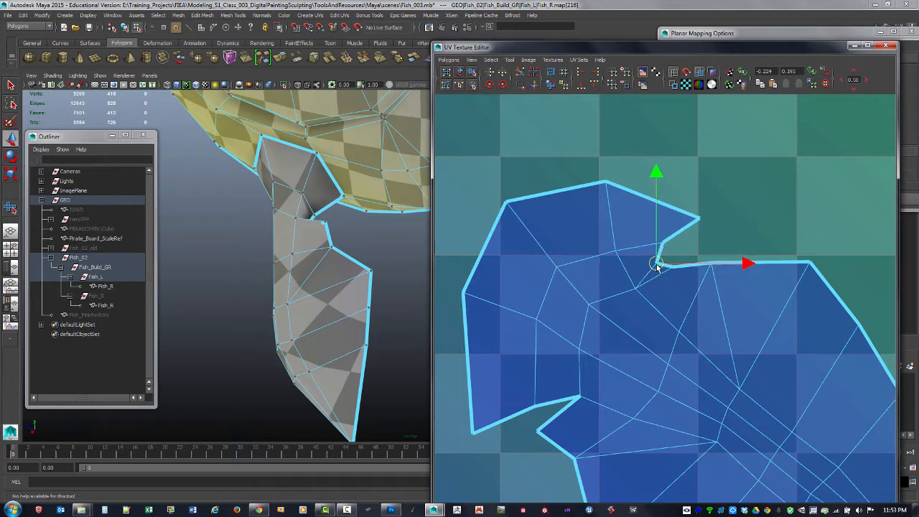
alt+drag(324, 283, 334, 226)
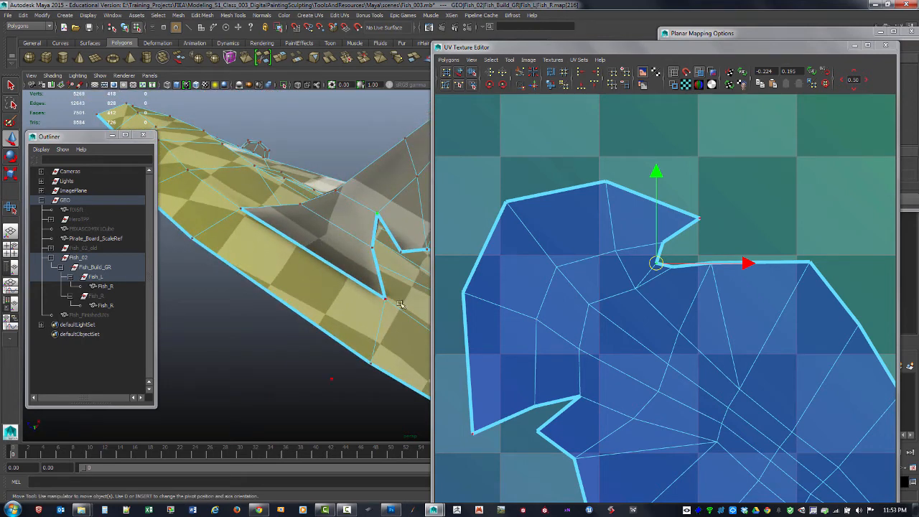
click(703, 219)
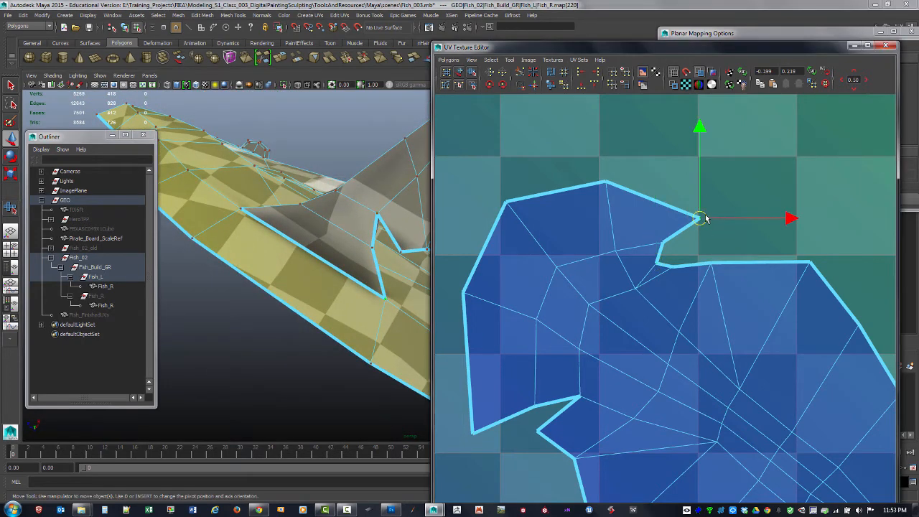
drag(700, 218, 721, 218)
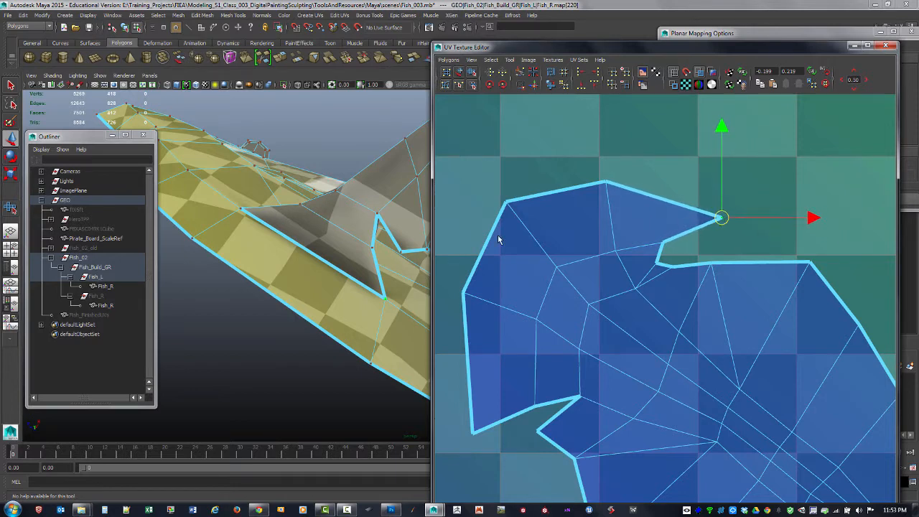
- Pull the fin shell's lower notch corner UV farther outward and nudge the neighbouring border UV to open the gap
click(473, 433)
mouse_move(473, 432)
mouse_down()
mouse_move(463, 411)
mouse_move(486, 437)
mouse_move(485, 446)
mouse_move(469, 441)
mouse_move(479, 447)
mouse_up()
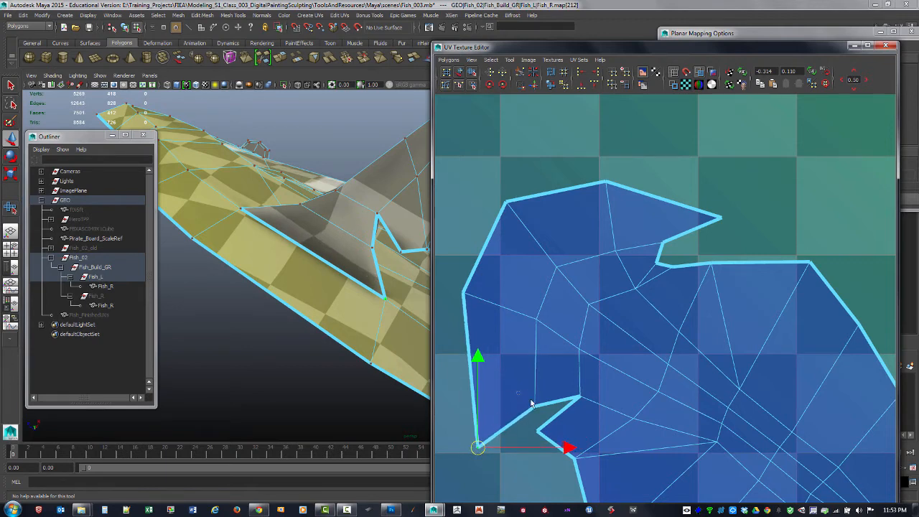
click(531, 403)
mouse_move(531, 403)
mouse_down()
mouse_move(529, 396)
mouse_move(534, 406)
mouse_up()
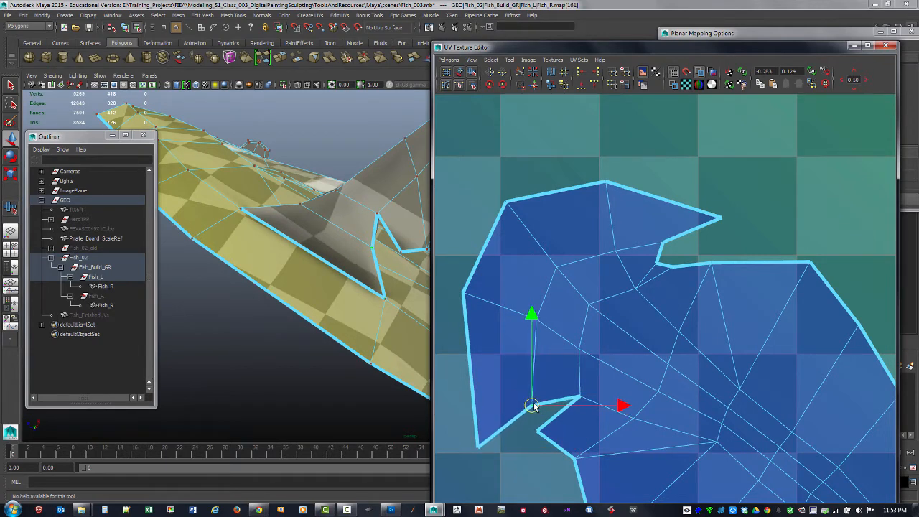
- Adjust the border UV beside the fin shell's upper notch, checking the matching vertex on the fin's edge
alt+drag(348, 303, 372, 271)
alt+middle_drag(372, 271, 365, 256)
alt+right_drag(731, 320, 707, 288)
drag(691, 278, 704, 285)
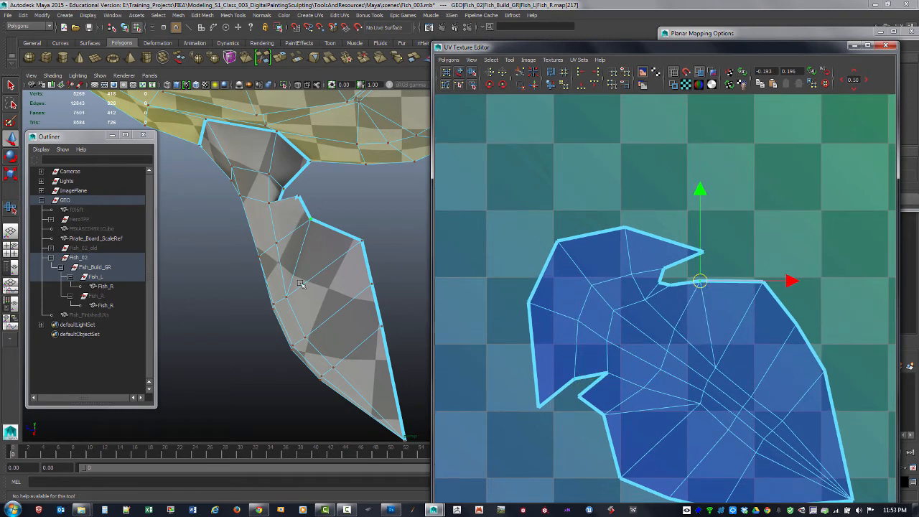
alt+drag(341, 355, 347, 278)
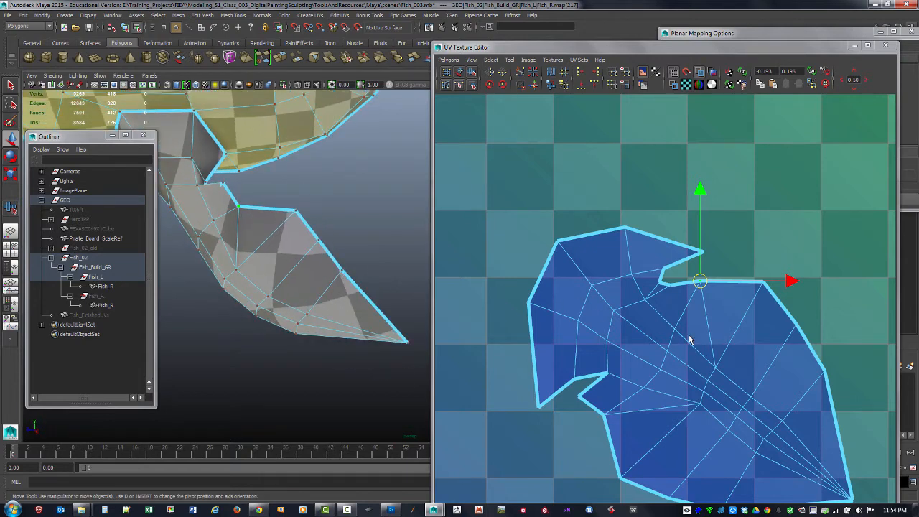
- Review the full UV layout, turn off the checkered tile display and clear the UV selection
alt+right_drag(776, 328, 733, 284)
alt+middle_drag(815, 250, 738, 338)
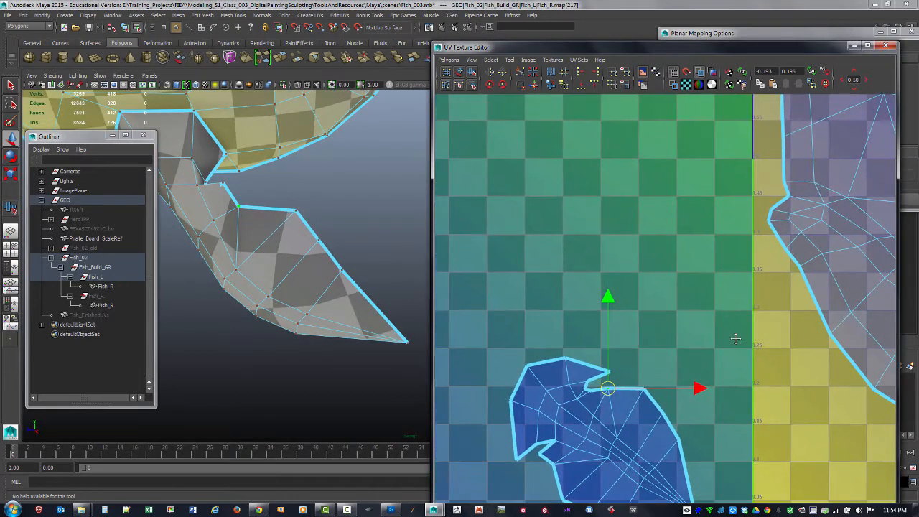
alt+right_drag(738, 338, 638, 278)
mouse_move(823, 182)
alt+middle_down()
mouse_move(767, 183)
mouse_move(745, 204)
mouse_move(706, 204)
alt+middle_up()
alt+middle_drag(779, 226, 739, 222)
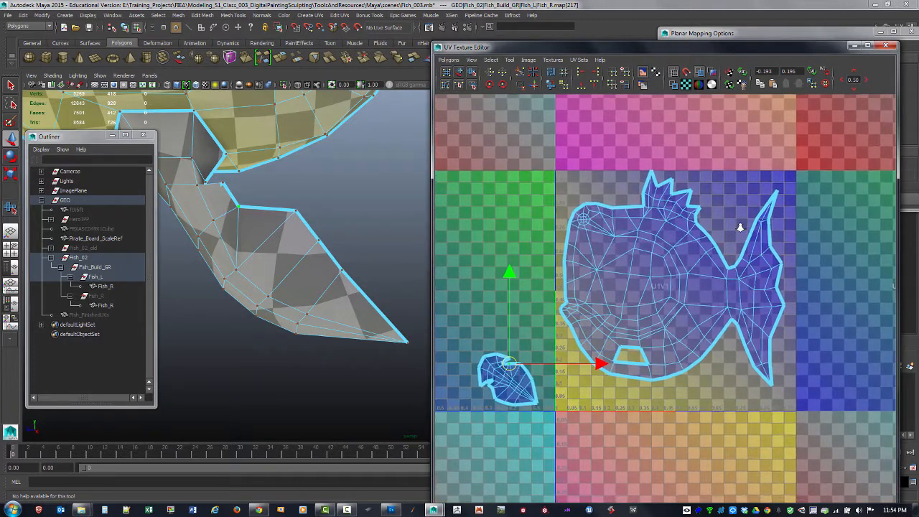
alt+right_drag(739, 222, 707, 233)
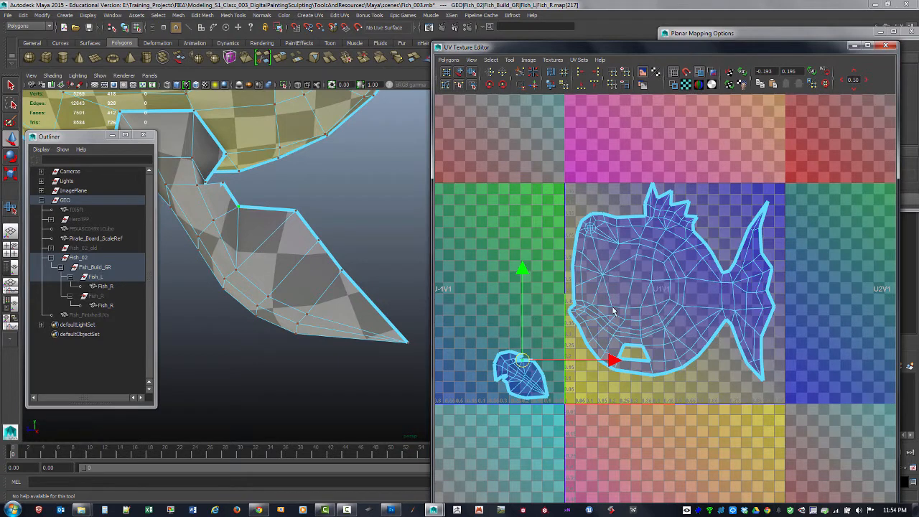
click(686, 84)
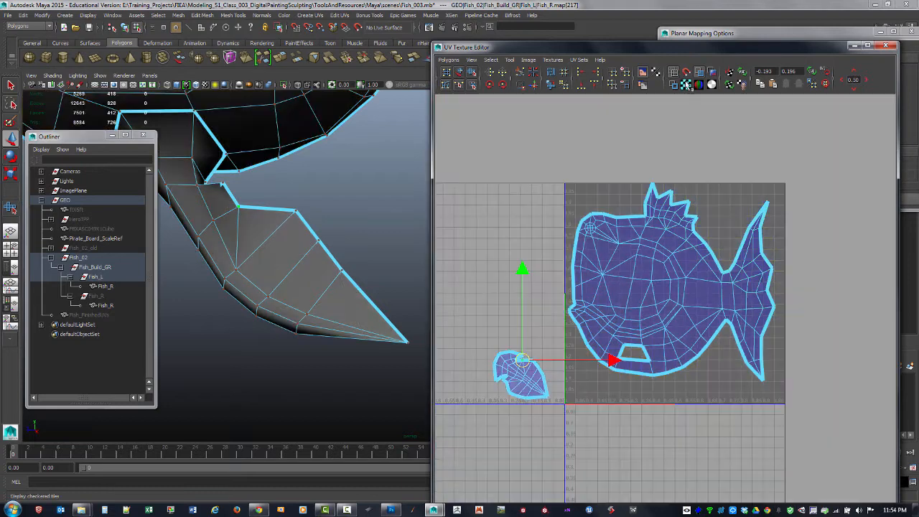
click(541, 246)
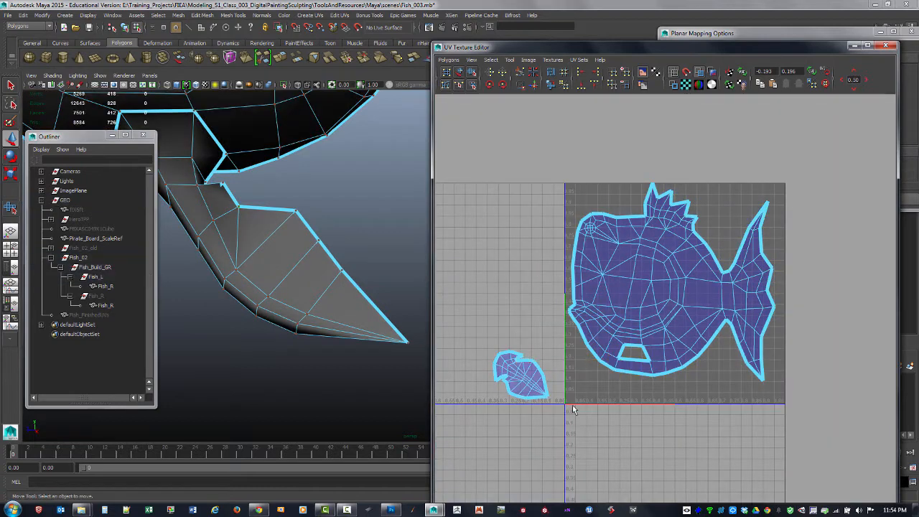
- Move the fin's UV shell inside the 0–1 UV space, into the gap between the belly and the lower tail
right_drag(506, 365, 524, 359)
drag(479, 338, 521, 390)
drag(555, 418, 731, 384)
click(459, 74)
click(560, 398)
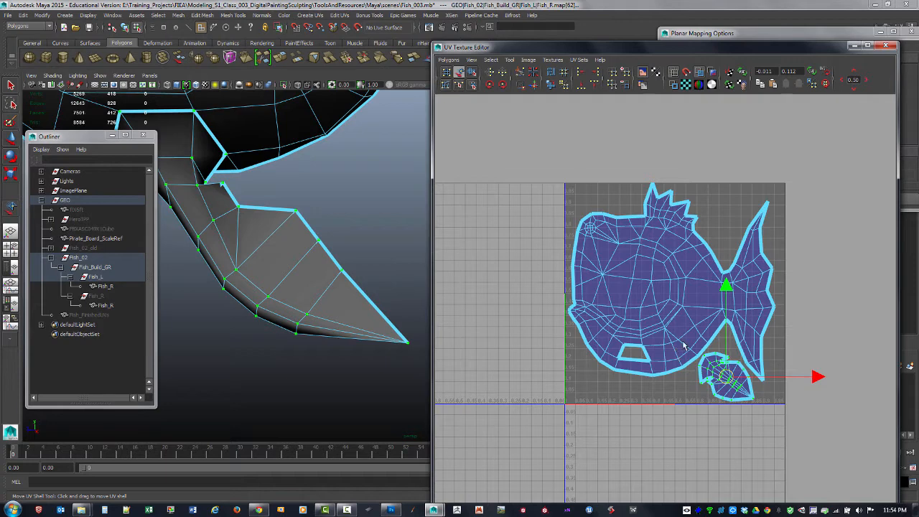
- Scale the fin's UV shell up slightly so it fills more of the gap beneath the tail
key(f)
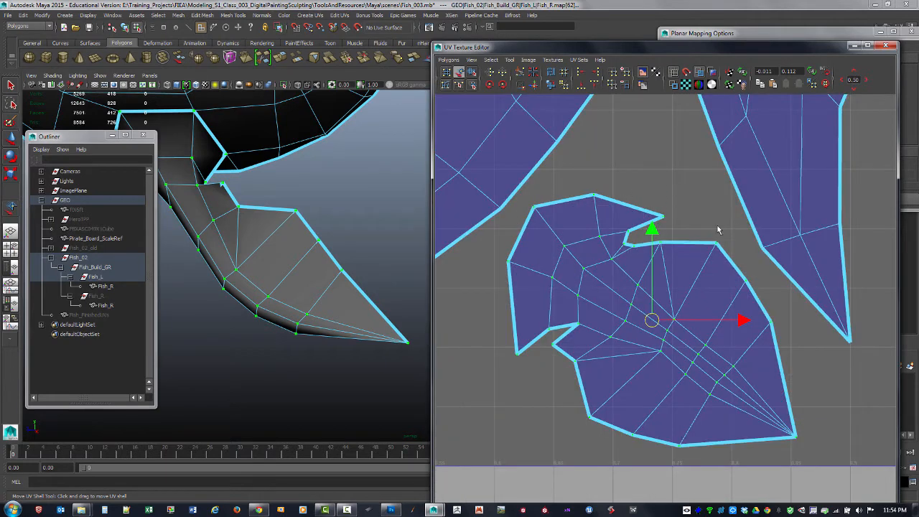
key(r)
mouse_move(657, 323)
mouse_down()
mouse_move(666, 324)
mouse_move(655, 320)
mouse_up()
key(w)
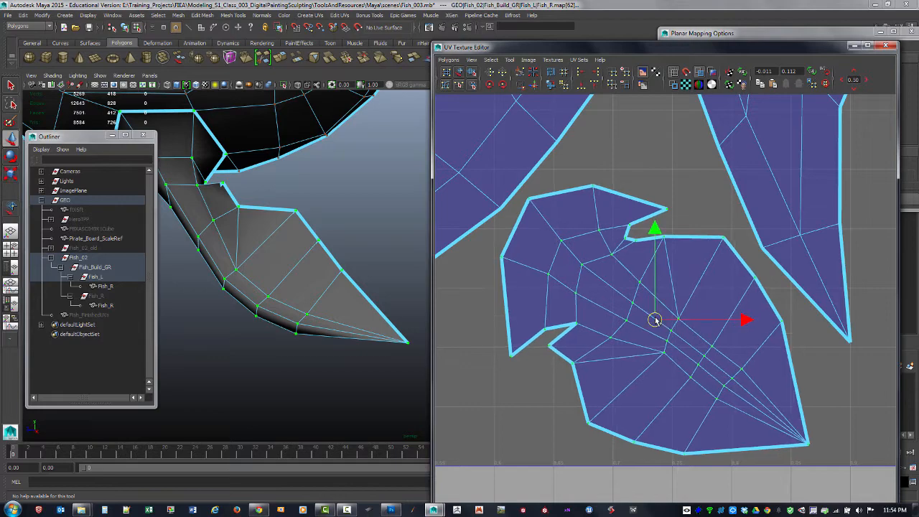
alt+right_drag(764, 302, 646, 272)
alt+middle_drag(646, 273, 686, 403)
alt+right_drag(686, 402, 409, 260)
alt+middle_drag(533, 265, 587, 311)
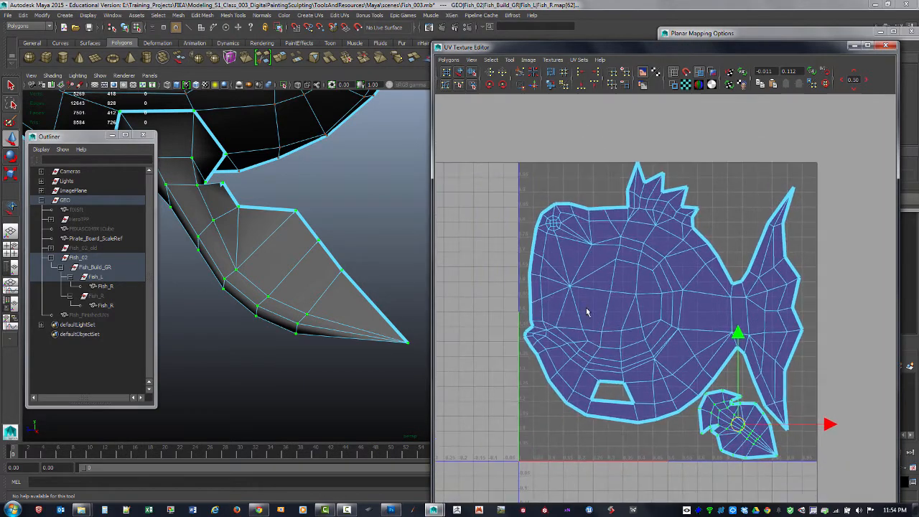
- Compare the fish model's body and fin with their shells in the complete UV layout
alt+middle_drag(355, 224, 379, 292)
alt+right_drag(379, 292, 287, 262)
mouse_move(287, 262)
alt+mouse_down()
mouse_move(261, 277)
mouse_move(284, 273)
alt+mouse_up()
alt+drag(373, 268, 304, 265)
alt+right_drag(304, 265, 352, 265)
alt+drag(352, 265, 377, 265)
alt+middle_drag(378, 265, 334, 269)
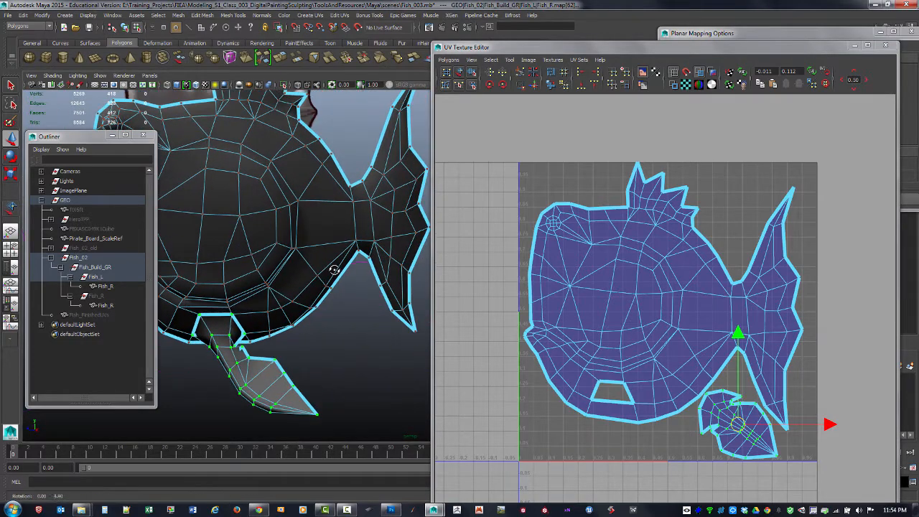
alt+right_drag(717, 339, 691, 350)
alt+middle_drag(691, 350, 685, 326)
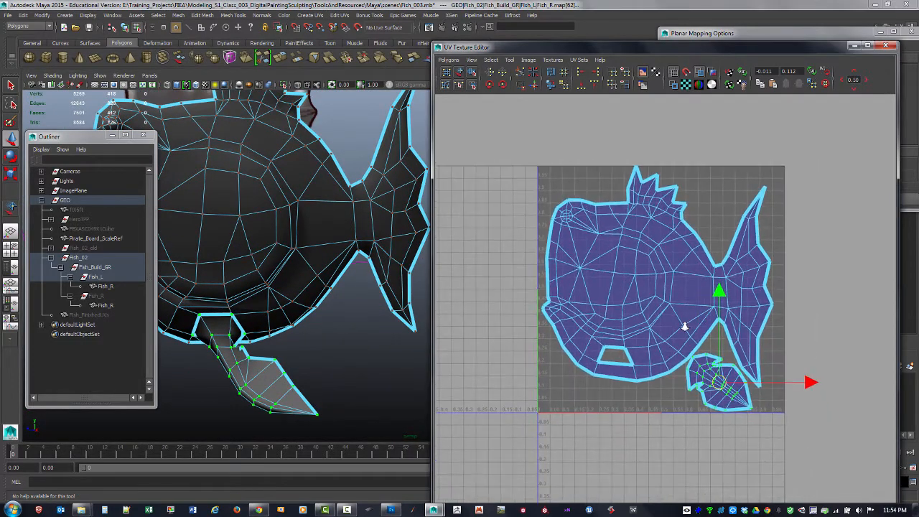
alt+right_drag(685, 326, 689, 348)
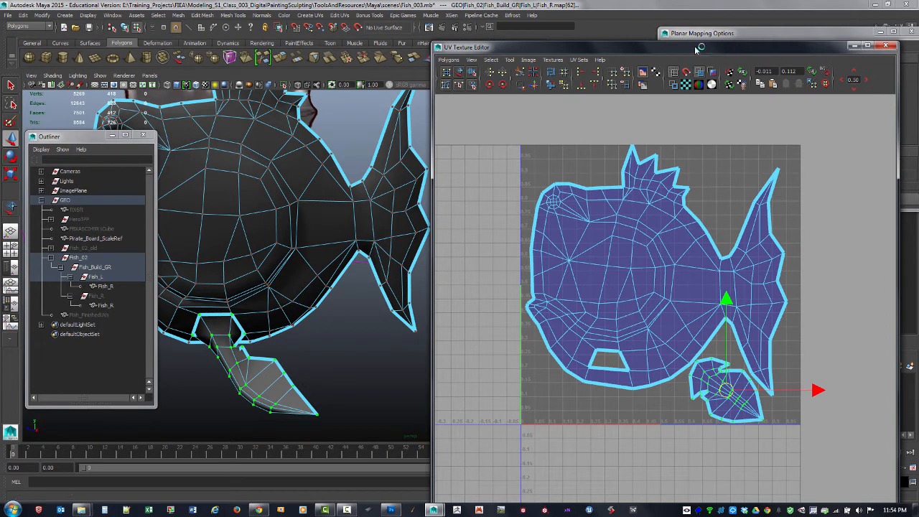
- Return to object selection and unhide the Fish_R group holding the fish's other half
drag(662, 41, 650, 27)
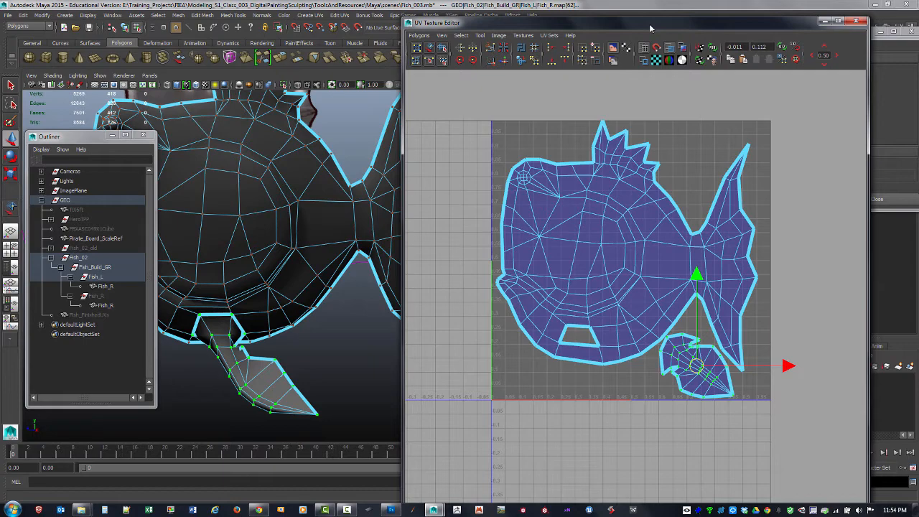
alt+right_drag(364, 232, 261, 213)
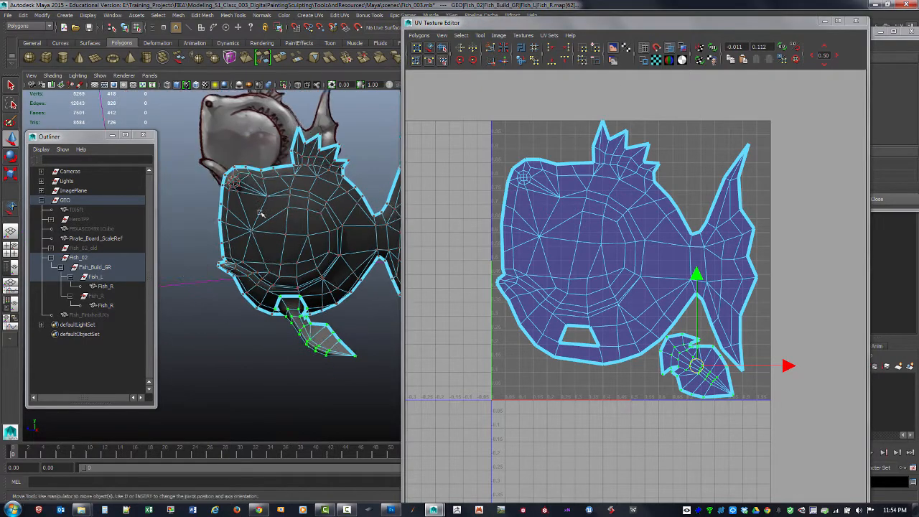
alt+drag(257, 214, 289, 223)
key(F8)
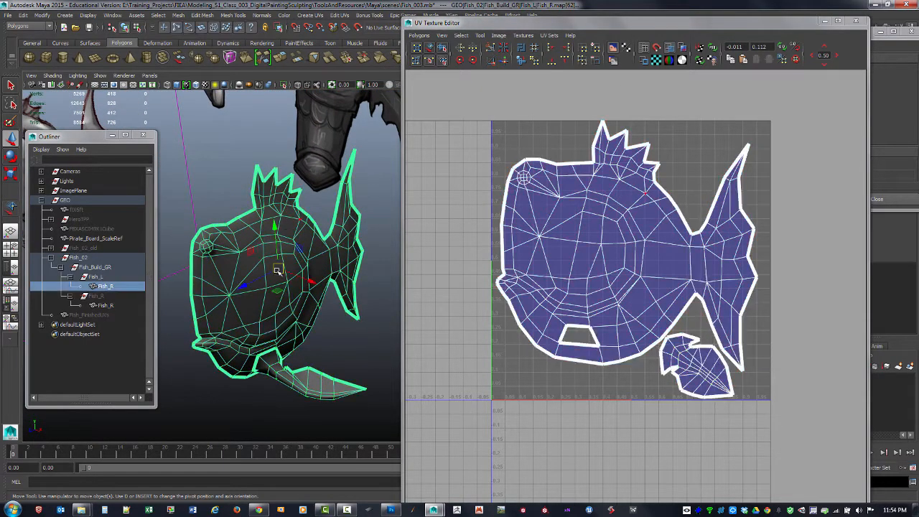
click(181, 324)
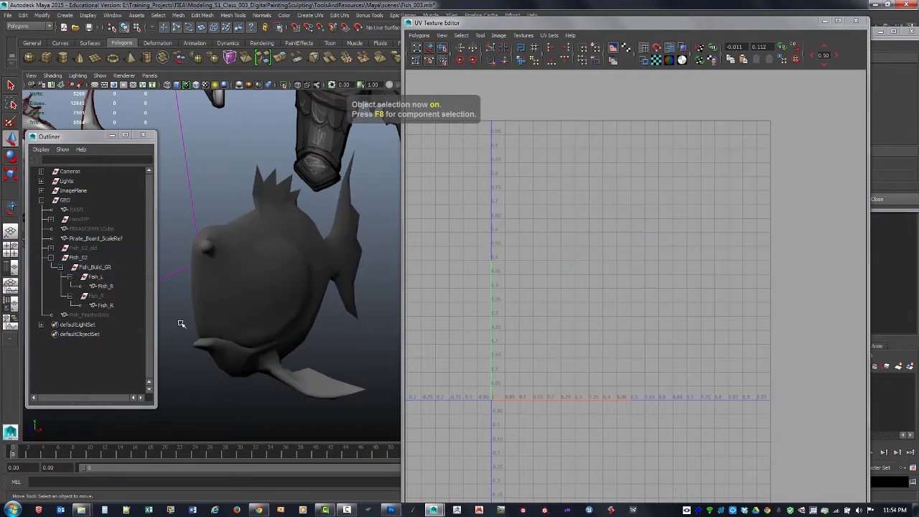
click(100, 298)
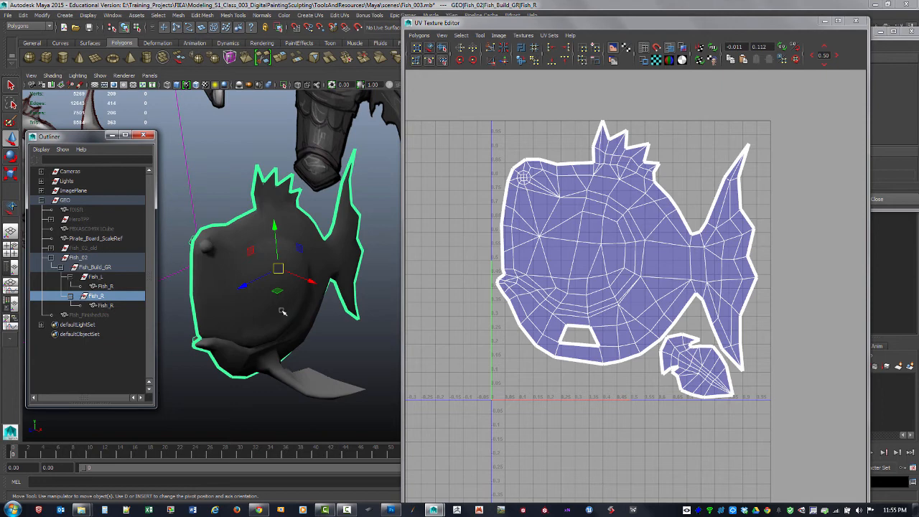
- Duplicate the unwrapped fish half under Fish_L and unparent the copy from its group
alt+drag(303, 335, 270, 346)
click(315, 337)
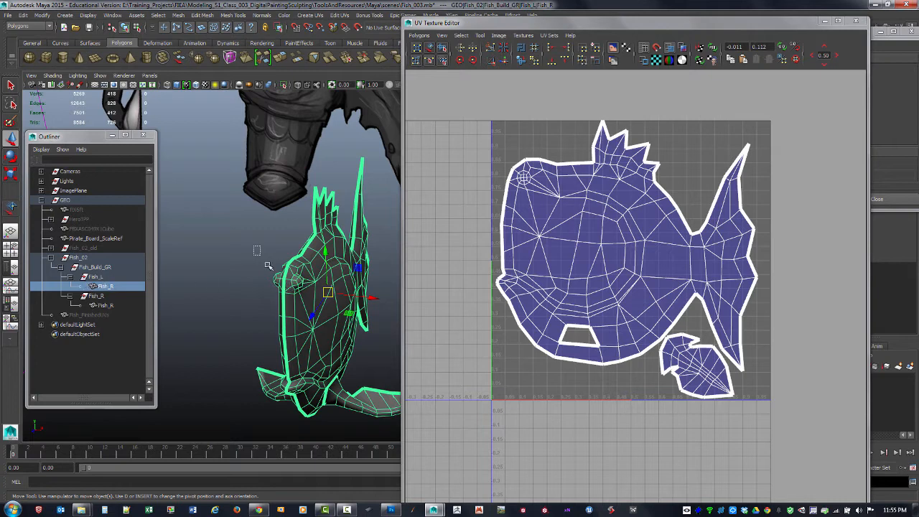
drag(255, 247, 300, 296)
key(ctrl+d)
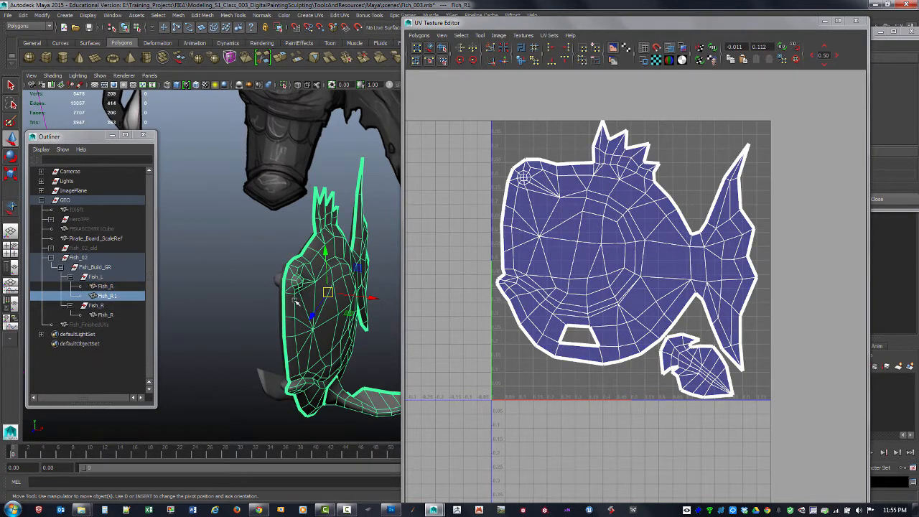
key(shift+p)
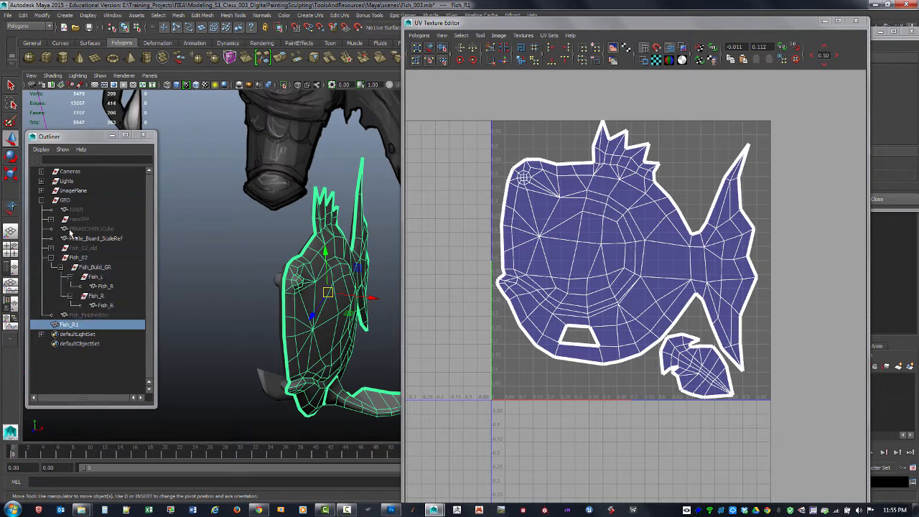
- Hide the GEO group and select the remaining Fish_R1 half
click(62, 200)
key(ctrl+h)
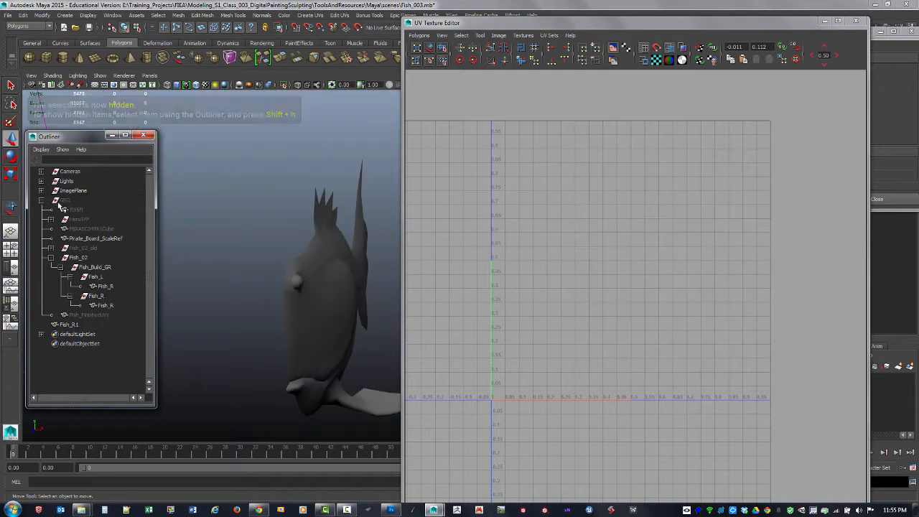
click(314, 359)
alt+drag(337, 367, 306, 338)
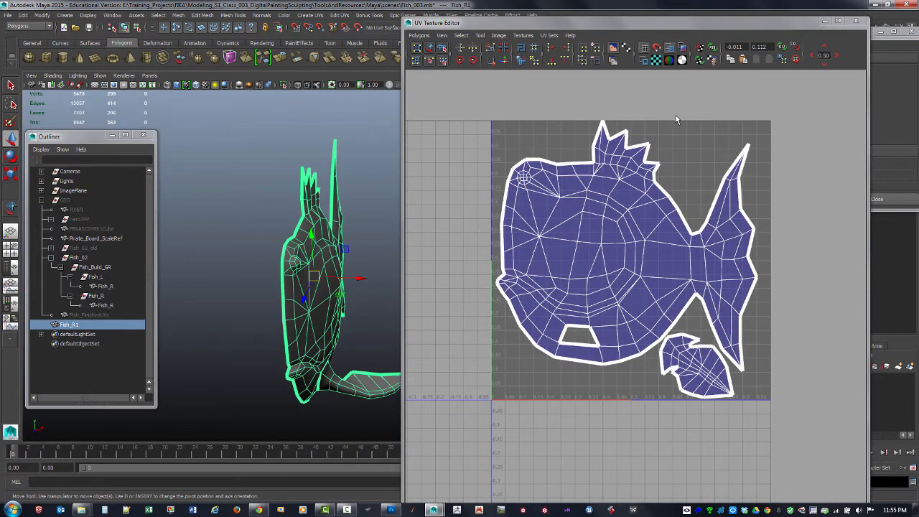
alt+drag(352, 206, 349, 207)
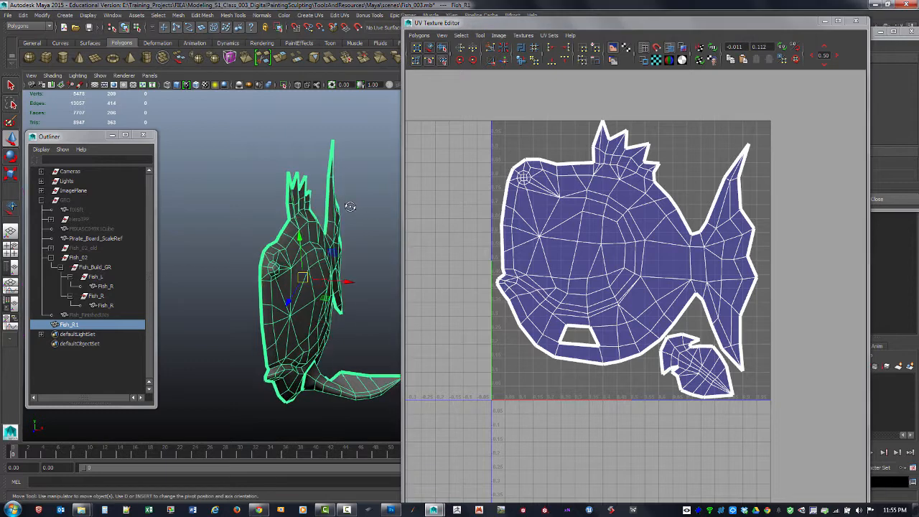
- Duplicate the Fish_R1 half, close the planar mapping options and set the copy's Scale X to -1
key(ctrl+d)
drag(660, 28, 636, 333)
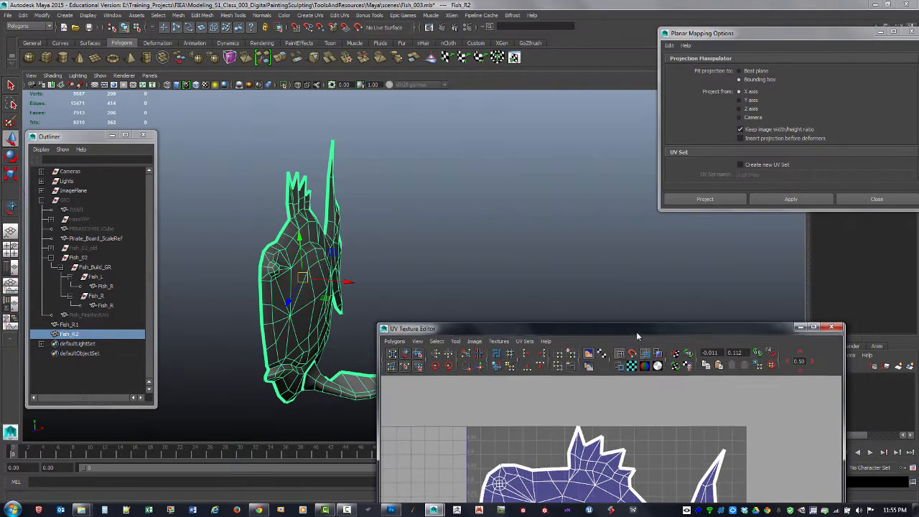
click(910, 32)
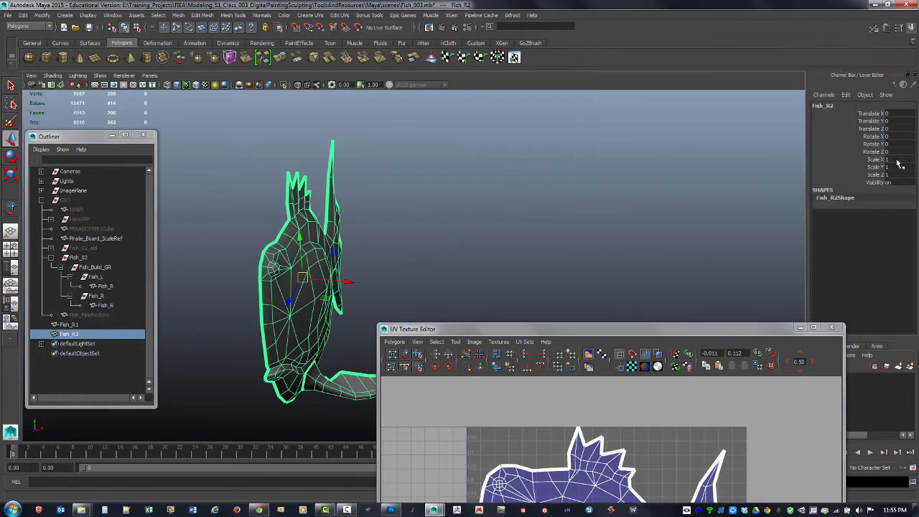
double_click(897, 160)
text(-1)
key(Return)
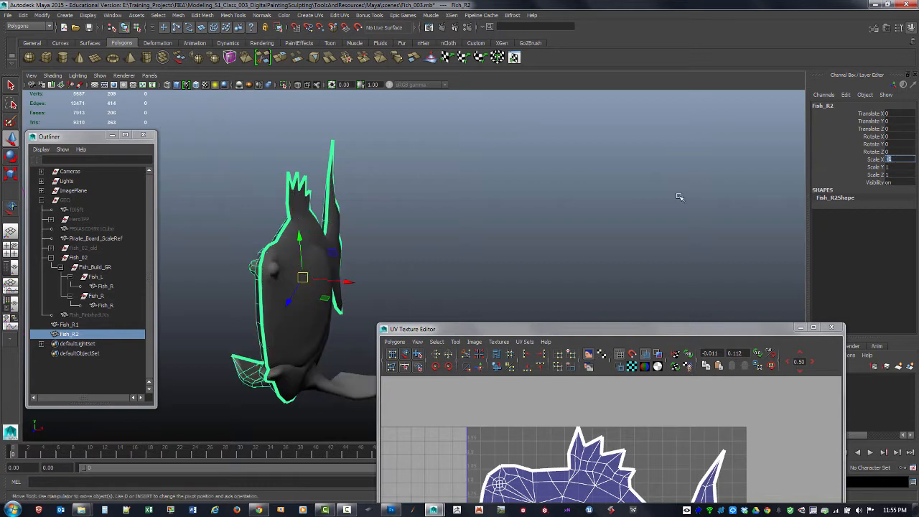
- Check the two halves from several sides and freeze the transformations of the mirrored half
click(468, 240)
alt+drag(468, 240, 421, 213)
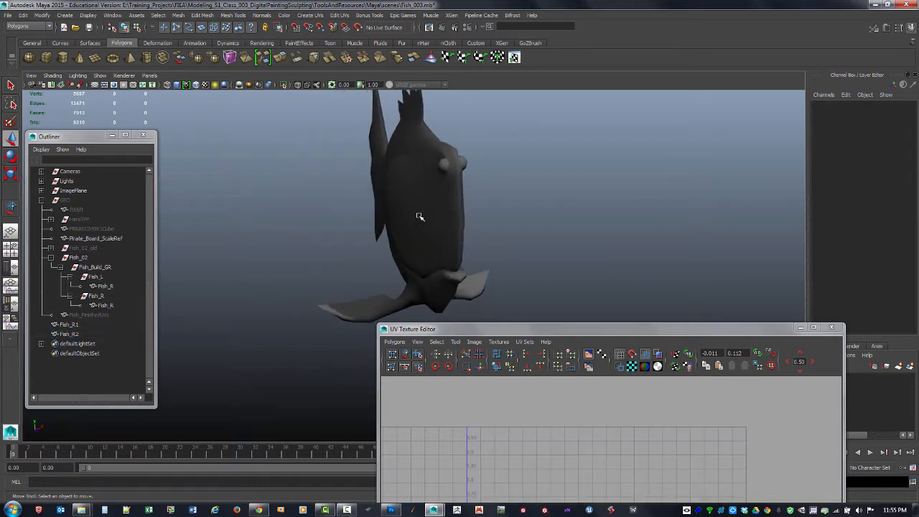
click(421, 213)
alt+drag(581, 254, 607, 262)
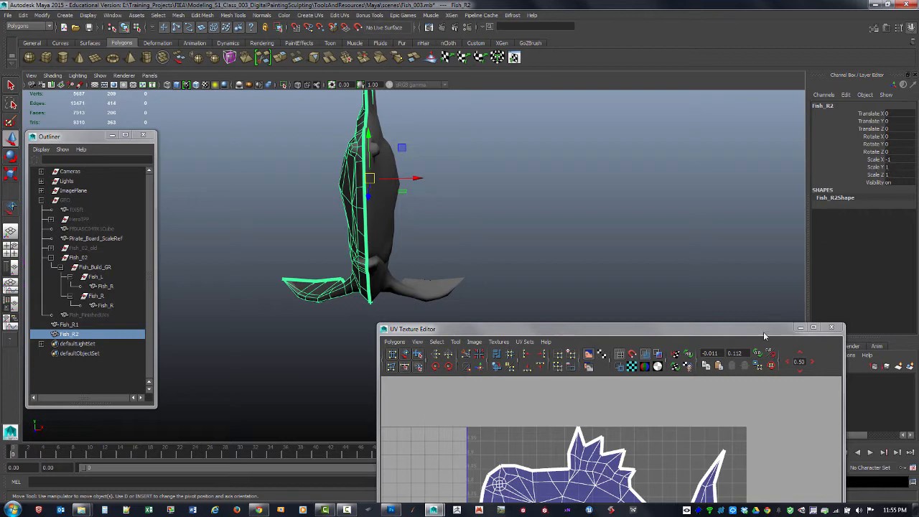
drag(764, 335, 757, 292)
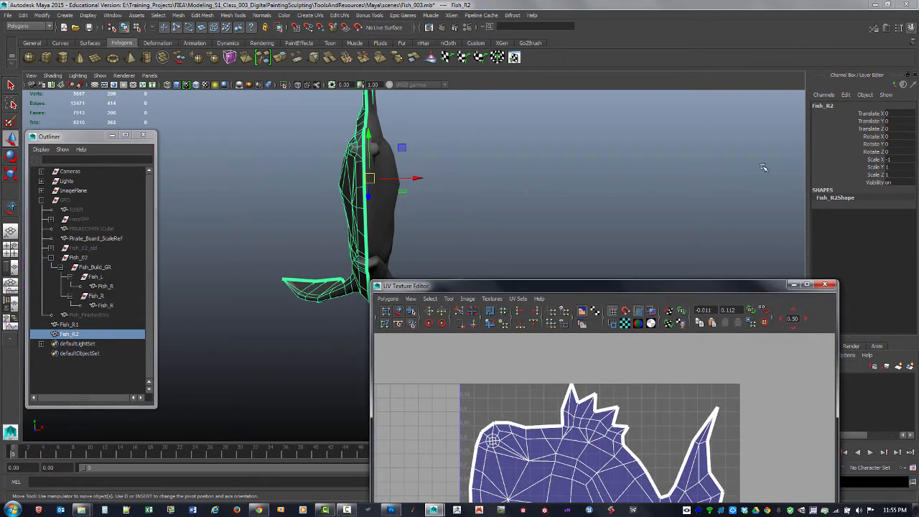
click(41, 16)
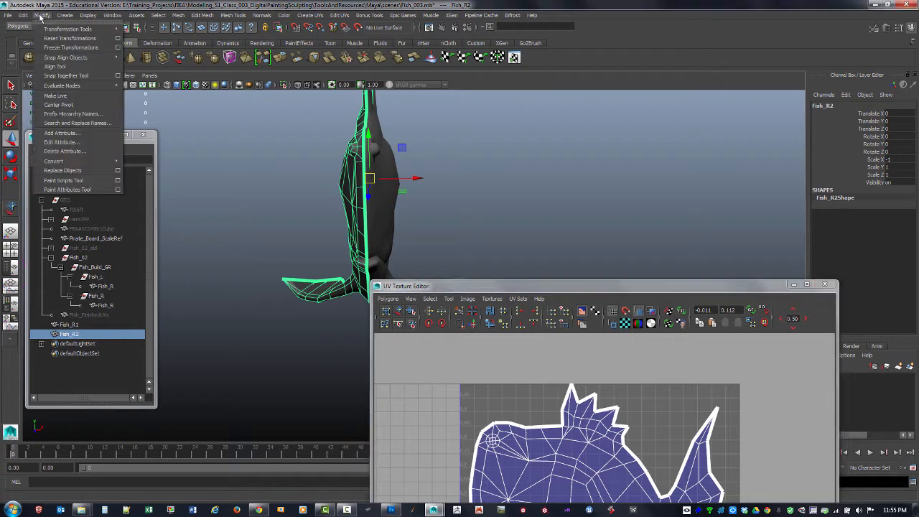
click(72, 47)
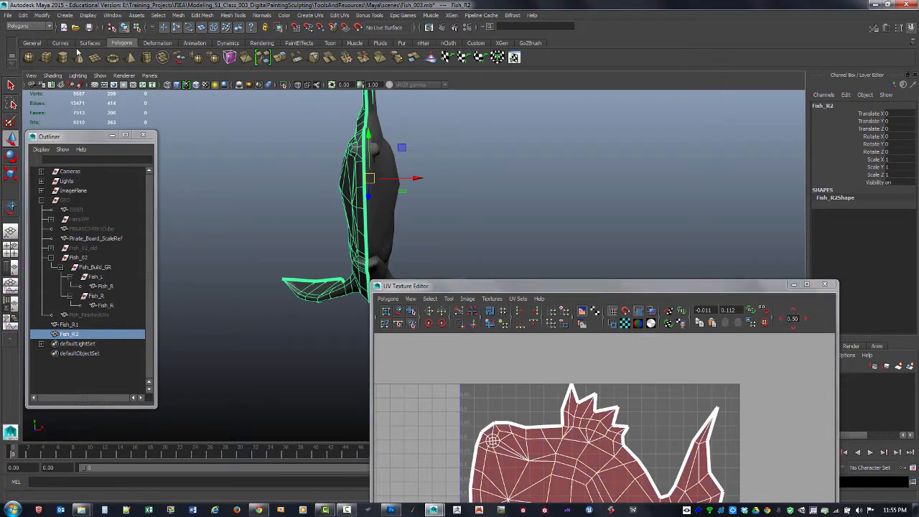
- Turn on the face normals display for all objects in the custom polygon display options and apply it to the fish halves
click(463, 269)
drag(467, 290, 540, 318)
click(339, 177)
alt+middle_drag(544, 277, 535, 233)
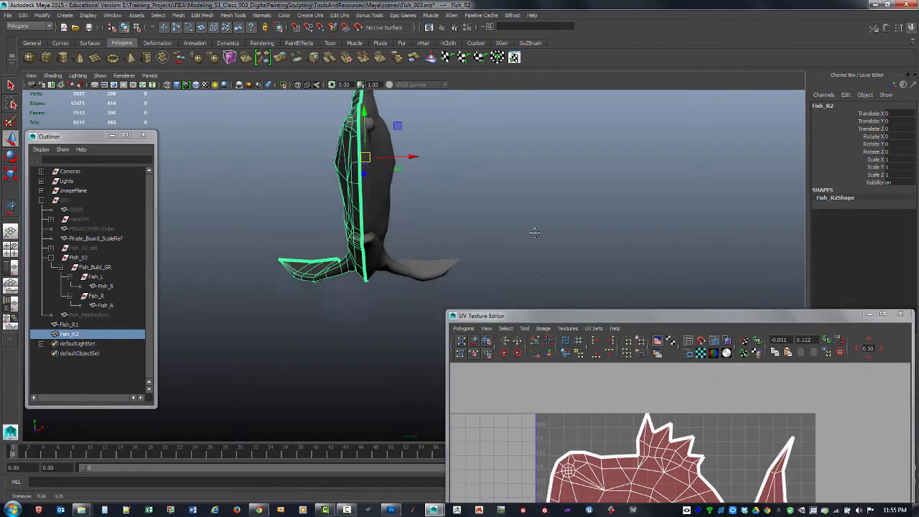
alt+drag(535, 233, 413, 221)
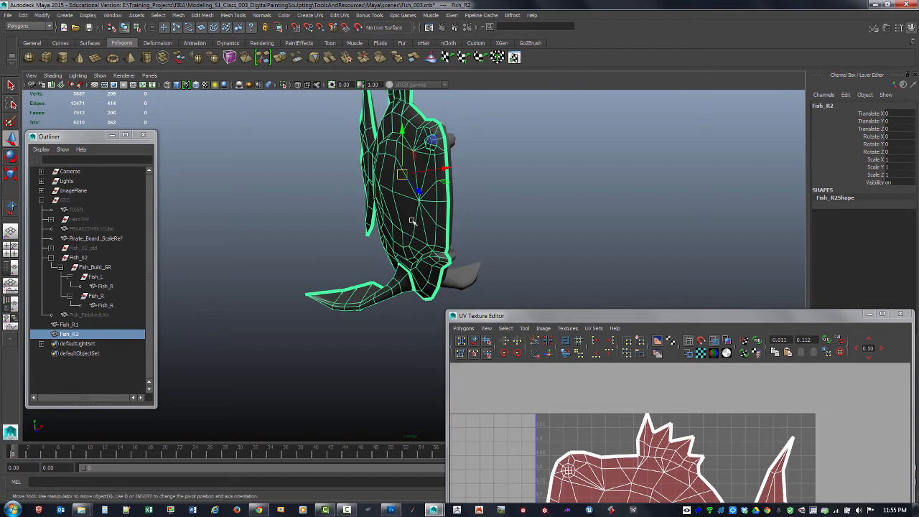
click(87, 15)
mouse_move(107, 123)
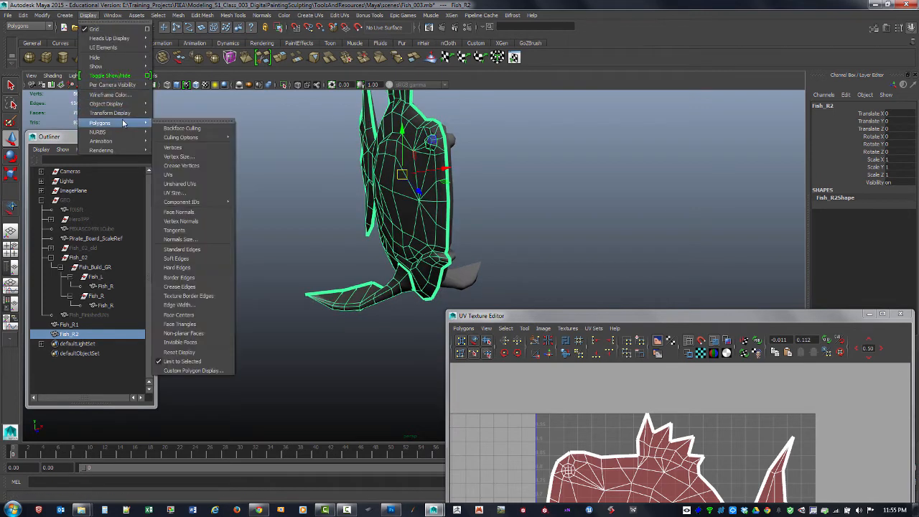
click(210, 372)
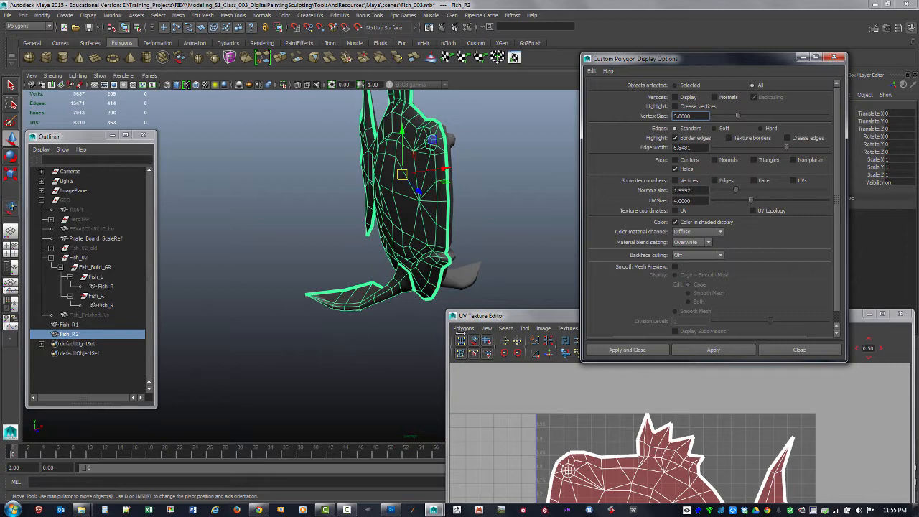
click(714, 159)
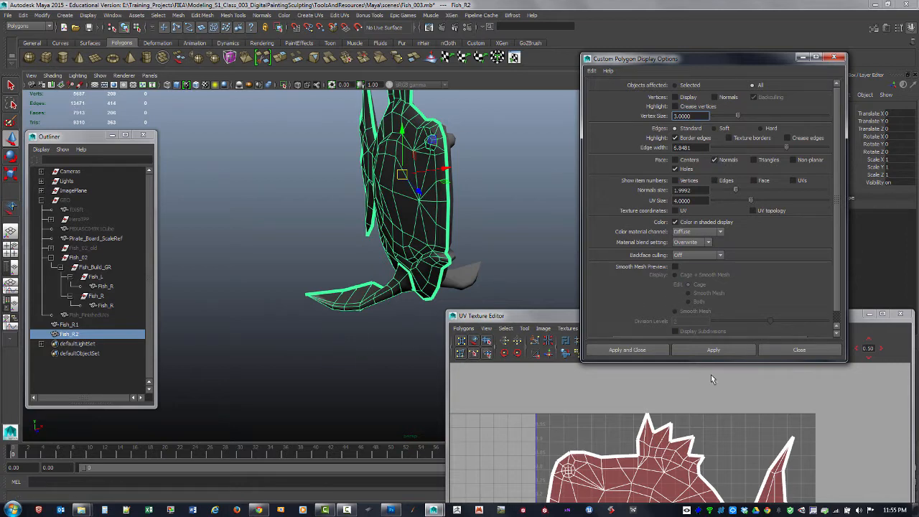
click(714, 349)
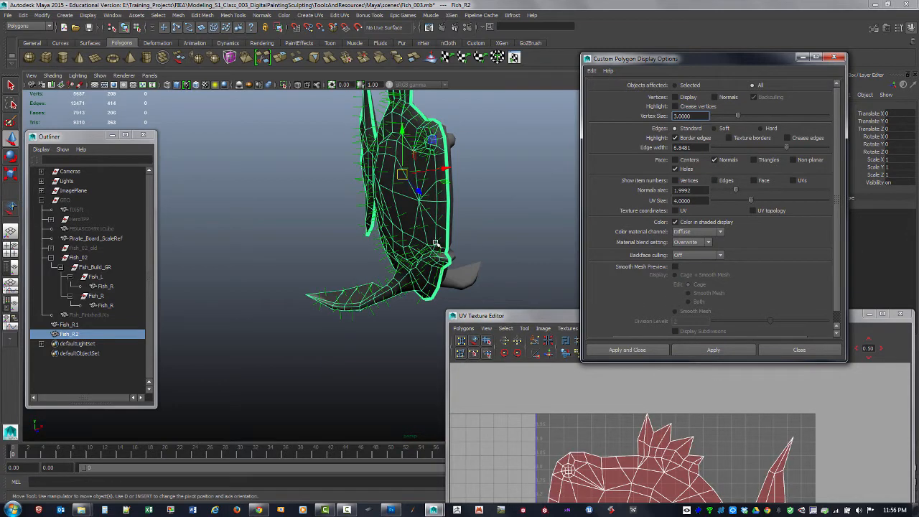
- Examine the face normals on the mirrored half Fish_R2 alongside its shaded UV layout
alt+drag(507, 245, 472, 252)
drag(508, 316, 513, 126)
alt+drag(300, 225, 246, 234)
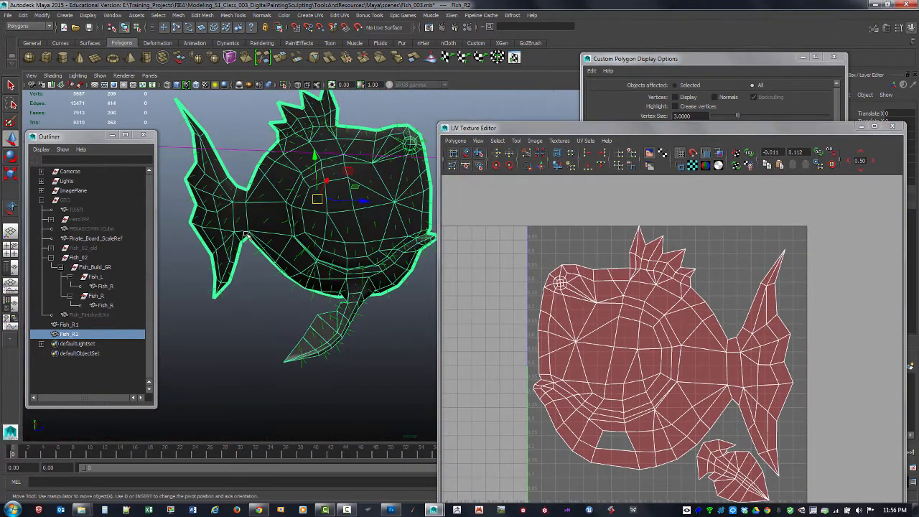
alt+right_drag(228, 220, 261, 234)
alt+drag(261, 234, 265, 237)
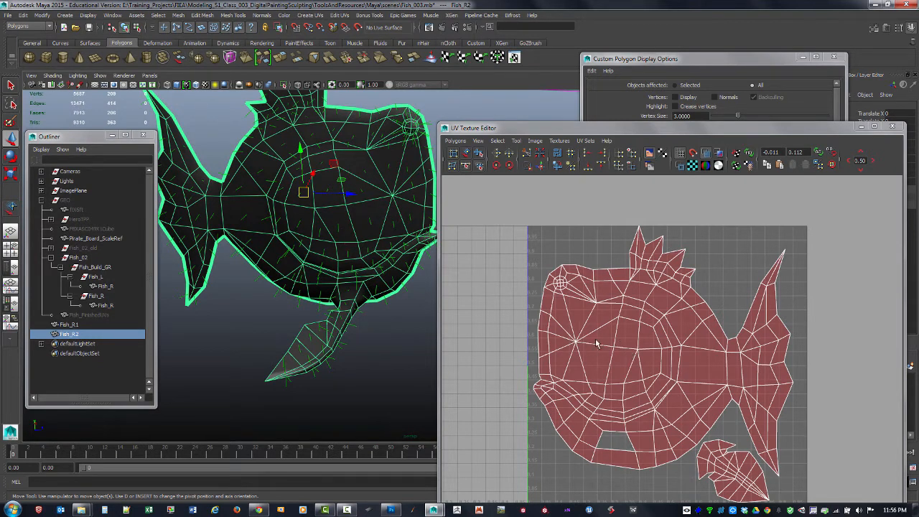
alt+drag(348, 214, 335, 246)
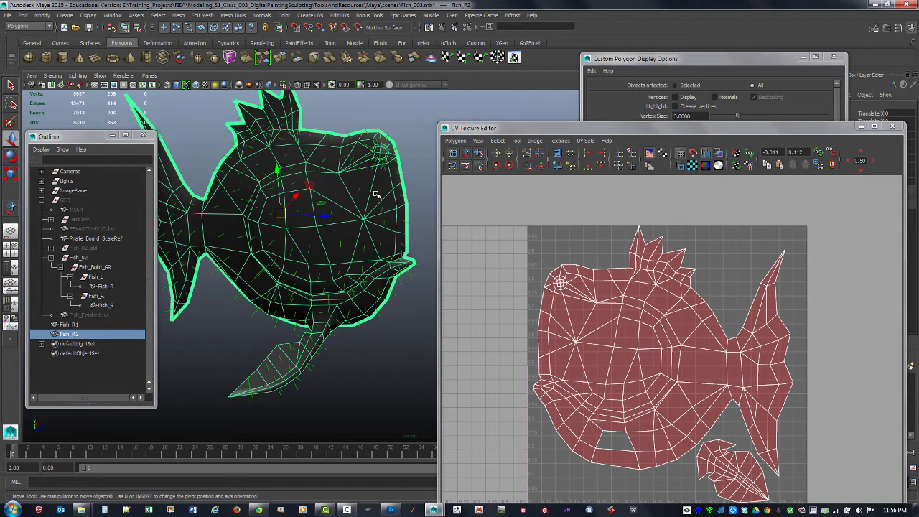
- Try flipping all UVs of Fish_R2 in the U direction and toggle the shaded UV display off and on
right_click(644, 303)
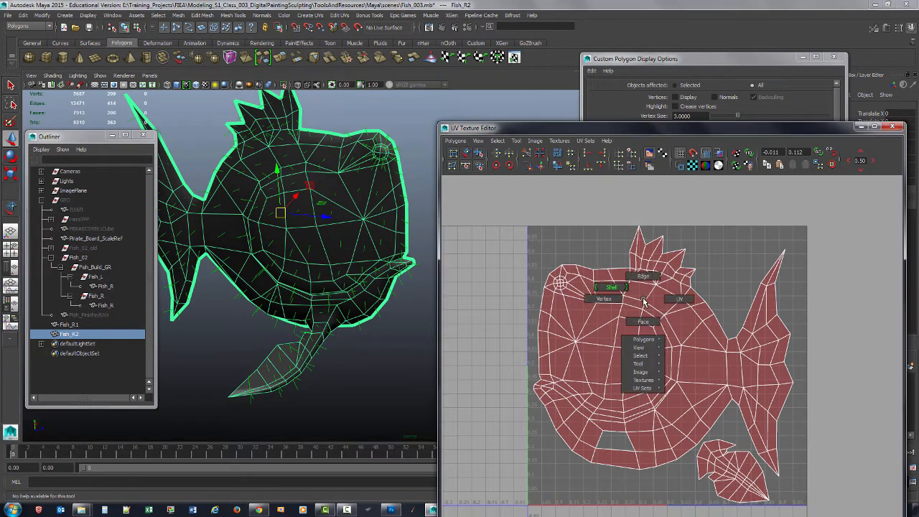
click(672, 300)
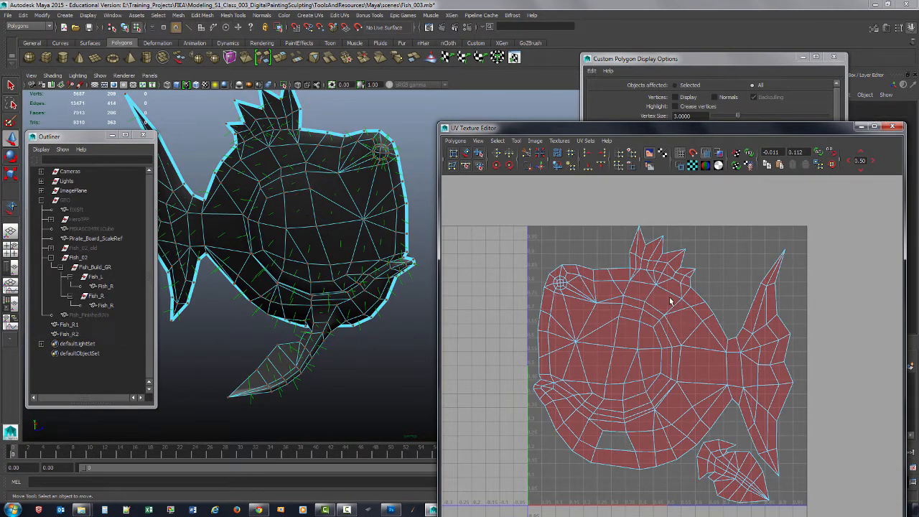
drag(515, 206, 864, 509)
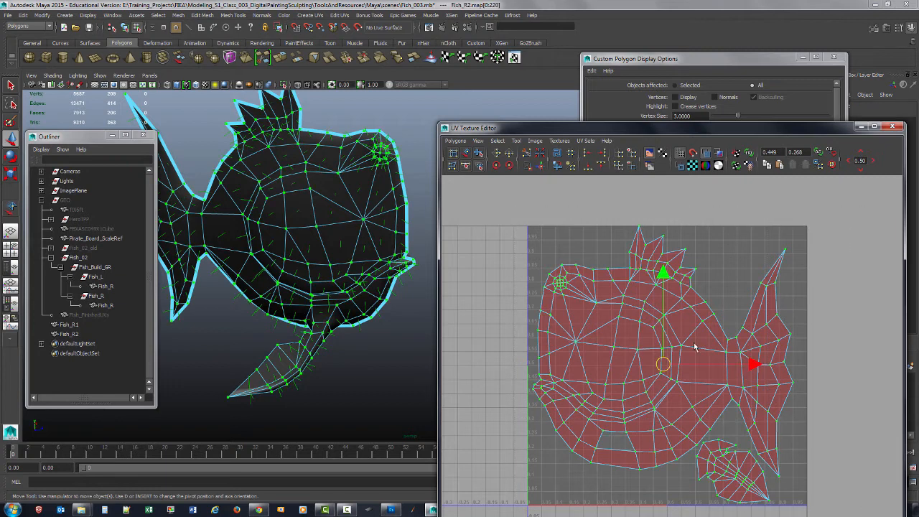
click(499, 157)
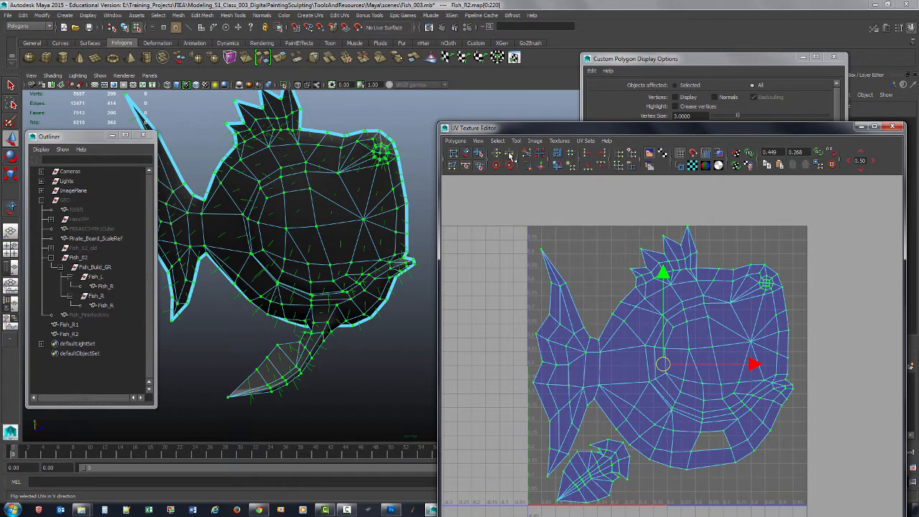
click(499, 156)
click(499, 156)
click(499, 156)
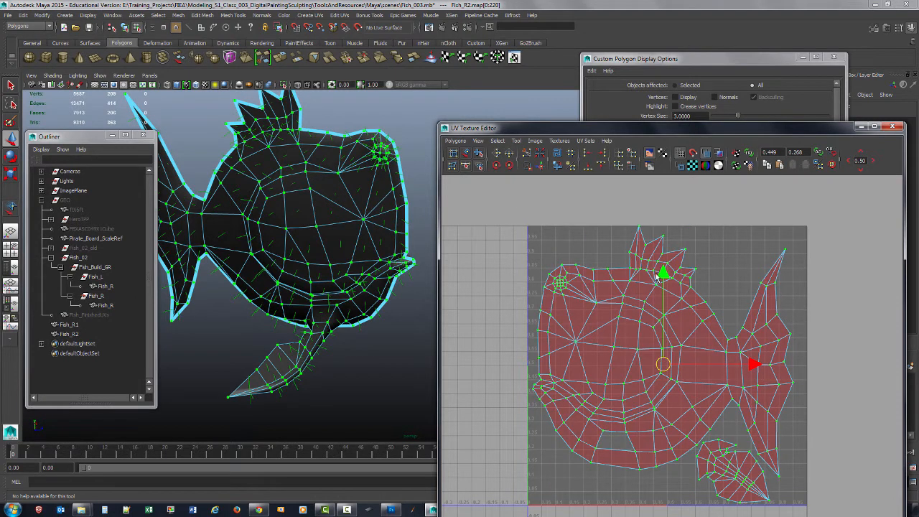
click(707, 154)
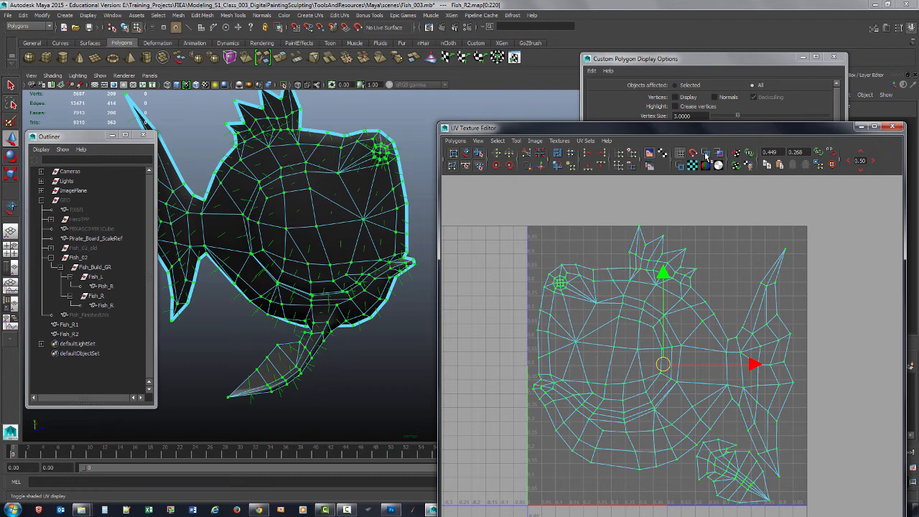
click(707, 154)
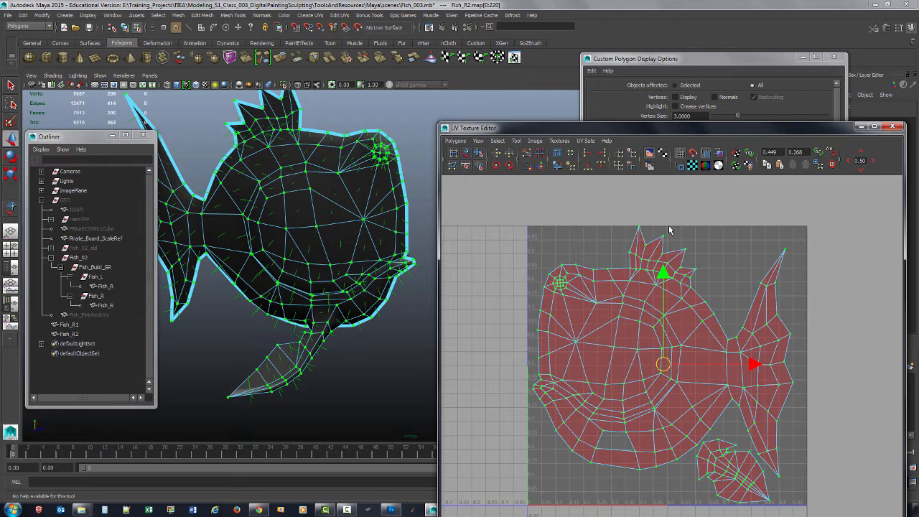
- Return to object selection, turn off the face normals display and close the custom polygon display options
alt+drag(373, 302, 350, 348)
key(F8)
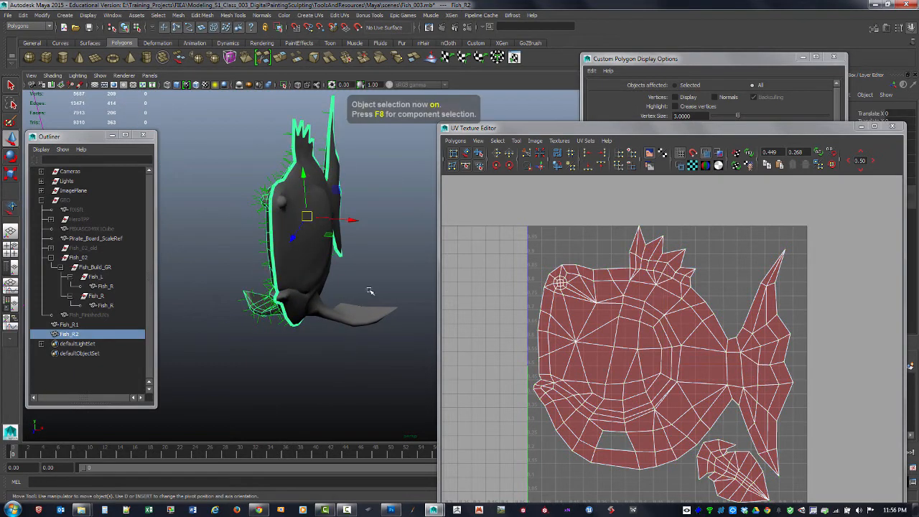
click(698, 64)
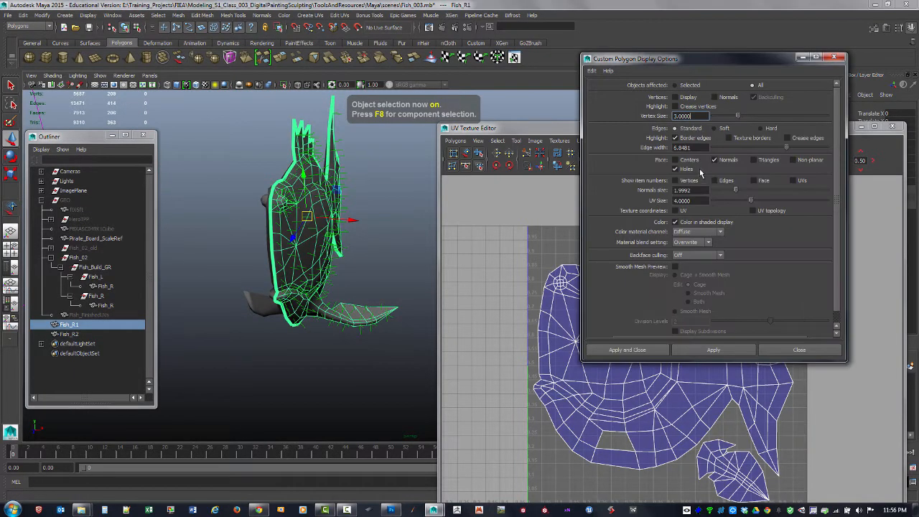
click(723, 160)
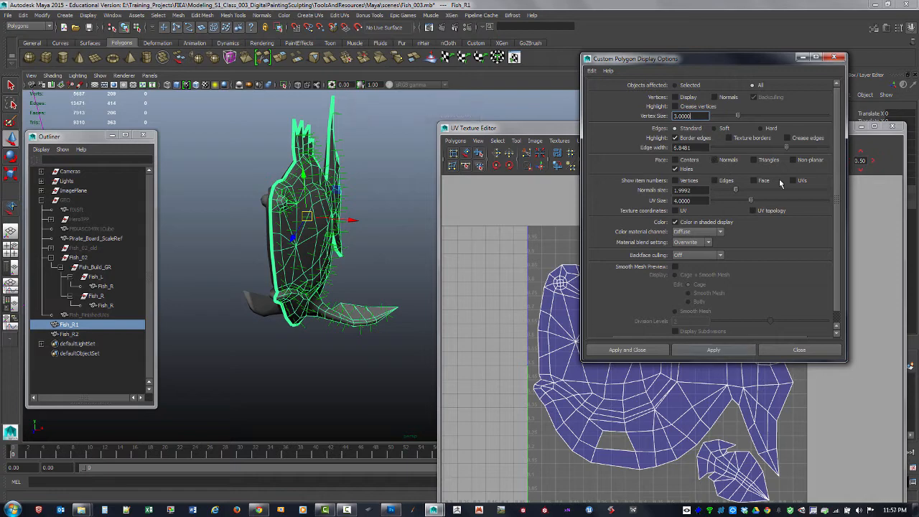
click(834, 57)
- Select both fish halves and examine how their UV layouts overlap
alt+drag(371, 228, 319, 234)
shift+click(296, 292)
alt+drag(260, 188, 296, 253)
drag(593, 128, 557, 90)
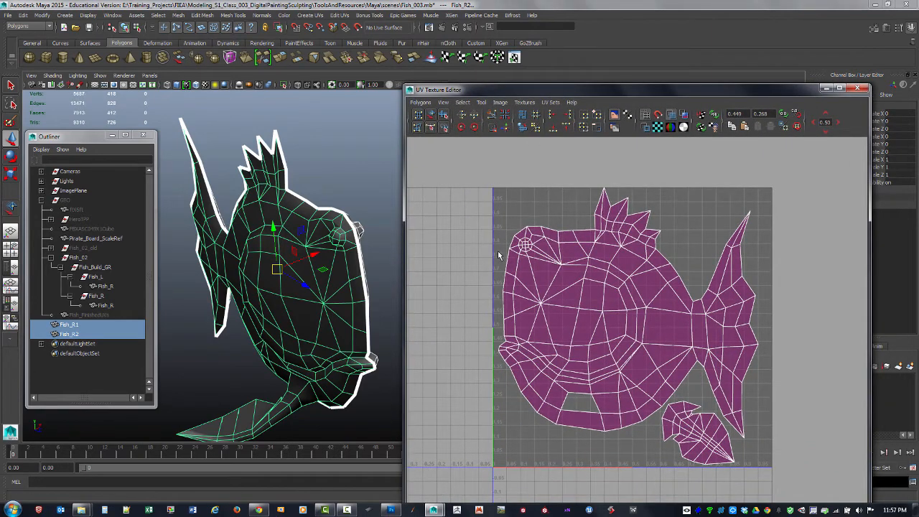
alt+drag(373, 216, 316, 260)
alt+drag(373, 268, 260, 233)
- Select Fish_R1 and inspect its outer and inner sides against its shaded UV layout
click(352, 259)
click(266, 277)
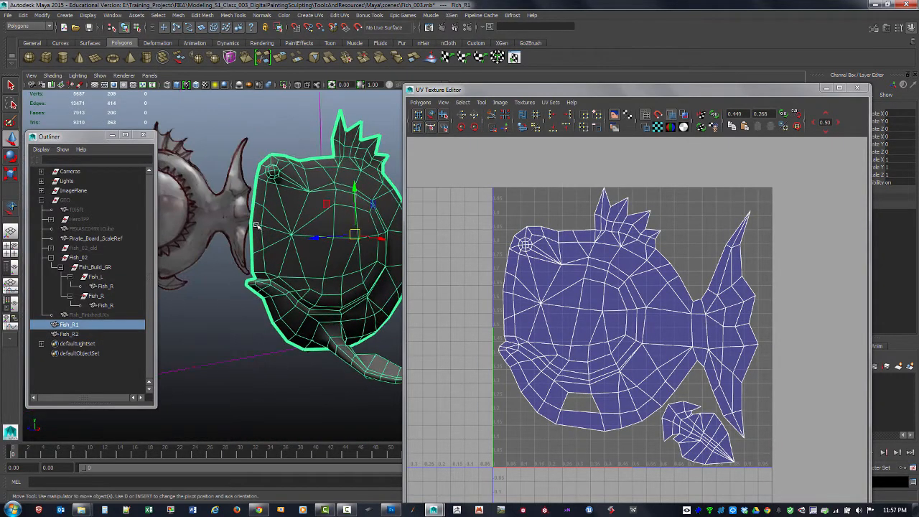
alt+right_drag(260, 234, 302, 253)
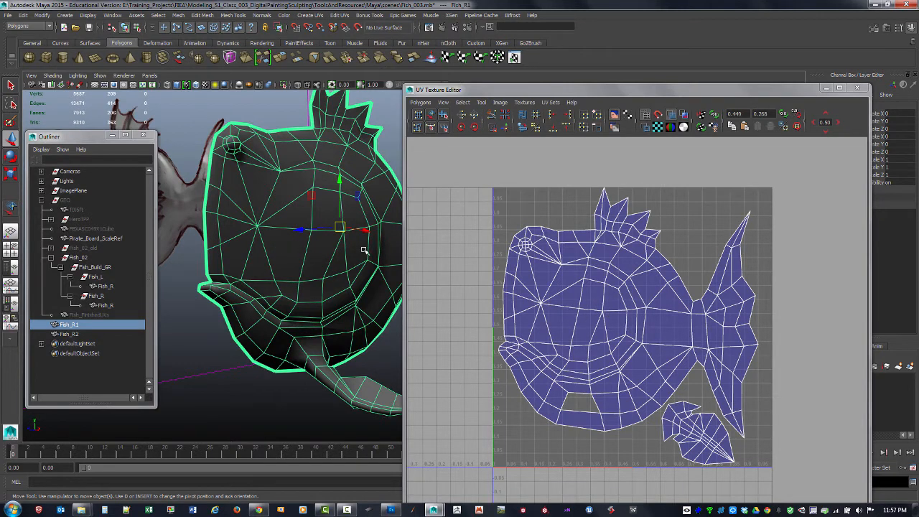
alt+right_drag(273, 267, 400, 266)
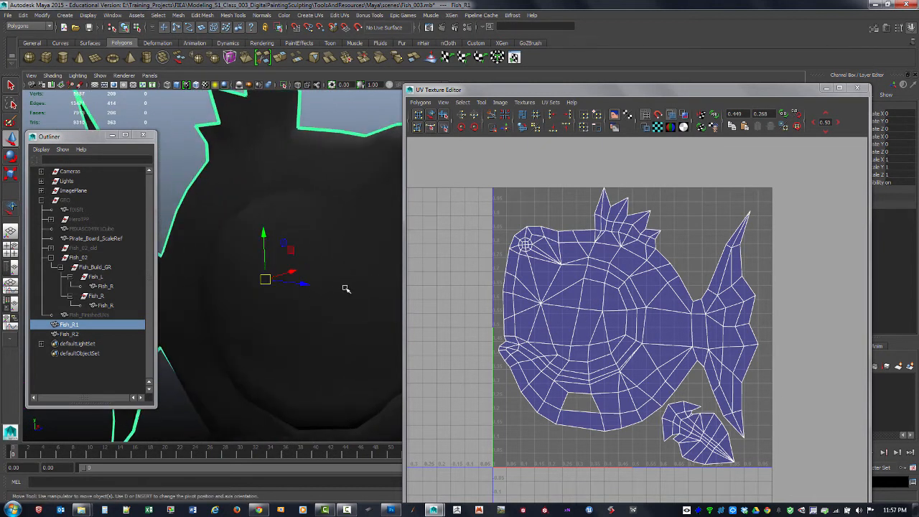
alt+right_drag(345, 288, 283, 263)
alt+drag(283, 263, 310, 253)
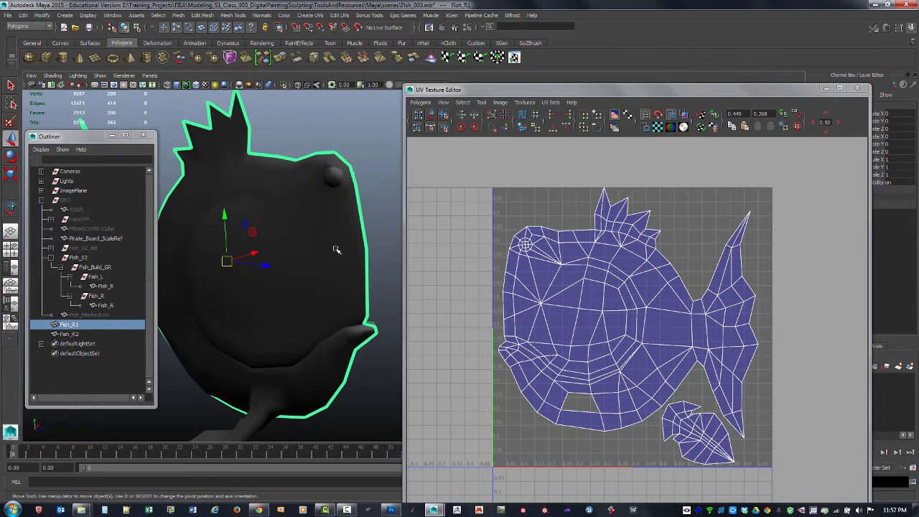
alt+drag(357, 248, 294, 281)
click(358, 254)
click(300, 269)
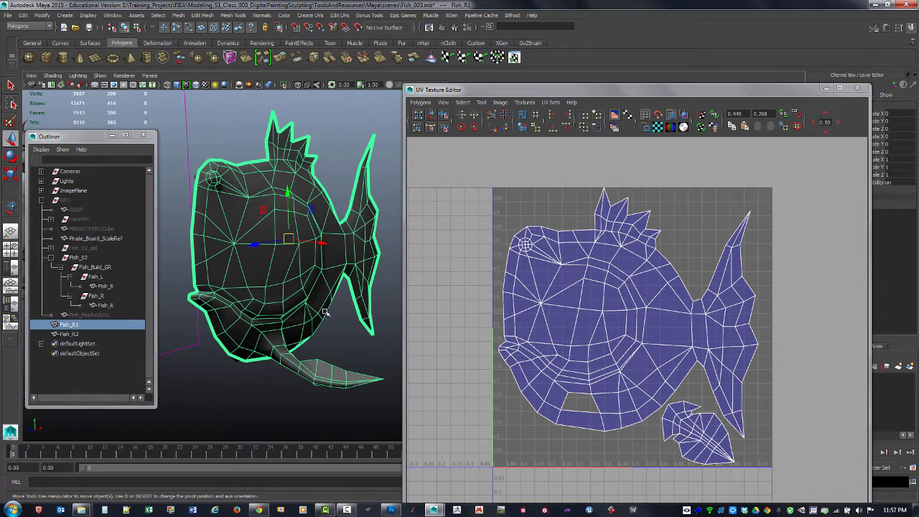
alt+drag(223, 285, 337, 285)
alt+right_drag(337, 285, 285, 277)
alt+middle_drag(301, 293, 283, 269)
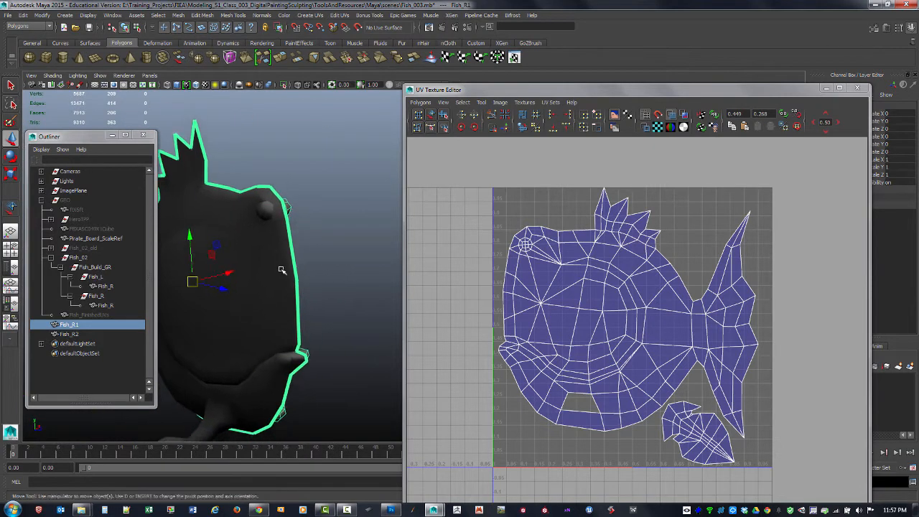
alt+drag(283, 269, 317, 266)
- Cut the UVs of Fish_R2 along the edges enclosing the eye area and display the texture borders
click(334, 260)
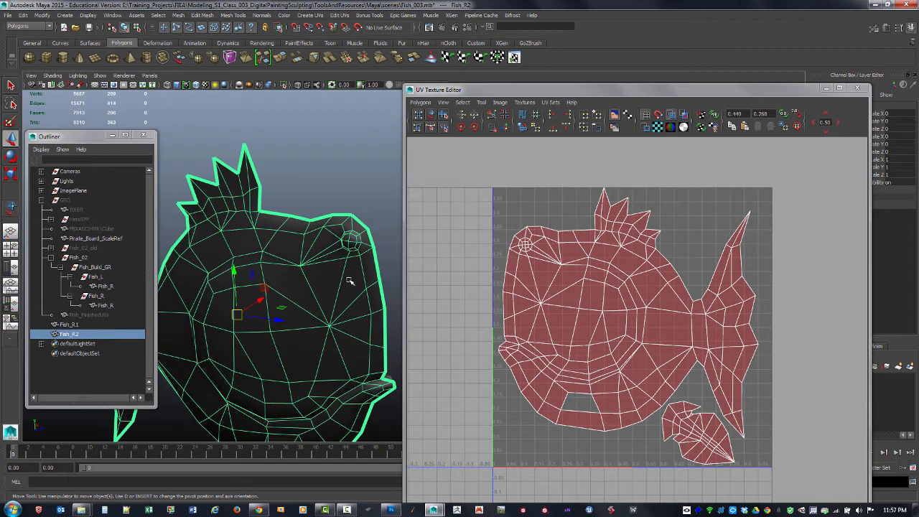
key(F10)
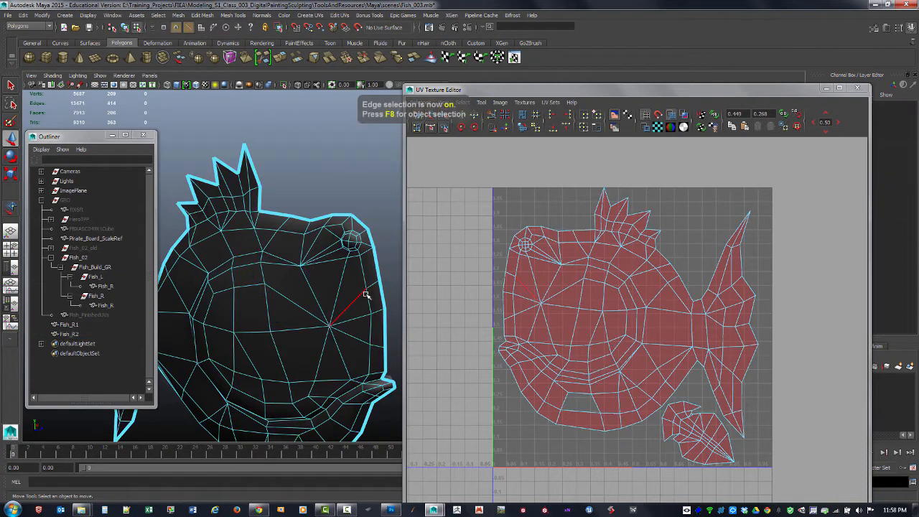
click(349, 305)
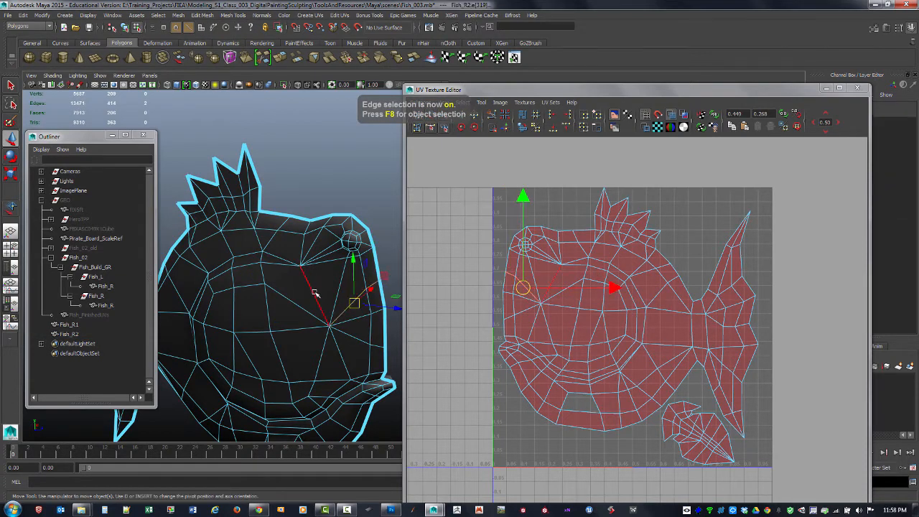
click(316, 293)
shift+click(308, 230)
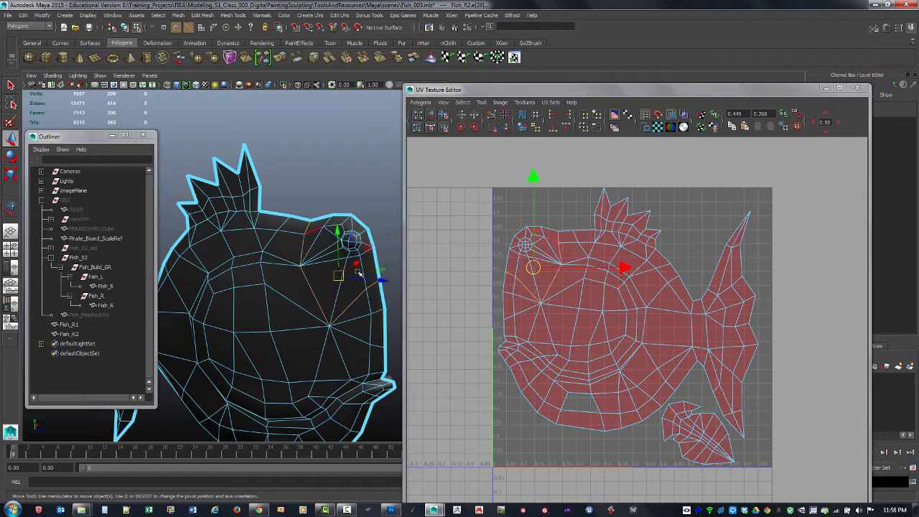
alt+drag(313, 270, 377, 273)
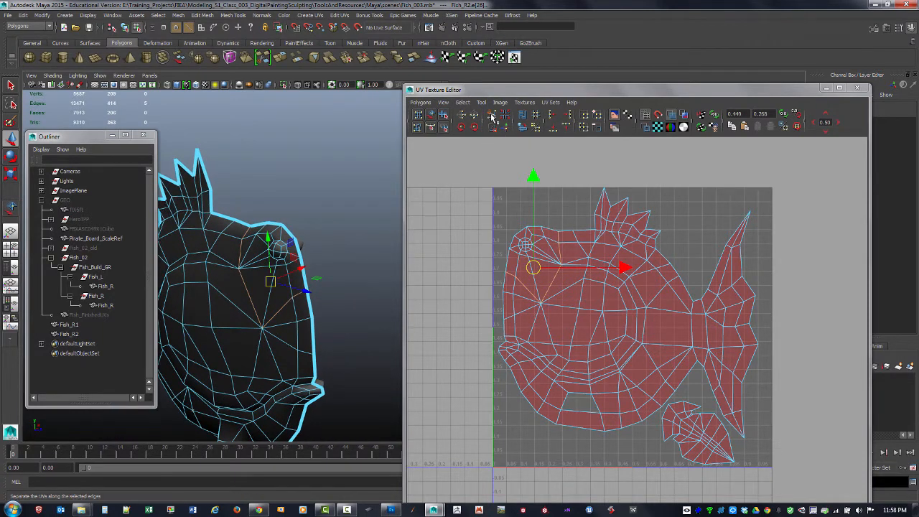
click(492, 116)
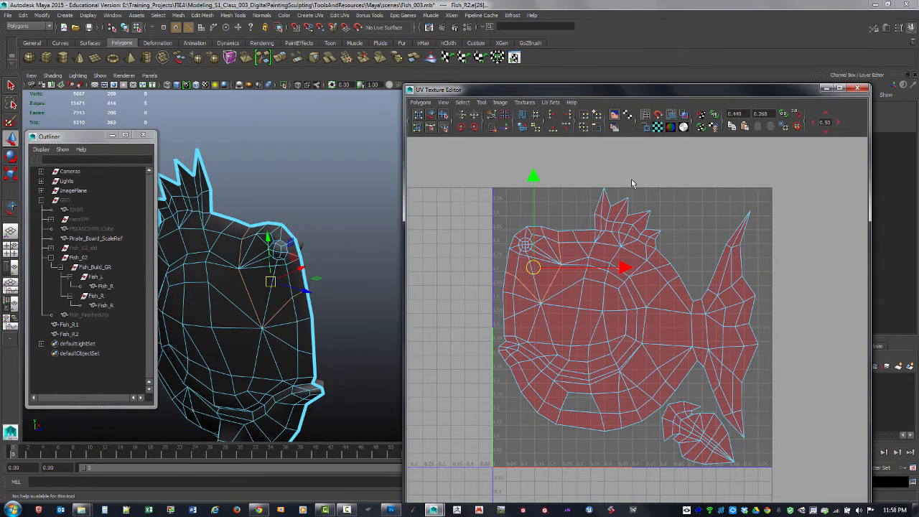
click(647, 127)
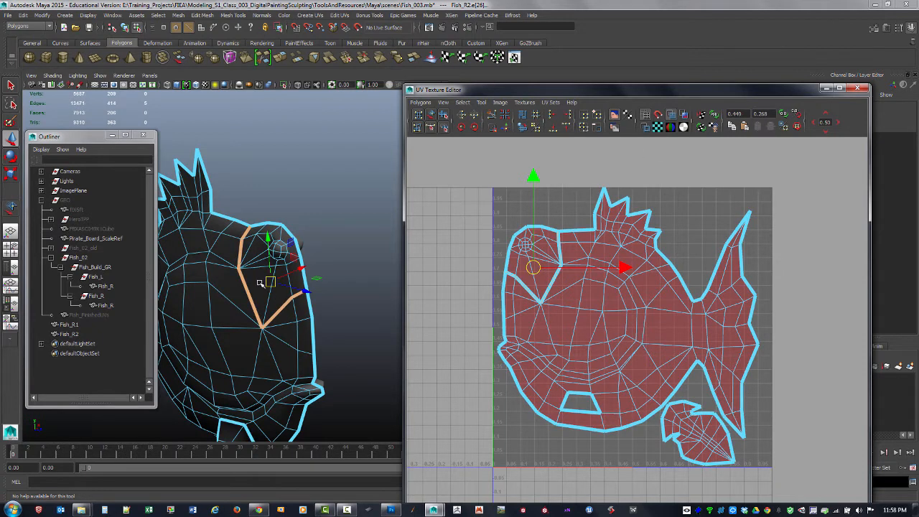
- Select the separated eye-area UV shell of Fish_R2 and move it out of the 0–1 tile, clear of the body UVs
click(431, 115)
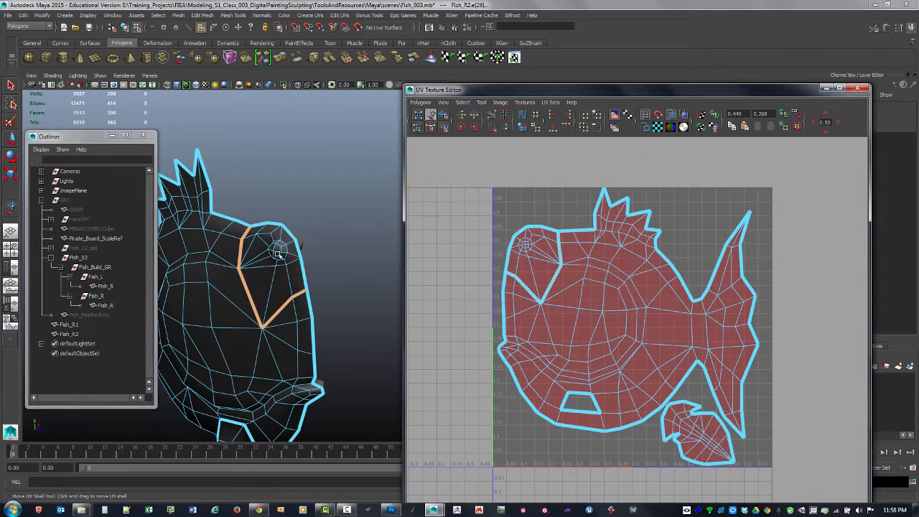
right_drag(277, 255, 335, 256)
click(280, 252)
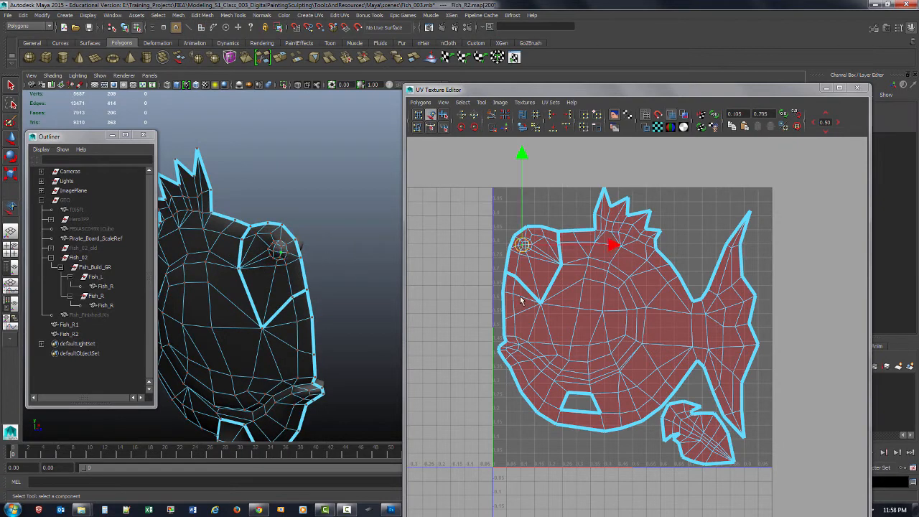
drag(523, 246, 446, 222)
right_drag(438, 215, 422, 211)
drag(482, 279, 492, 287)
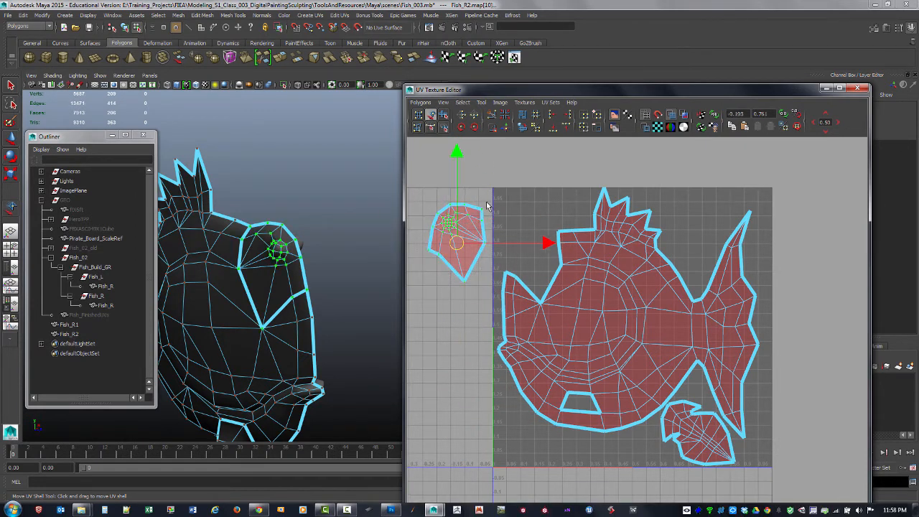
- Flip the eye-area UV shell horizontally and place it in the empty space between the dorsal fin and the tail
click(462, 115)
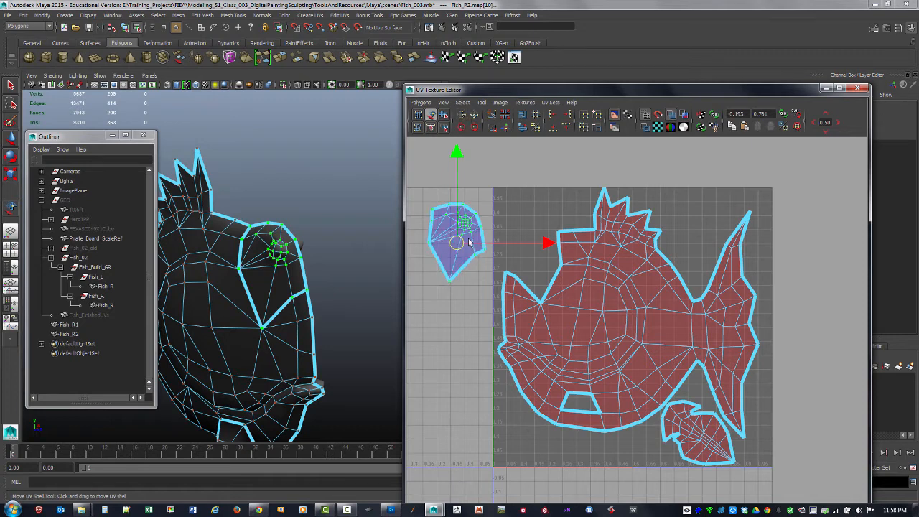
drag(457, 244, 693, 237)
drag(694, 232, 694, 234)
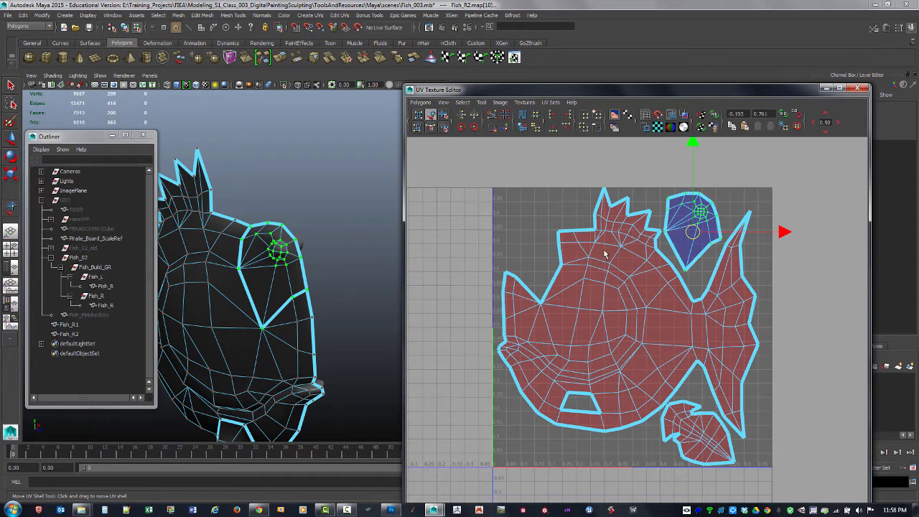
- Return to object selection and select both fish halves to compare the relocated eye shell with the other half's UVs
click(349, 267)
alt+drag(349, 267, 284, 264)
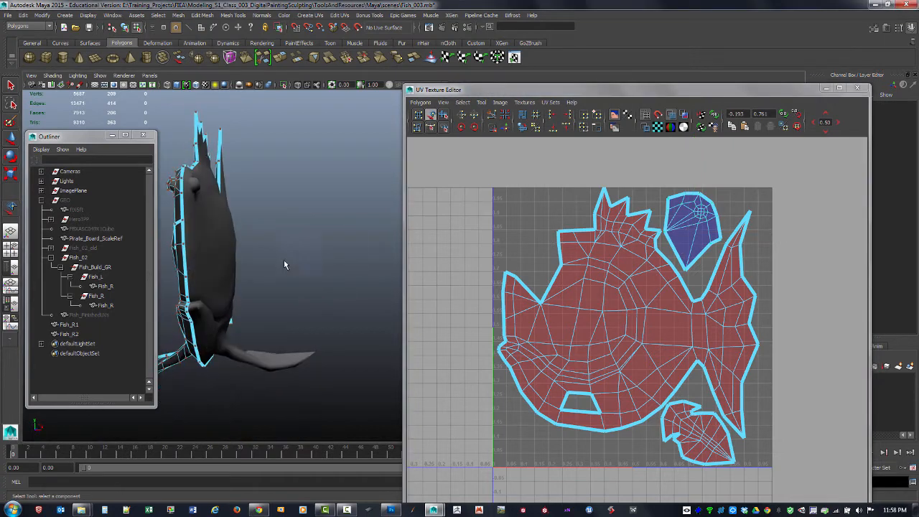
key(F8)
click(219, 239)
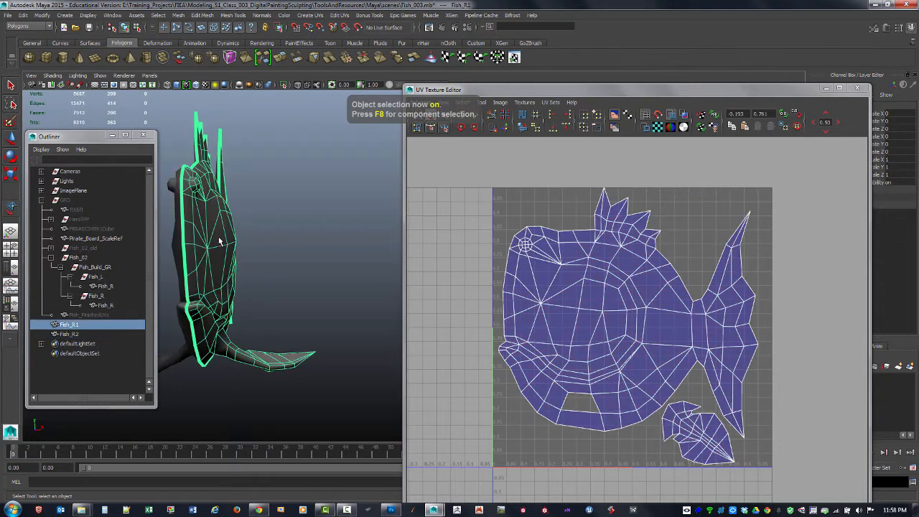
alt+drag(219, 239, 186, 234)
shift+click(186, 234)
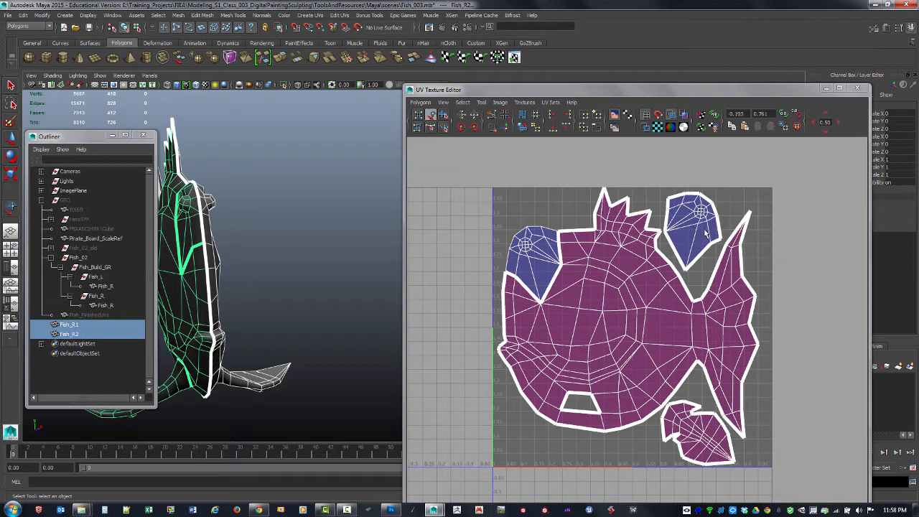
- Undo the eye shell's selection, move and flip along with the UV cut around the eye area
alt+drag(371, 285, 324, 269)
key(ctrl+z)
key(ctrl+z)
key(ctrl+z)
key(ctrl+z)
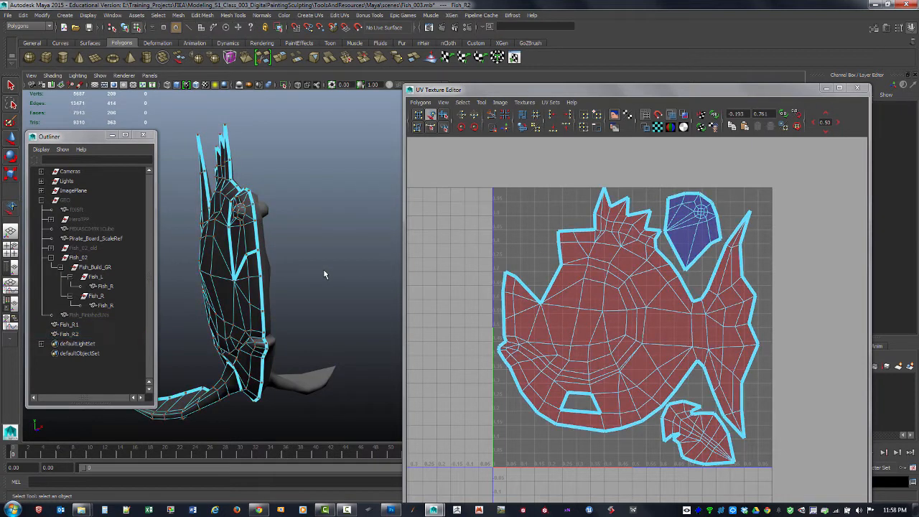
key(ctrl+z)
key(ctrl+z)
key(ctrl+z)
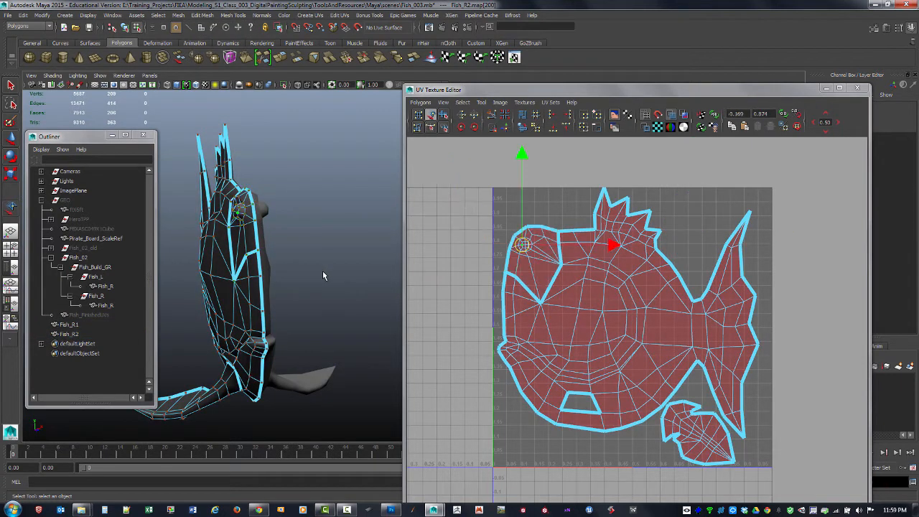
key(ctrl+z)
key(ctrl+z)
key(ctrl+z)
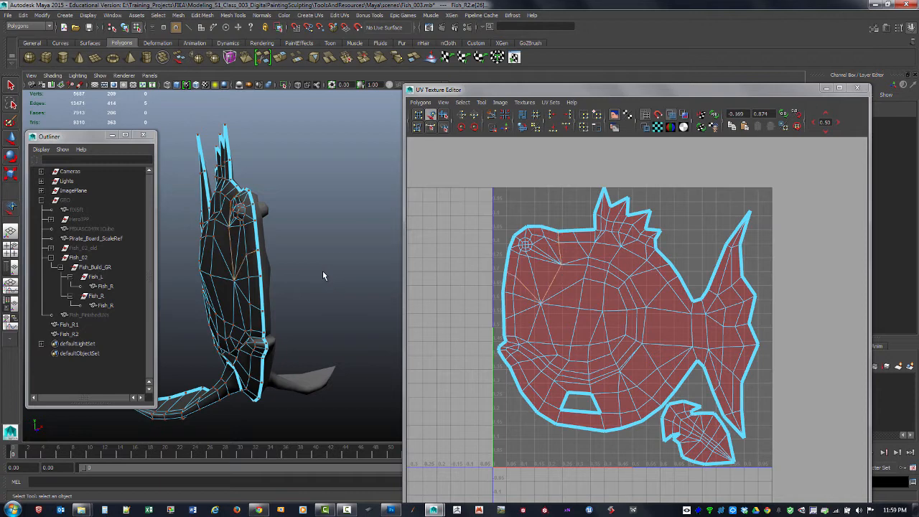
- Return to object selection with nothing selected and bring the fish's outer side into view
alt+drag(323, 265, 280, 265)
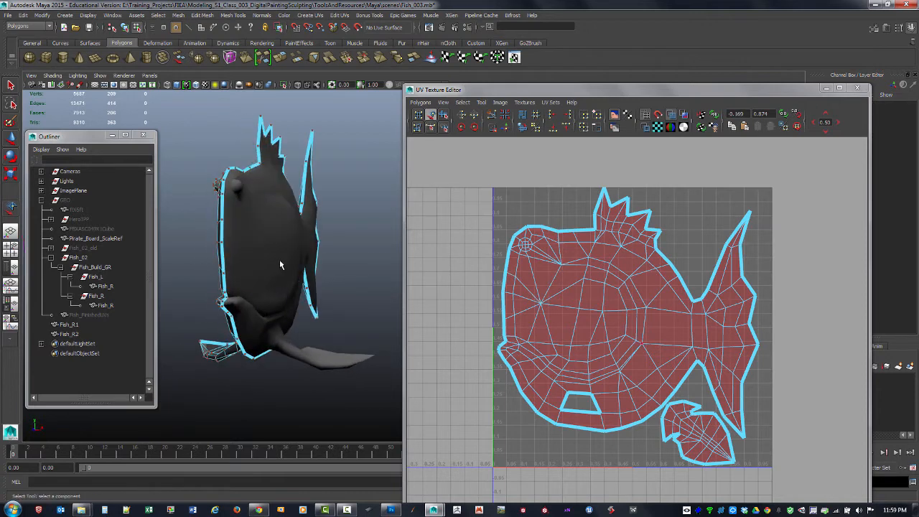
key(F8)
click(349, 254)
alt+drag(349, 254, 331, 295)
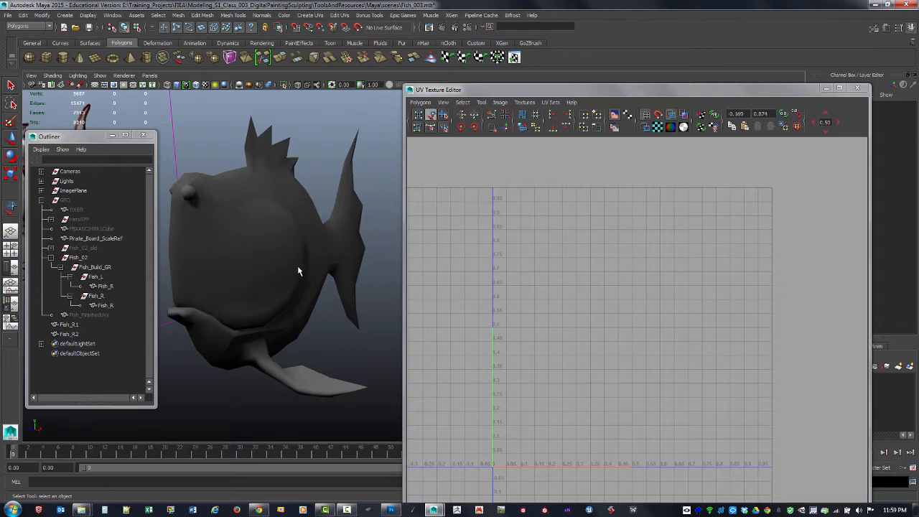
- Select Fish_R1 and examine the eye and body from both sides of the fish beside its UV layout
alt+drag(300, 267, 262, 278)
click(263, 279)
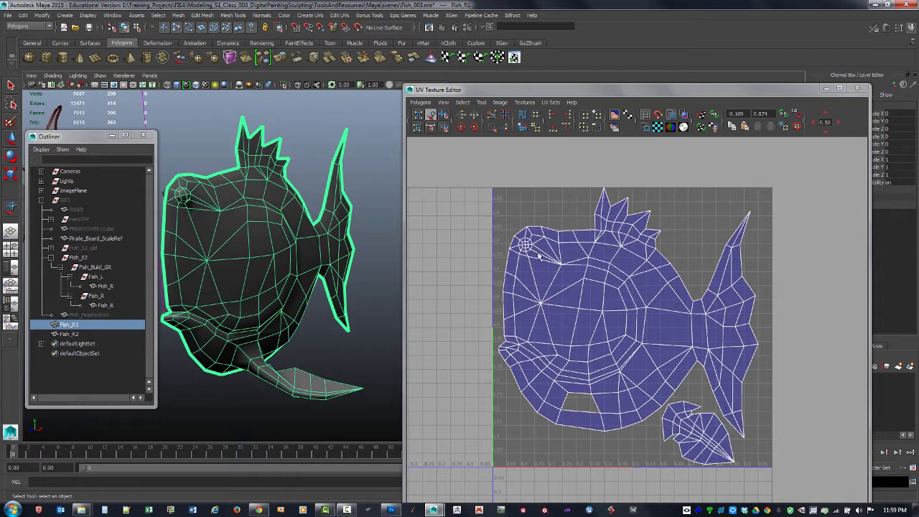
alt+drag(241, 327, 297, 243)
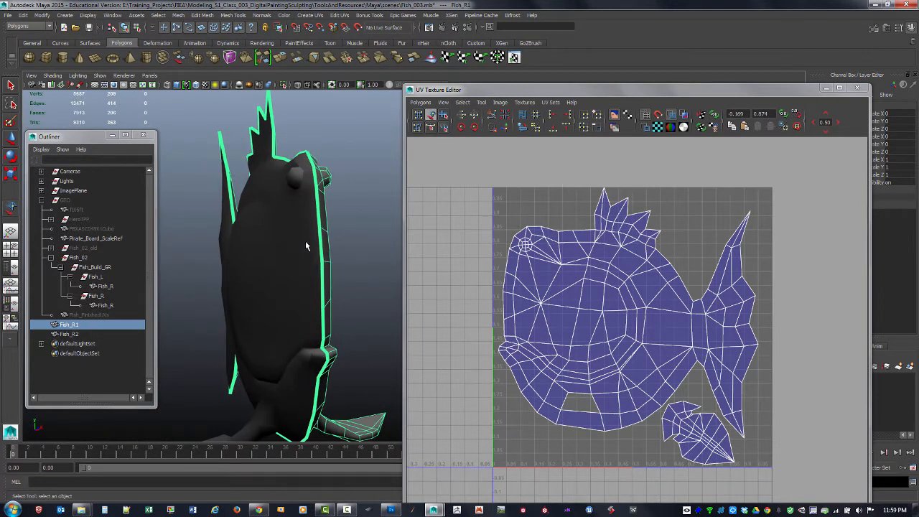
mouse_move(318, 247)
alt+mouse_down()
mouse_move(327, 244)
mouse_move(291, 237)
mouse_move(318, 248)
alt+mouse_up()
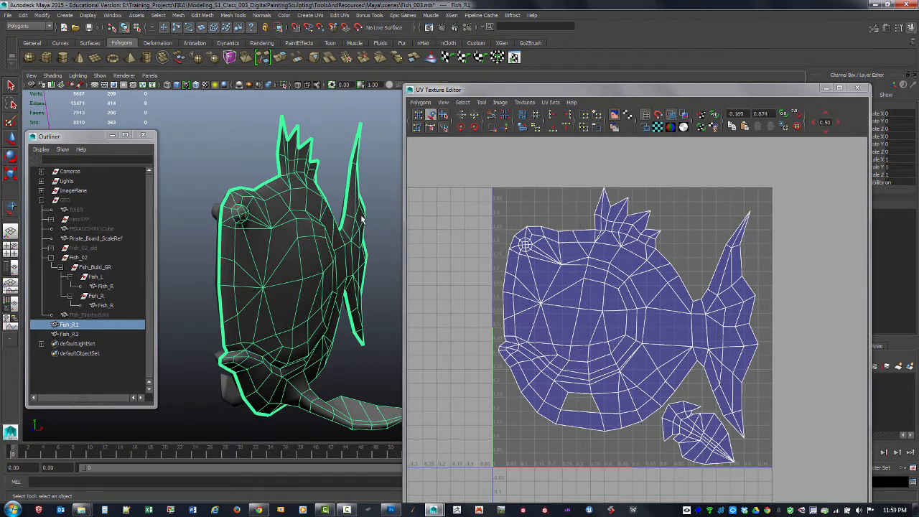
alt+drag(269, 306, 307, 301)
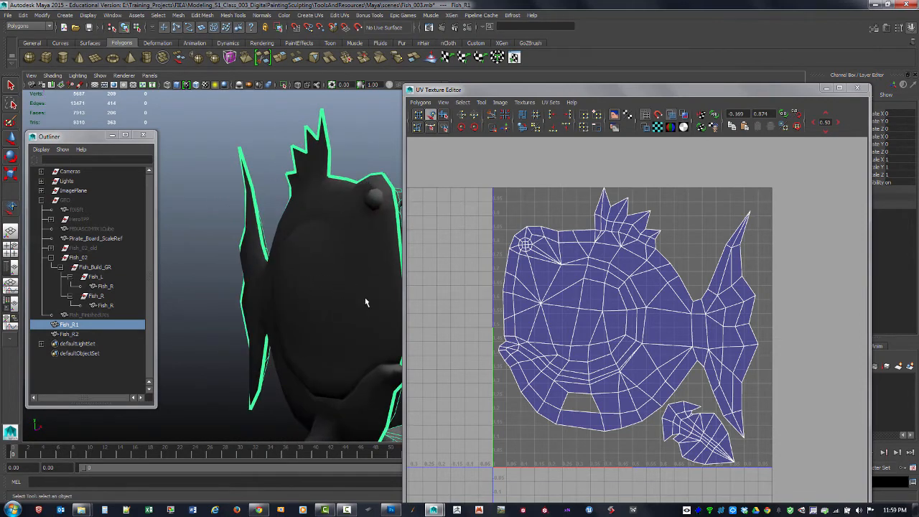
alt+drag(351, 282, 326, 288)
- Move the UV Texture Editor window aside to uncover more of the 3D view around the fish and its reference
drag(674, 91, 709, 41)
alt+drag(383, 266, 332, 296)
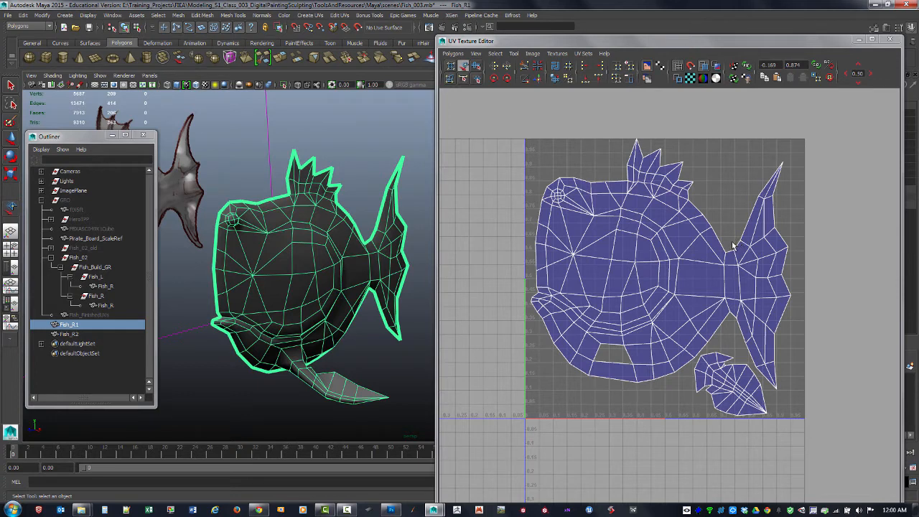
alt+drag(357, 311, 339, 280)
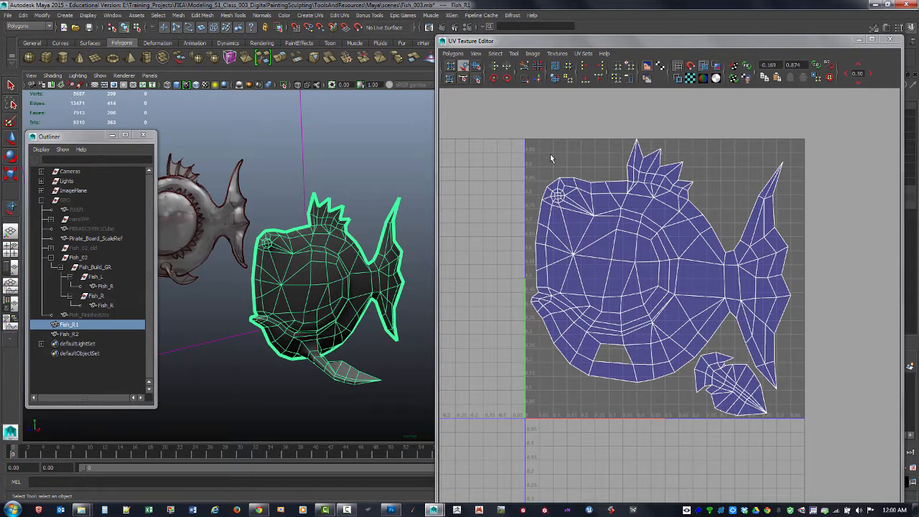
- Combine Fish_R1 and Fish_R2 into a single mesh
ctrl+click(74, 336)
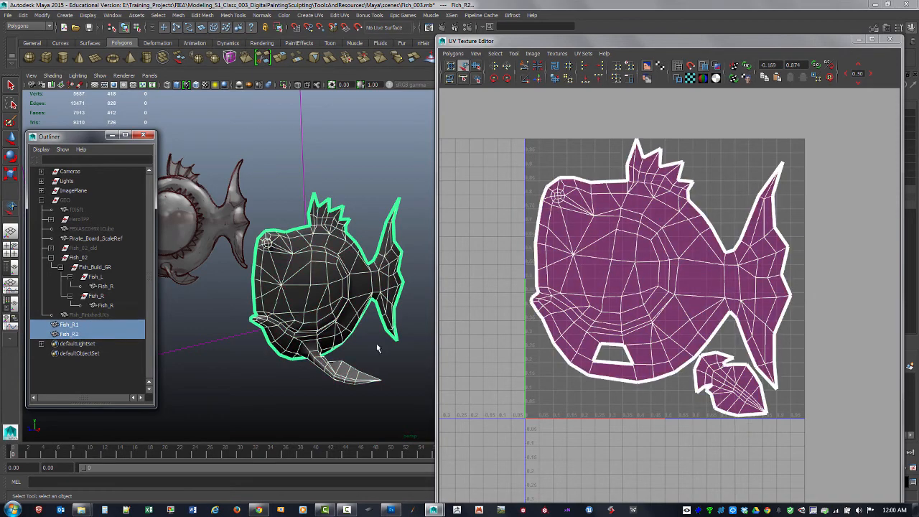
alt+drag(309, 344, 380, 309)
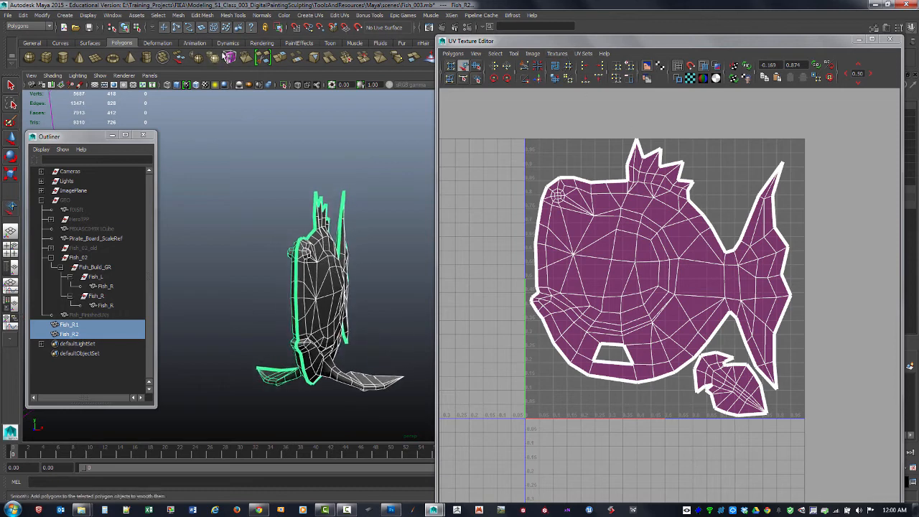
click(184, 17)
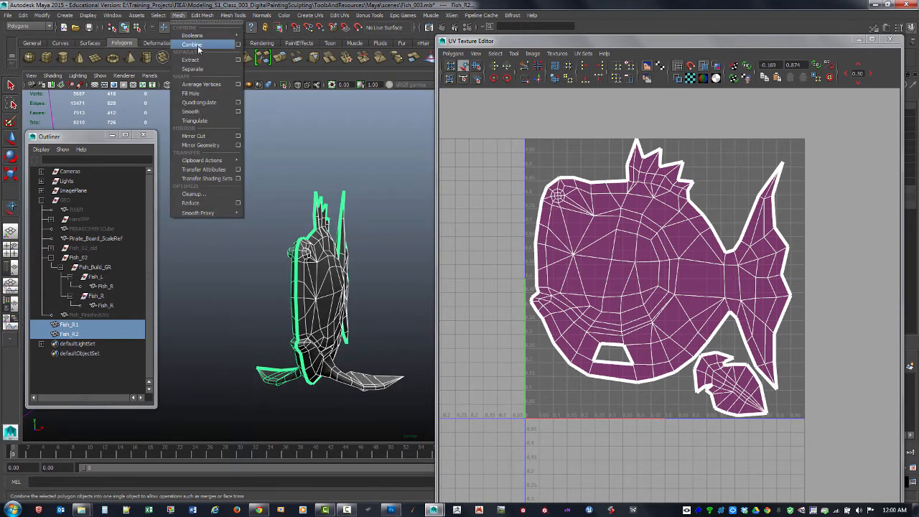
click(198, 46)
alt+drag(263, 201, 359, 256)
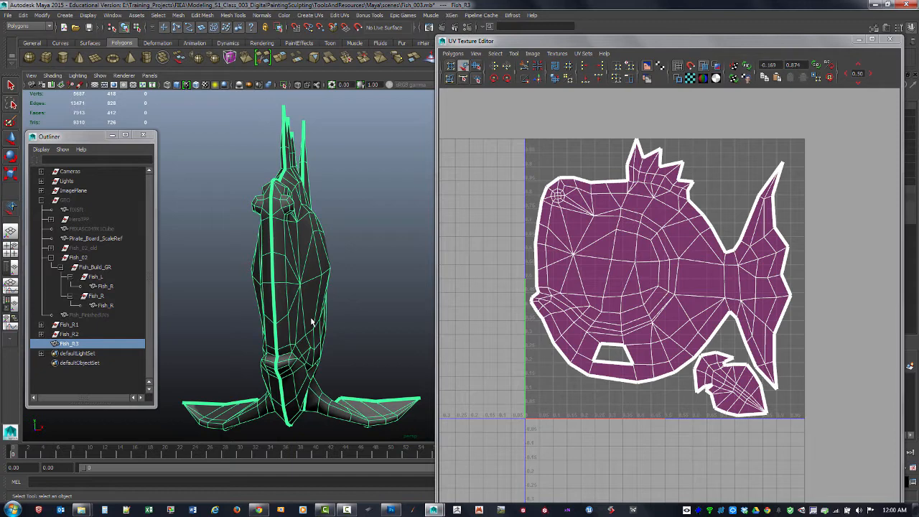
- Merge all vertices of the combined fish with a threshold of 0.0001 and close the merge options
key(ctrl+F9)
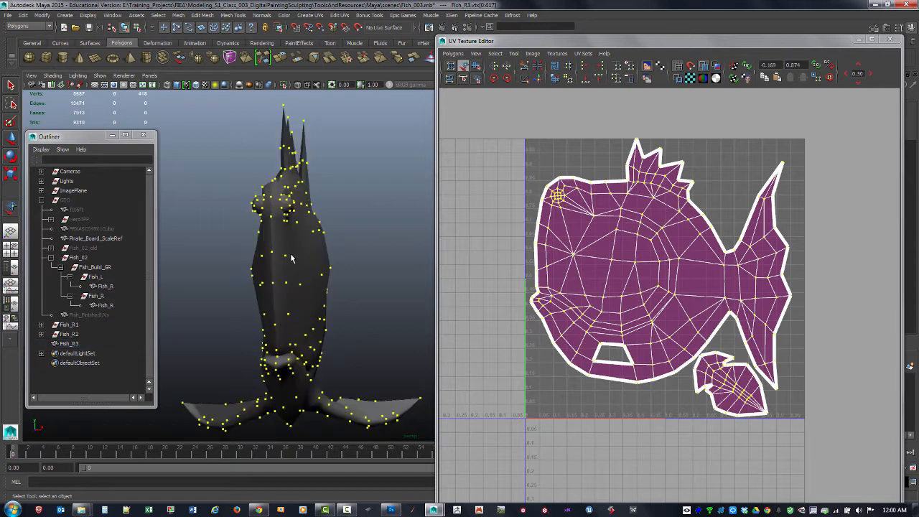
shift+right_drag(291, 256, 361, 220)
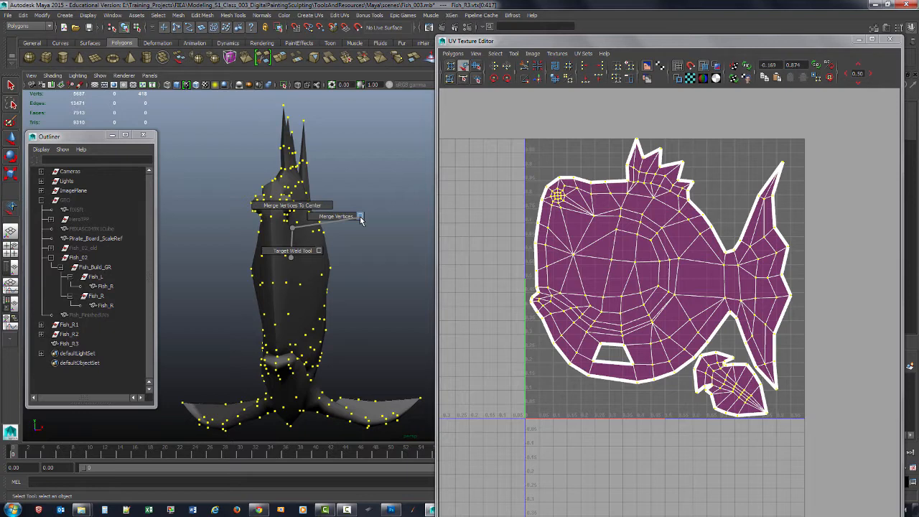
click(360, 216)
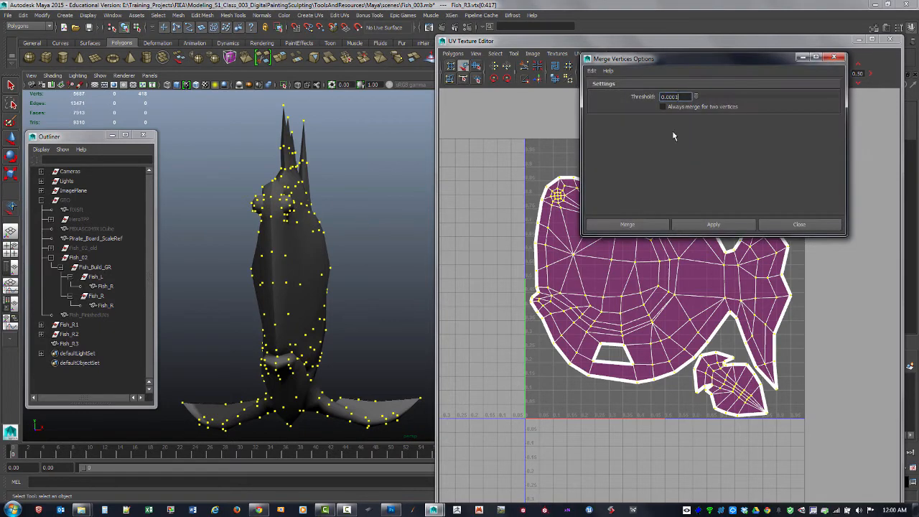
click(713, 224)
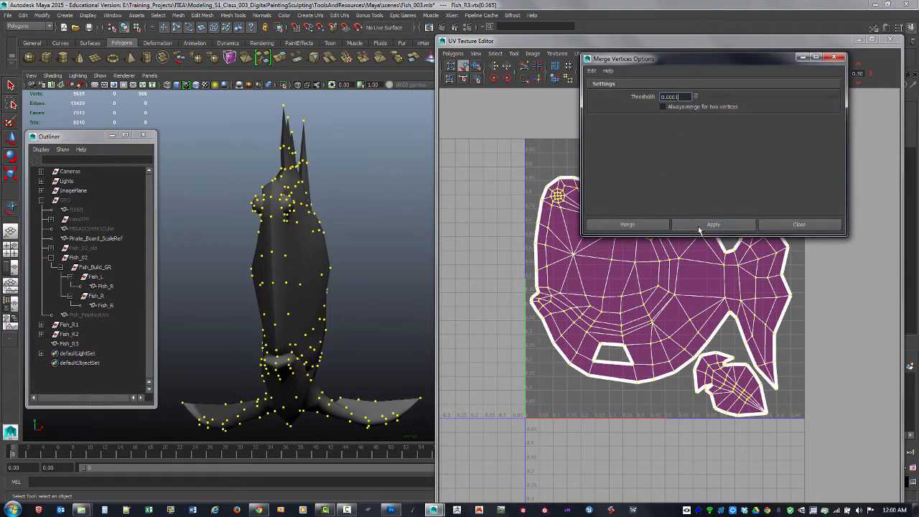
click(838, 59)
- Soften the combined fish's centre seam edges running from the belly over the mouth and forehead to the dorsal fin
click(358, 230)
alt+drag(362, 233, 303, 246)
click(298, 250)
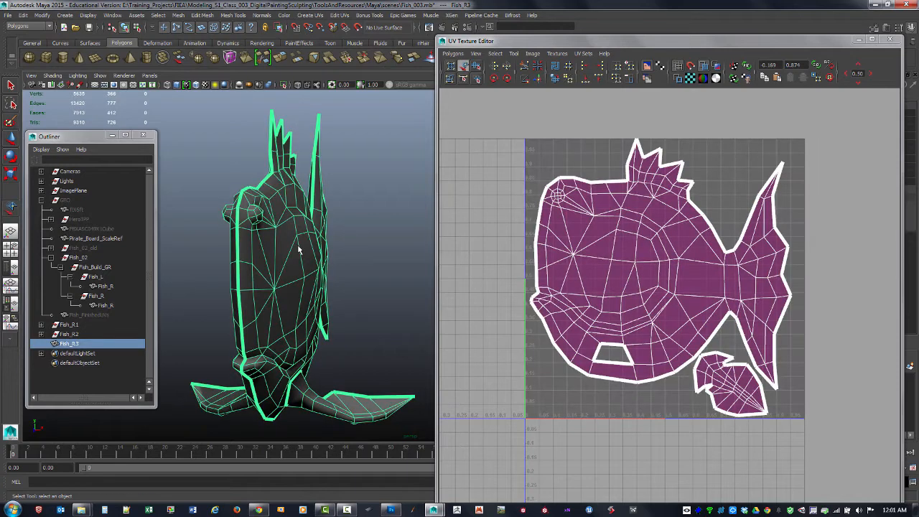
key(F10)
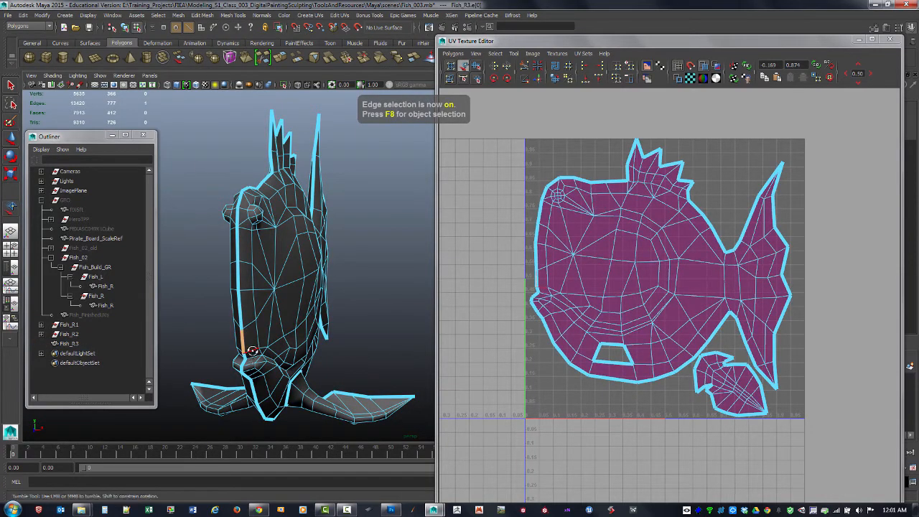
alt+drag(253, 350, 227, 232)
double_click(242, 232)
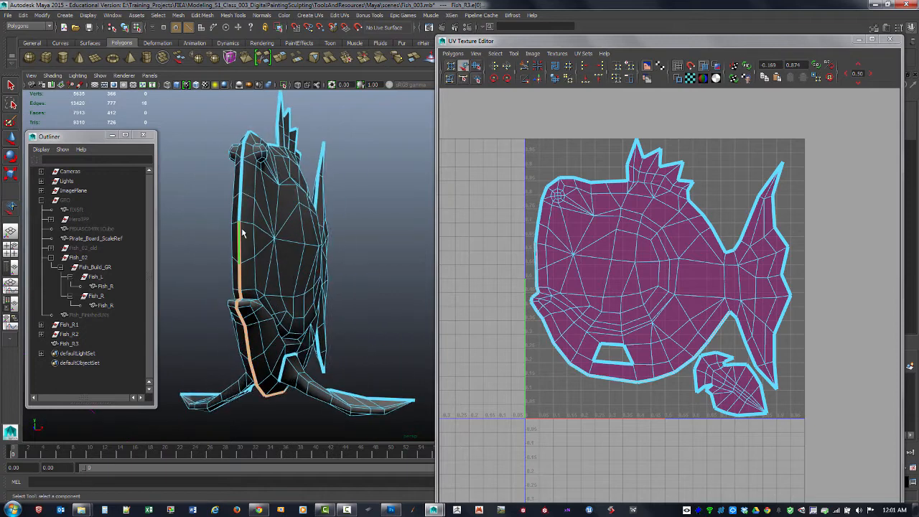
alt+drag(255, 204, 256, 234)
shift+double_click(262, 230)
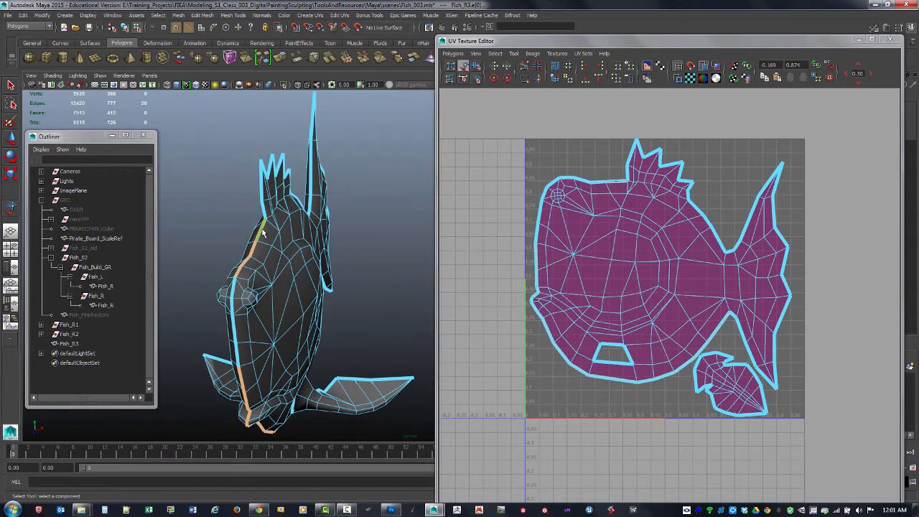
alt+drag(240, 321, 238, 312)
shift+double_click(236, 326)
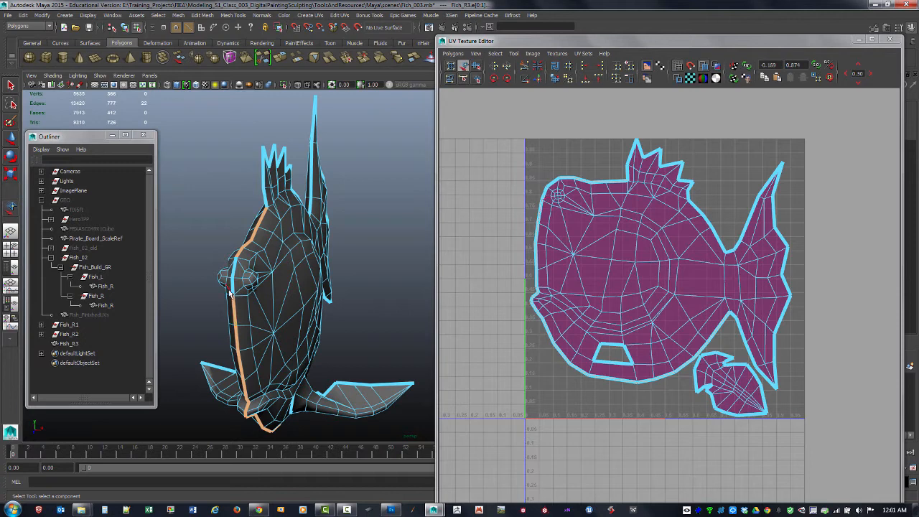
shift+double_click(229, 286)
shift+right_click(235, 271)
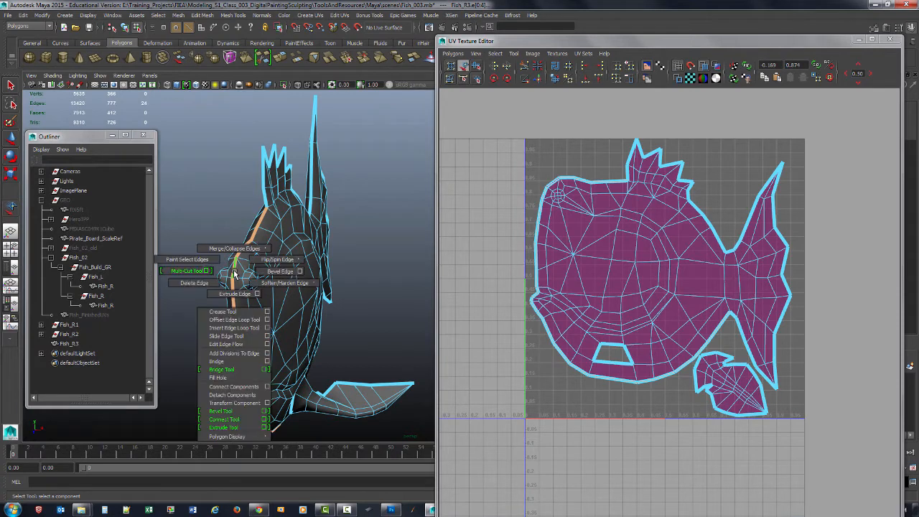
shift+right_drag(235, 274, 302, 270)
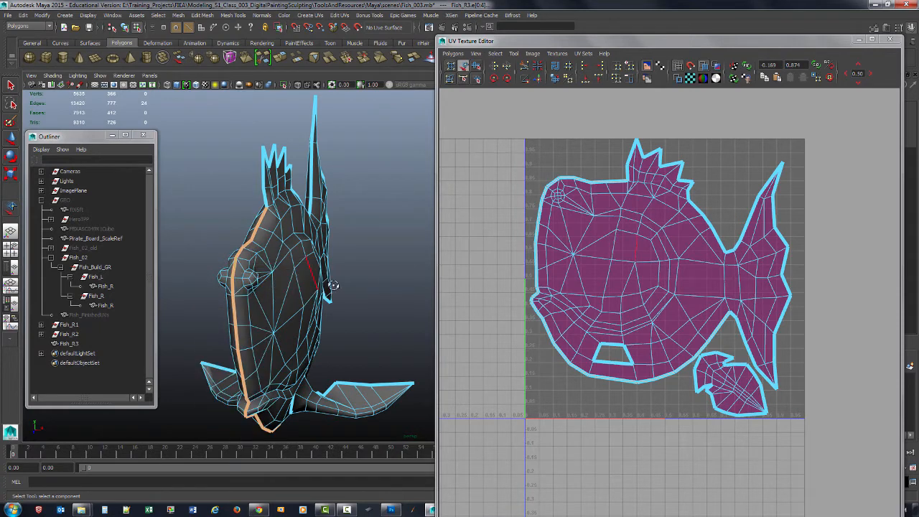
- Return to object selection, deselect the fish and inspect its shading from the side
alt+drag(333, 286, 331, 284)
key(F8)
click(357, 225)
alt+drag(357, 226, 295, 217)
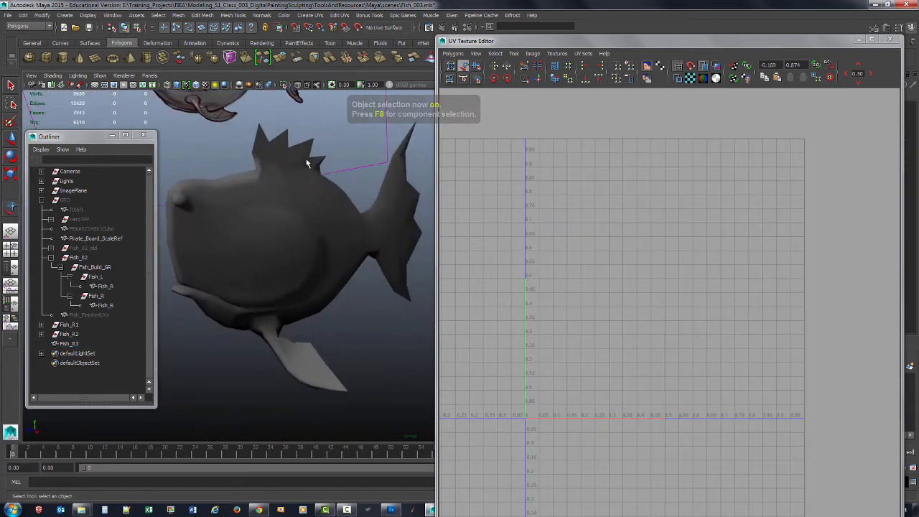
- Soften the combined fish's centre seam edges along the back, upper tail and lower tail, and return to object selection
alt+drag(336, 181, 302, 181)
alt+right_drag(302, 184, 349, 226)
click(333, 230)
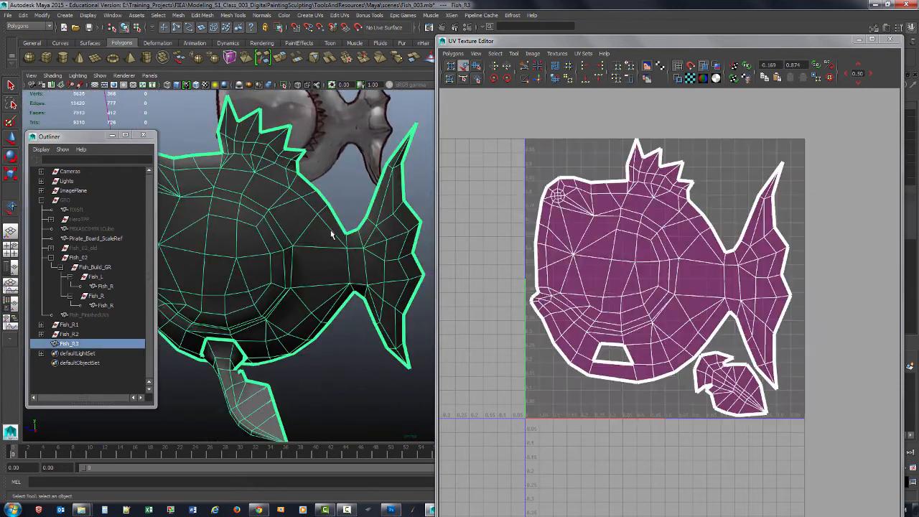
alt+drag(333, 218, 326, 232)
right_drag(343, 177, 336, 153)
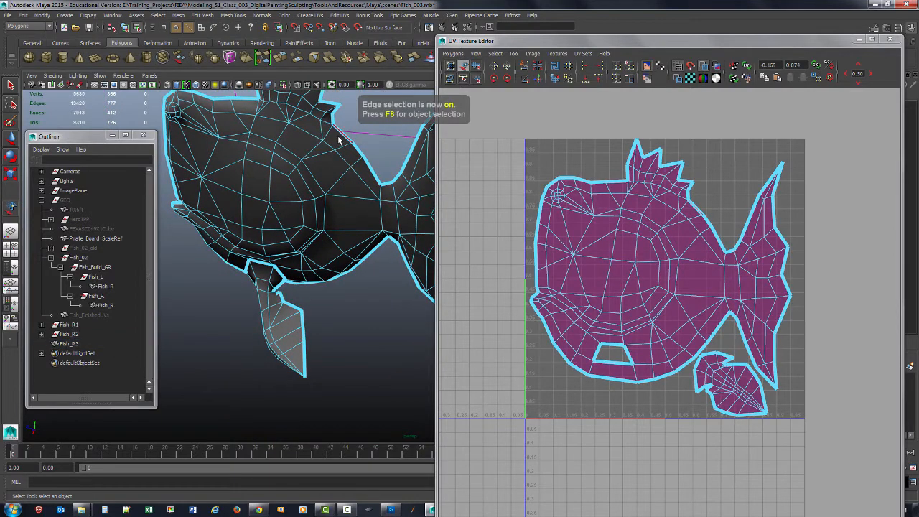
click(343, 138)
shift+click(361, 151)
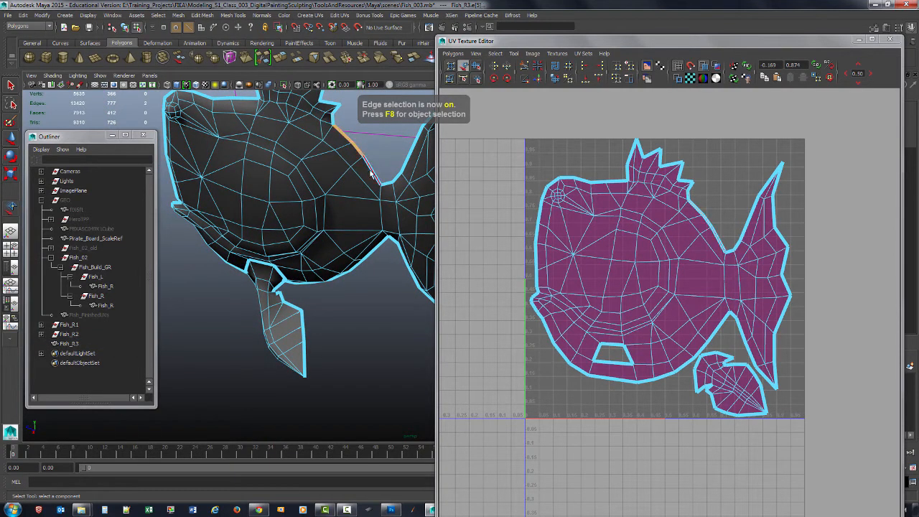
shift+click(372, 173)
alt+middle_drag(372, 172, 324, 196)
alt+drag(324, 195, 330, 210)
shift+click(327, 213)
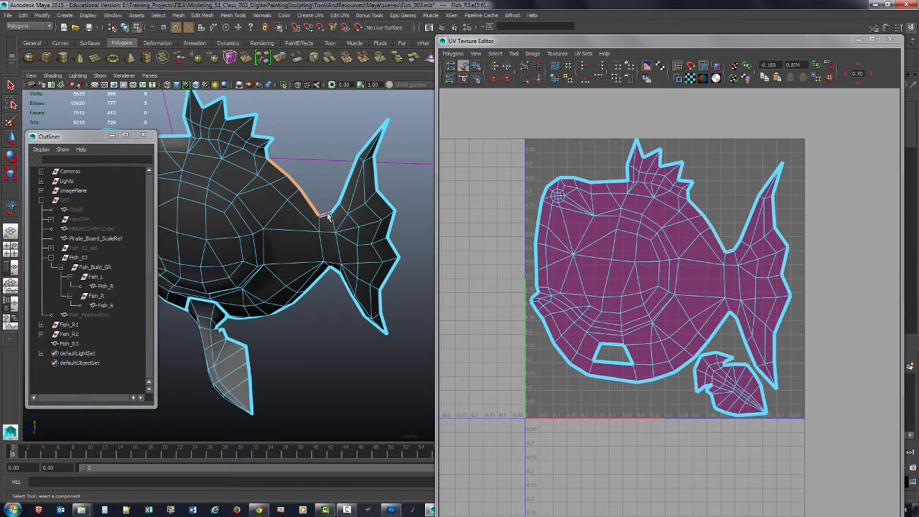
shift+click(336, 208)
shift+click(345, 189)
shift+click(368, 146)
alt+drag(338, 271, 346, 290)
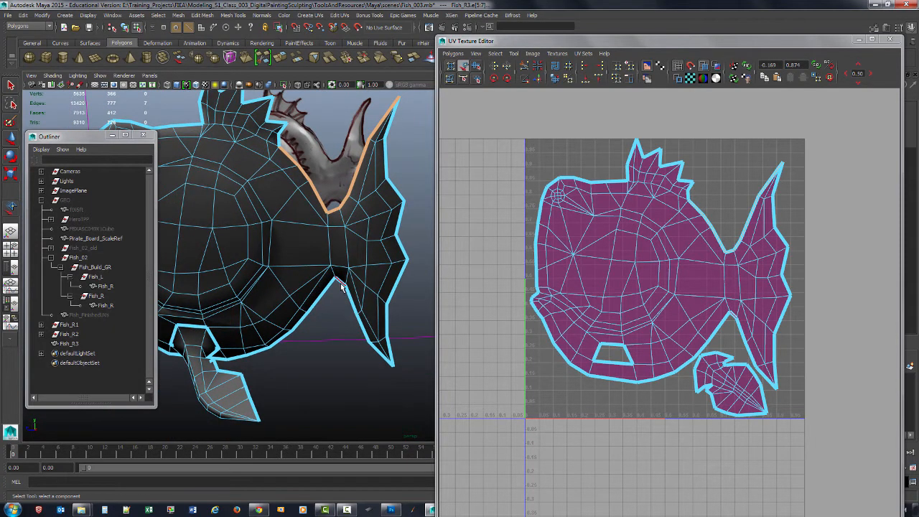
shift+click(351, 304)
shift+click(366, 333)
shift+click(374, 351)
alt+drag(363, 359, 371, 358)
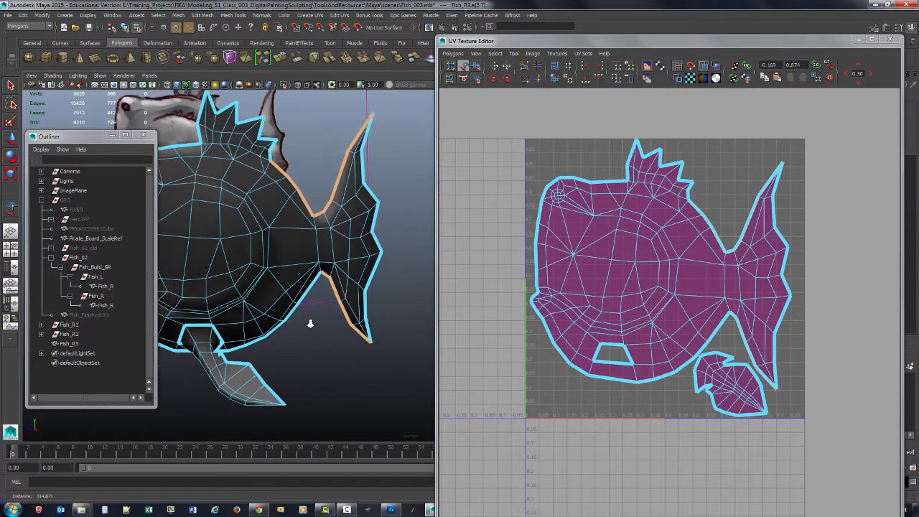
alt+middle_drag(323, 335, 342, 297)
alt+drag(295, 299, 321, 315)
key(F8)
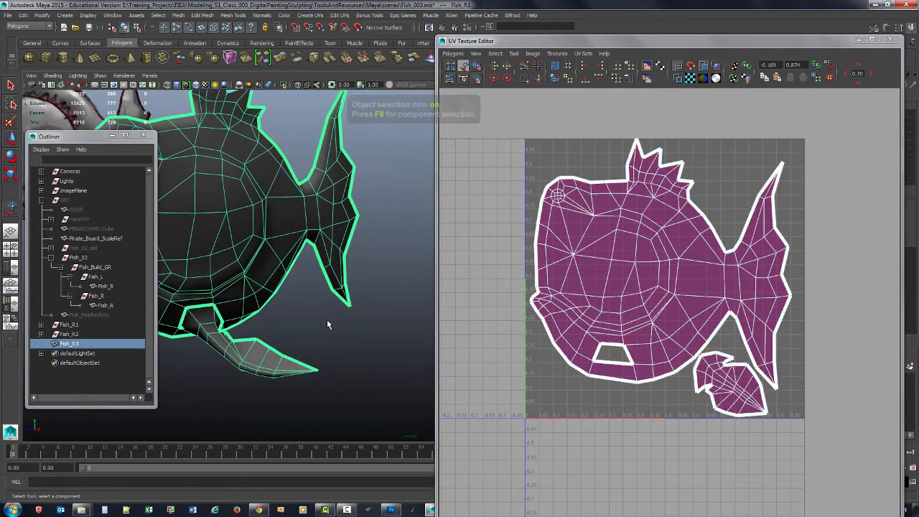
- Move the combined fish Fish_R3 sideways along one axis, away from its original position toward the reference image plane
click(352, 311)
alt+right_drag(352, 311, 244, 280)
alt+drag(244, 279, 280, 282)
click(282, 281)
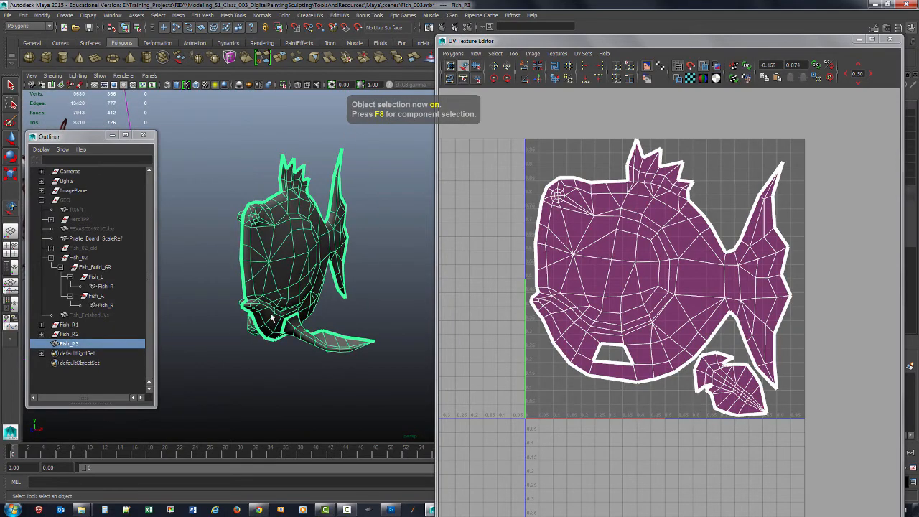
alt+drag(275, 316, 291, 339)
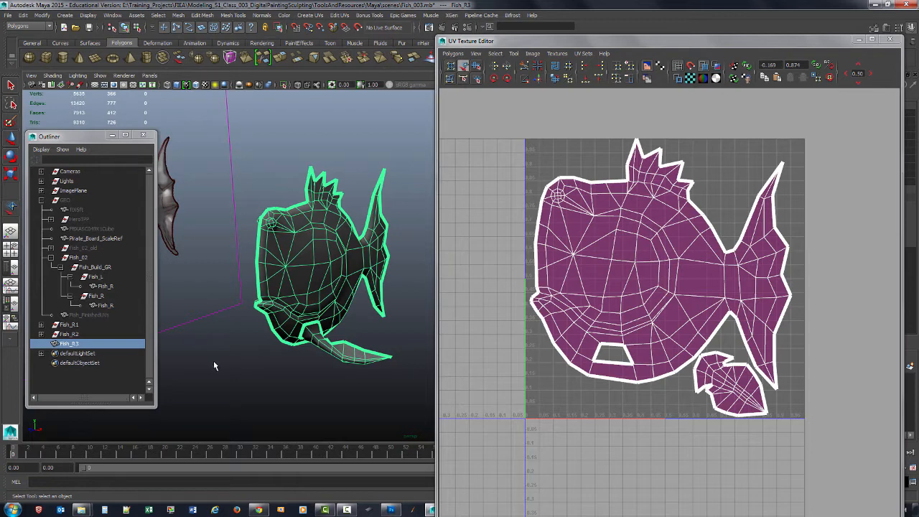
key(w)
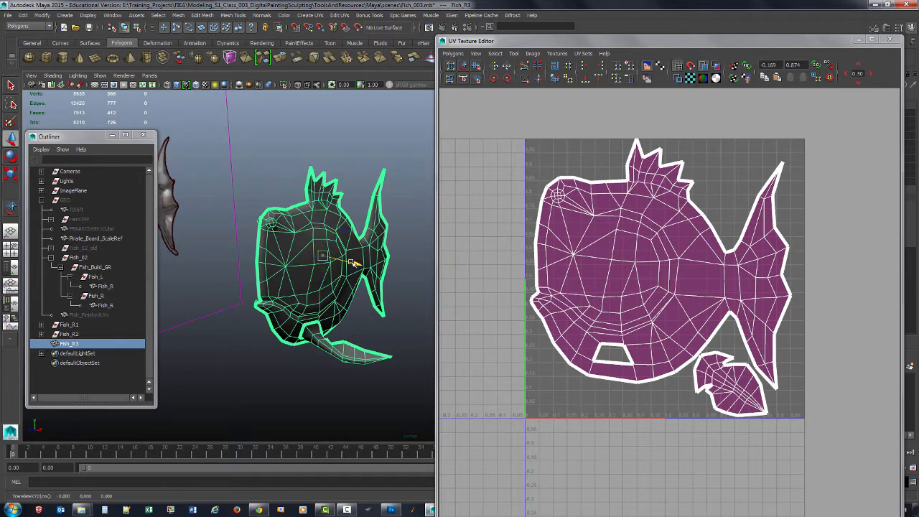
drag(354, 265, 216, 226)
- Unhide the Fish_FinishedUVs mesh together with its parent GEO group
click(108, 316)
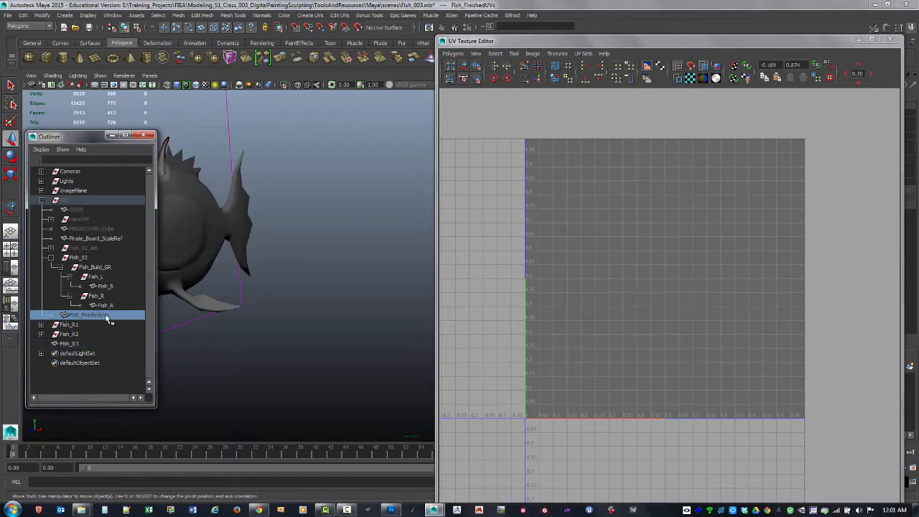
key(shift+h)
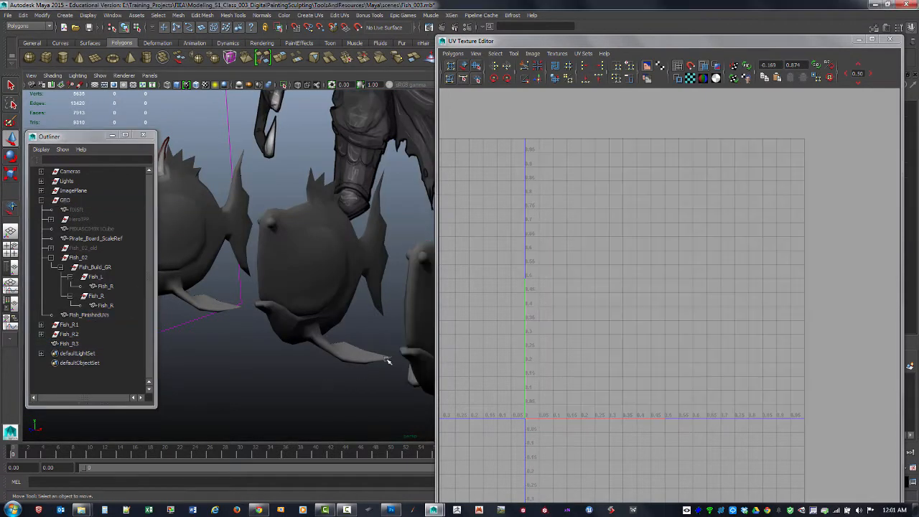
alt+drag(388, 361, 255, 317)
- Compare the UV layout of Fish_R3 with that of Fish_FinishedUVs and examine the latter from several angles
click(208, 285)
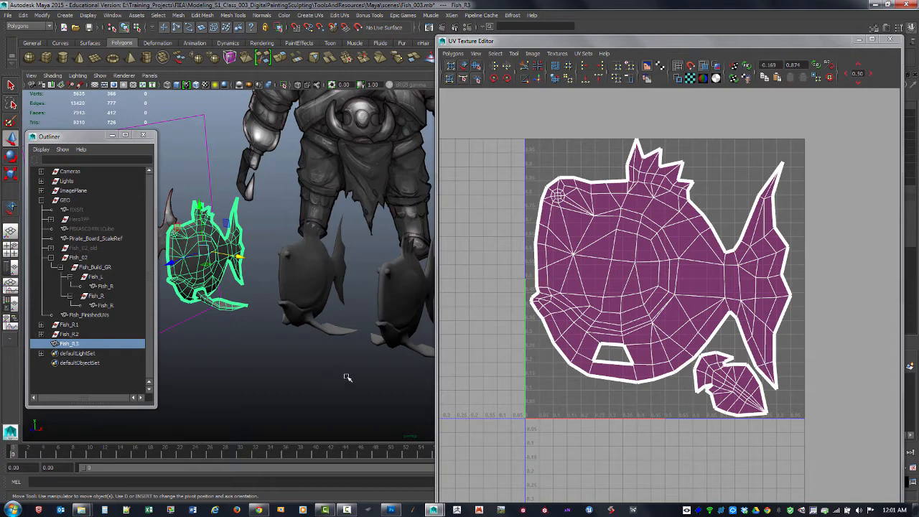
click(379, 311)
click(394, 301)
alt+middle_drag(374, 309, 325, 312)
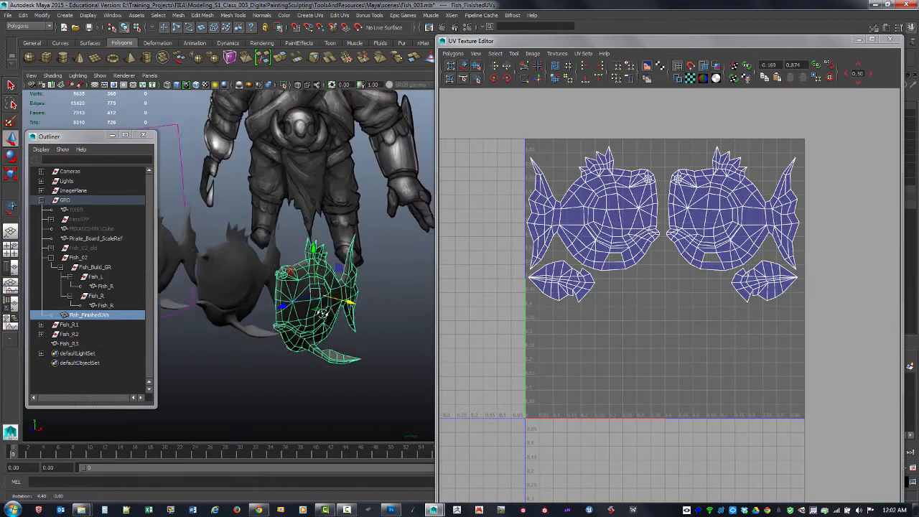
alt+drag(325, 311, 318, 313)
alt+right_drag(318, 313, 363, 325)
alt+middle_drag(362, 326, 378, 317)
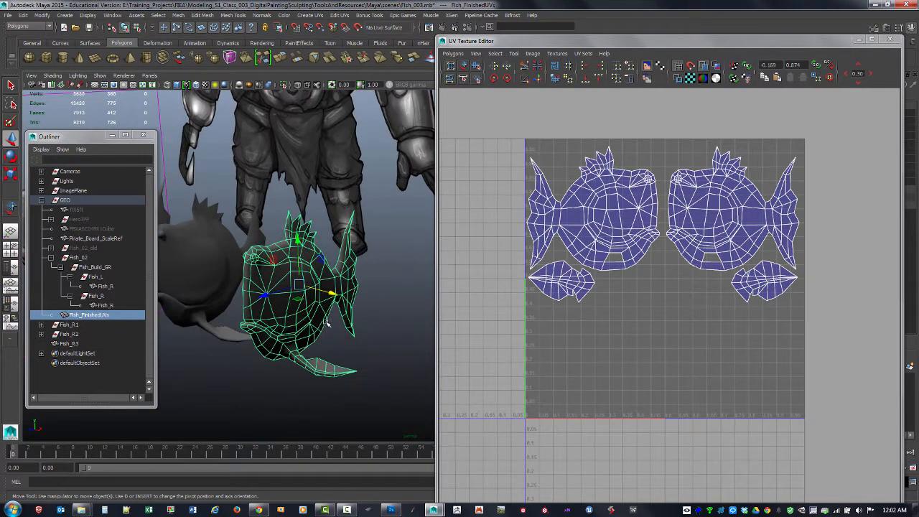
alt+drag(327, 323, 331, 323)
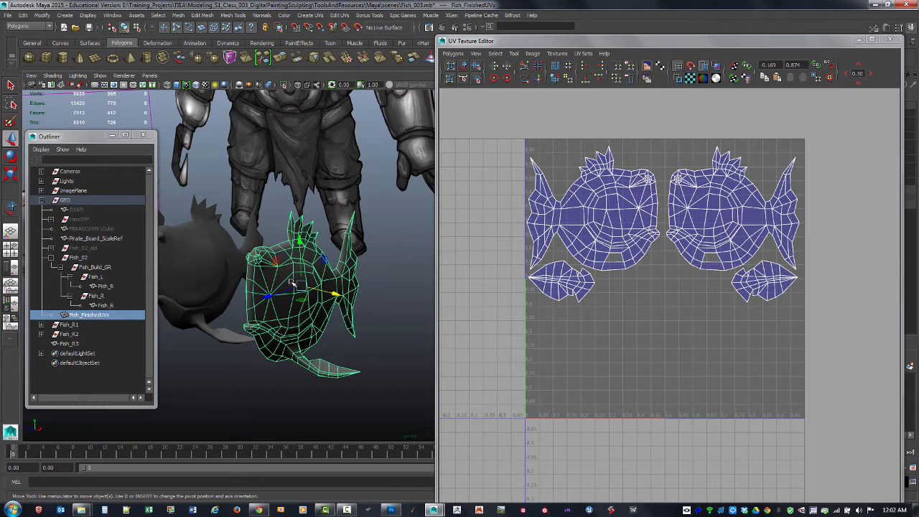
alt+drag(314, 296, 390, 294)
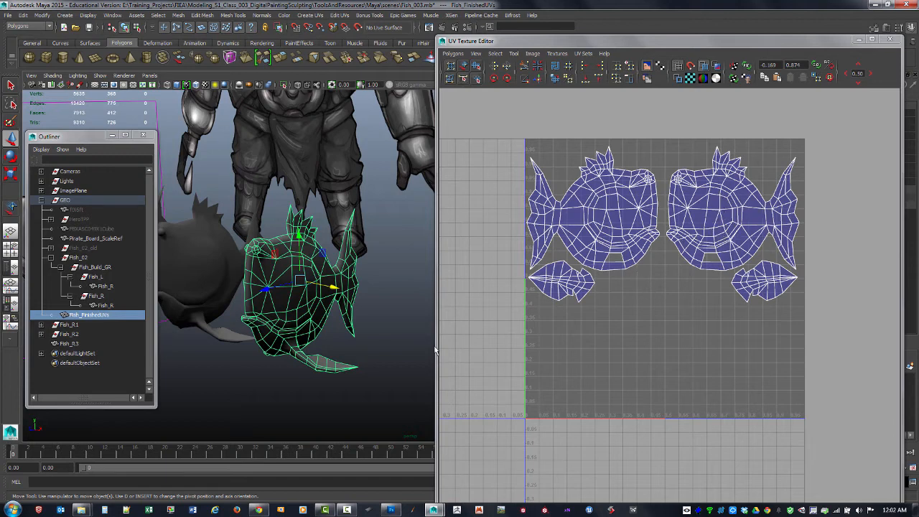
alt+drag(386, 354, 429, 288)
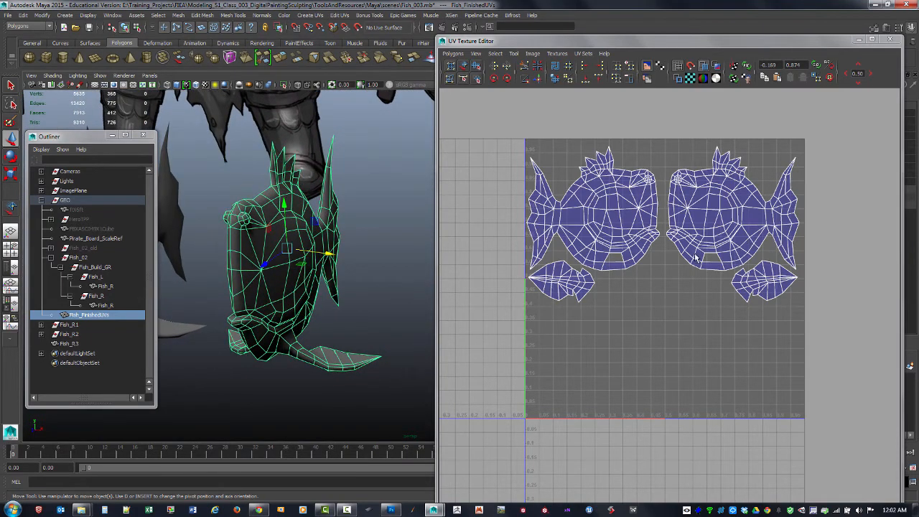
- Deselect Fish_FinishedUVs and select Fish_R3 to examine its overlapping UV layout beside the other fish
click(374, 316)
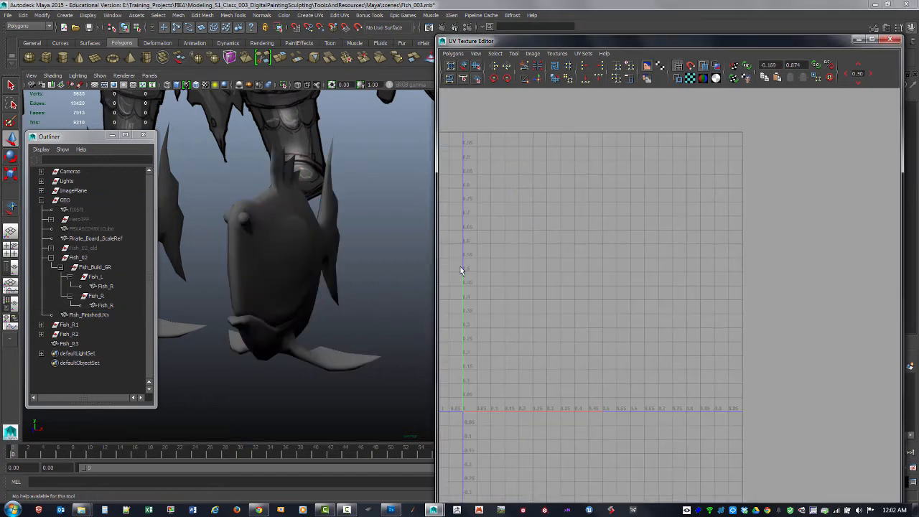
alt+middle_drag(372, 262, 405, 261)
alt+right_drag(405, 262, 367, 258)
alt+drag(366, 257, 352, 264)
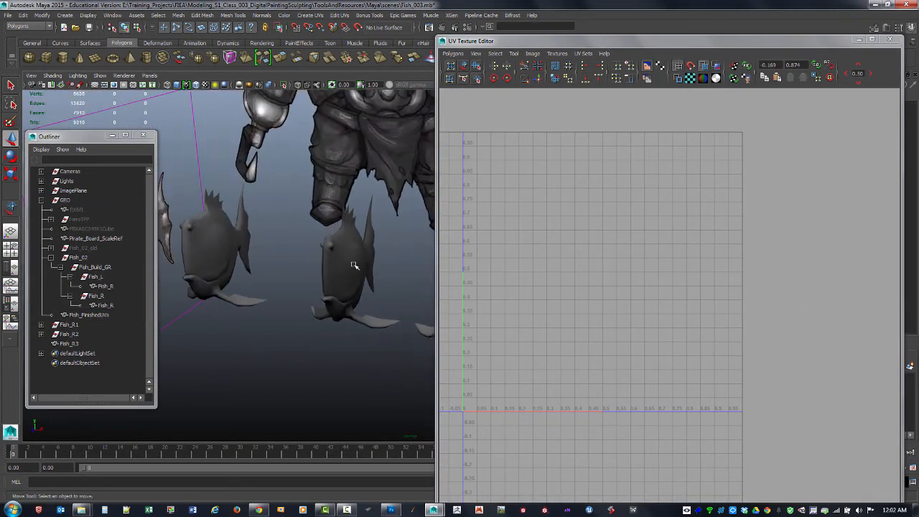
click(235, 237)
alt+drag(235, 238, 373, 266)
alt+middle_drag(372, 266, 357, 290)
alt+right_drag(321, 351, 352, 348)
alt+middle_drag(352, 348, 352, 363)
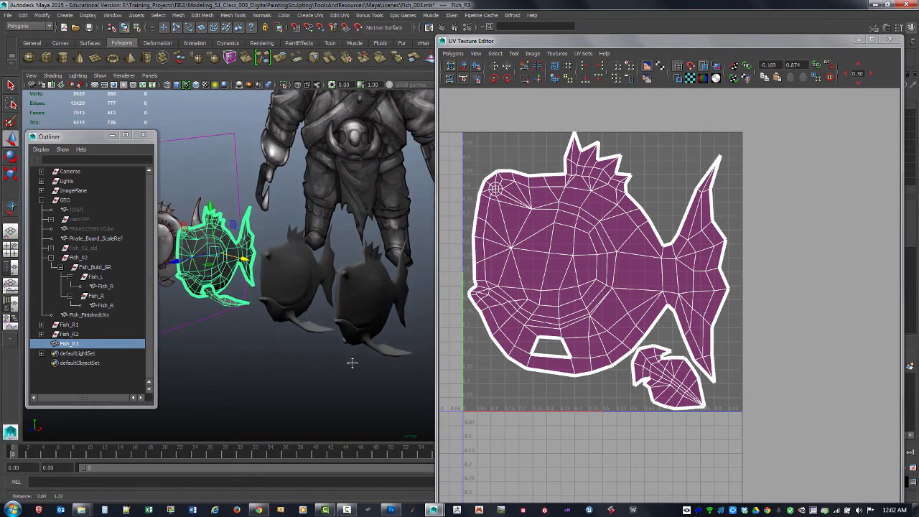